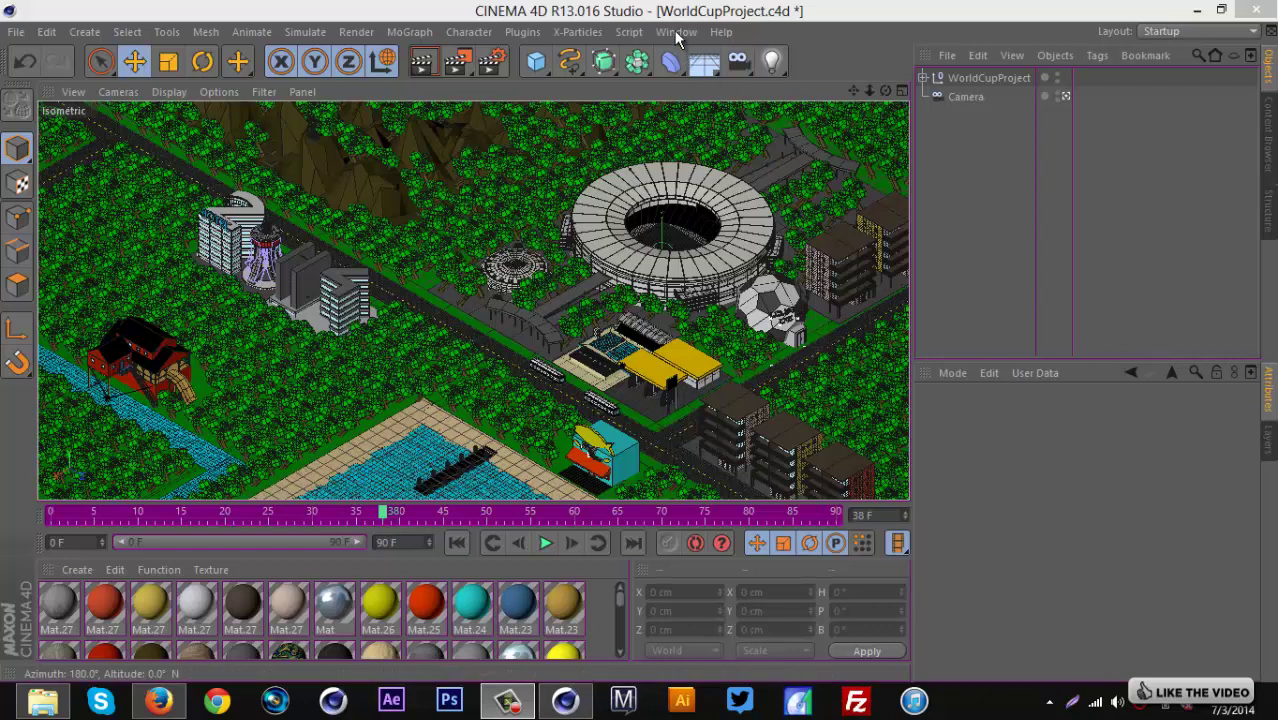
# Create a new project and set its render output size to 1920 by 1080 pixels.
pyautogui.click(14, 36)
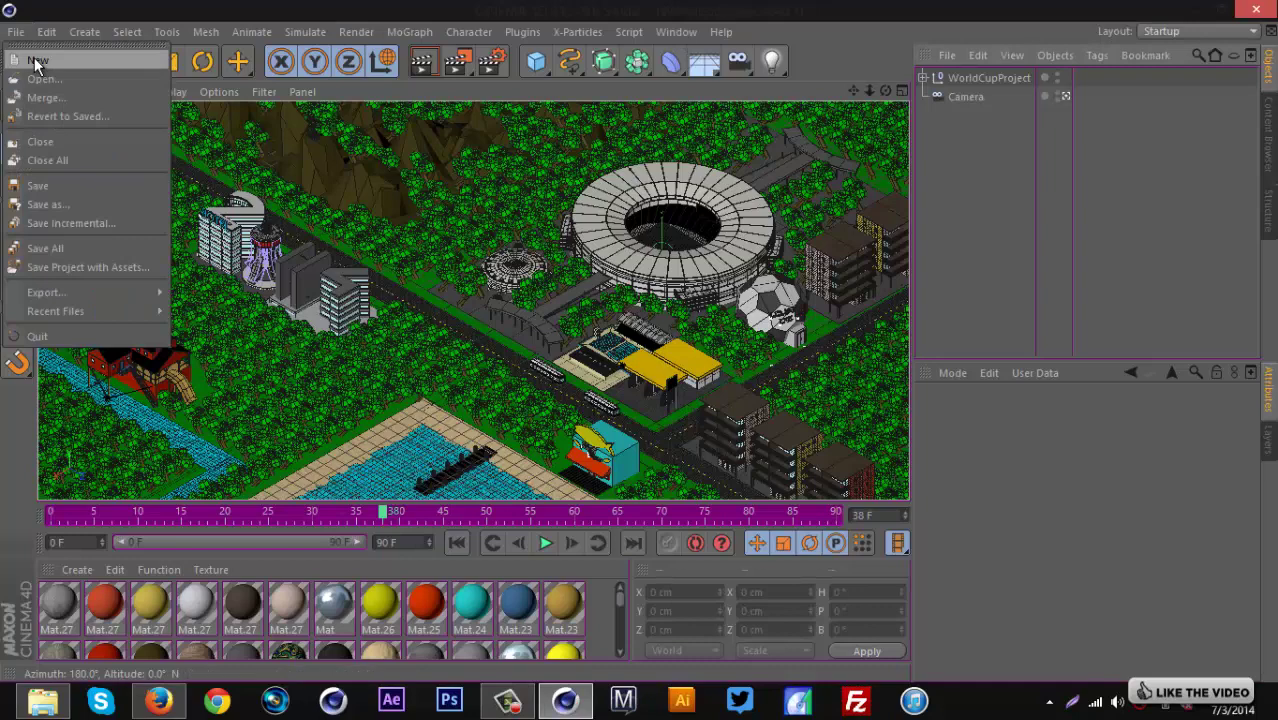
pyautogui.click(30, 47)
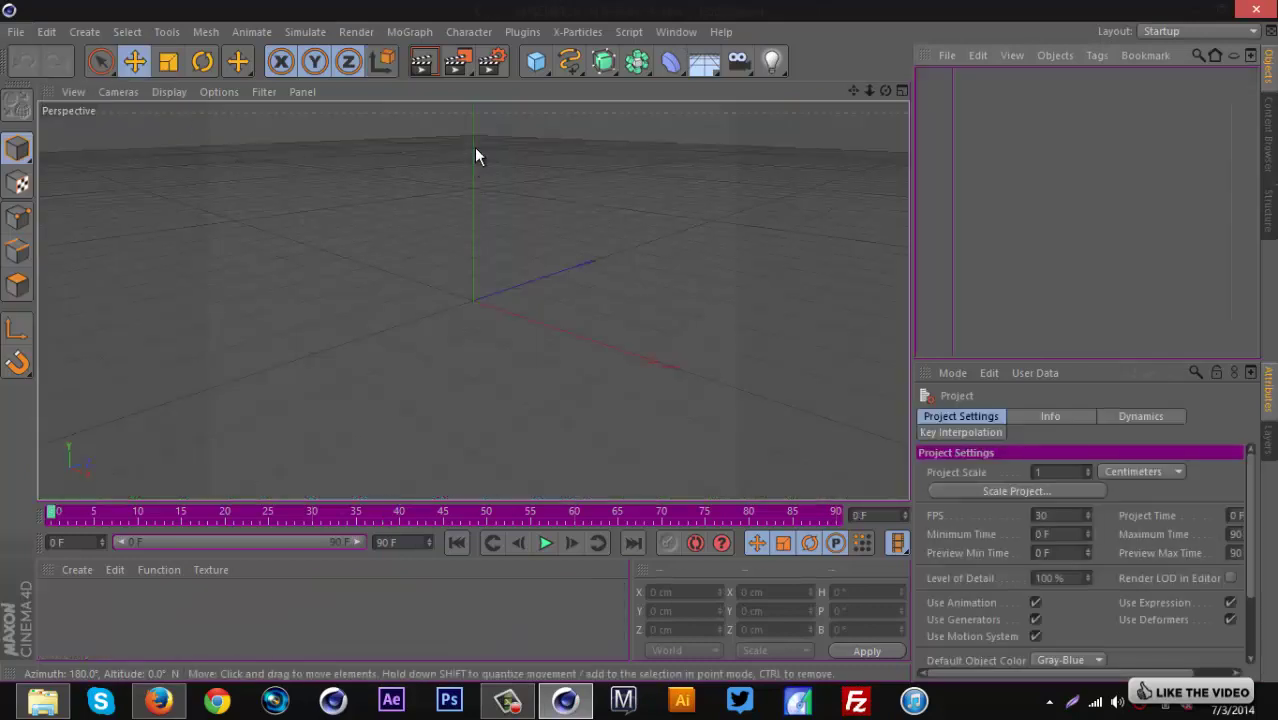
pyautogui.click(486, 66)
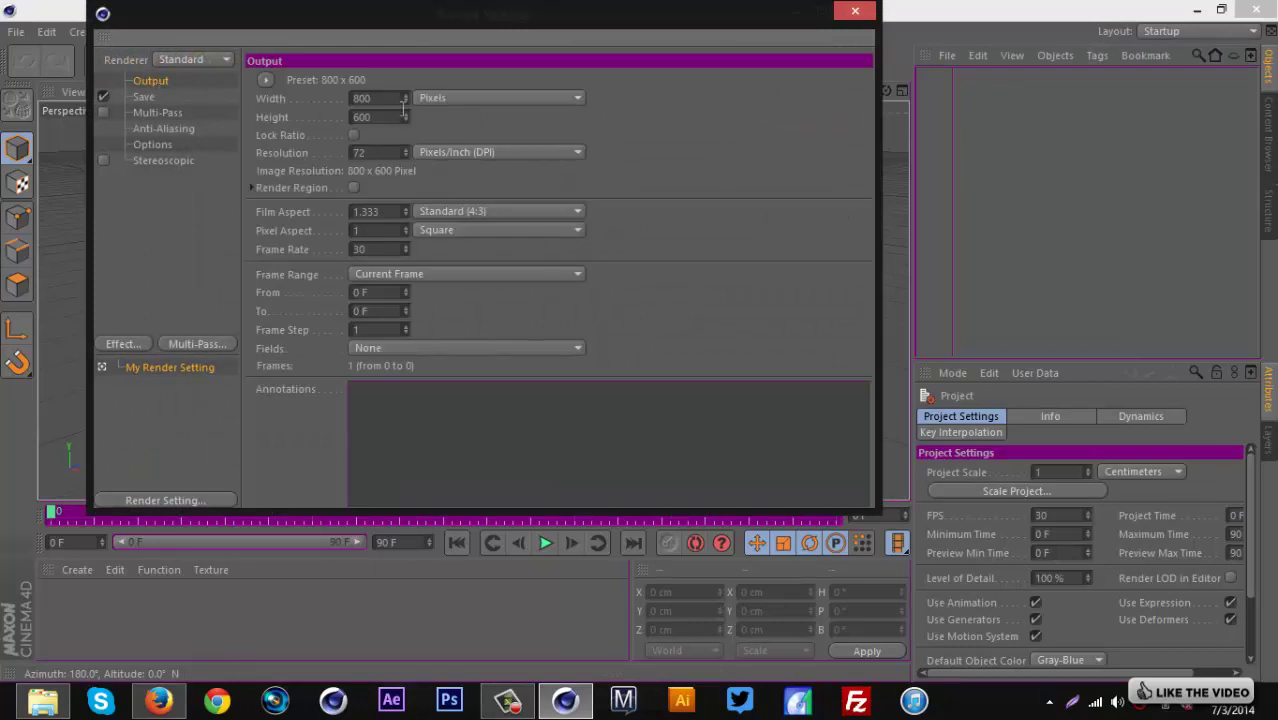
pyautogui.click(362, 98)
pyautogui.write('1920')
pyautogui.press('Tab')
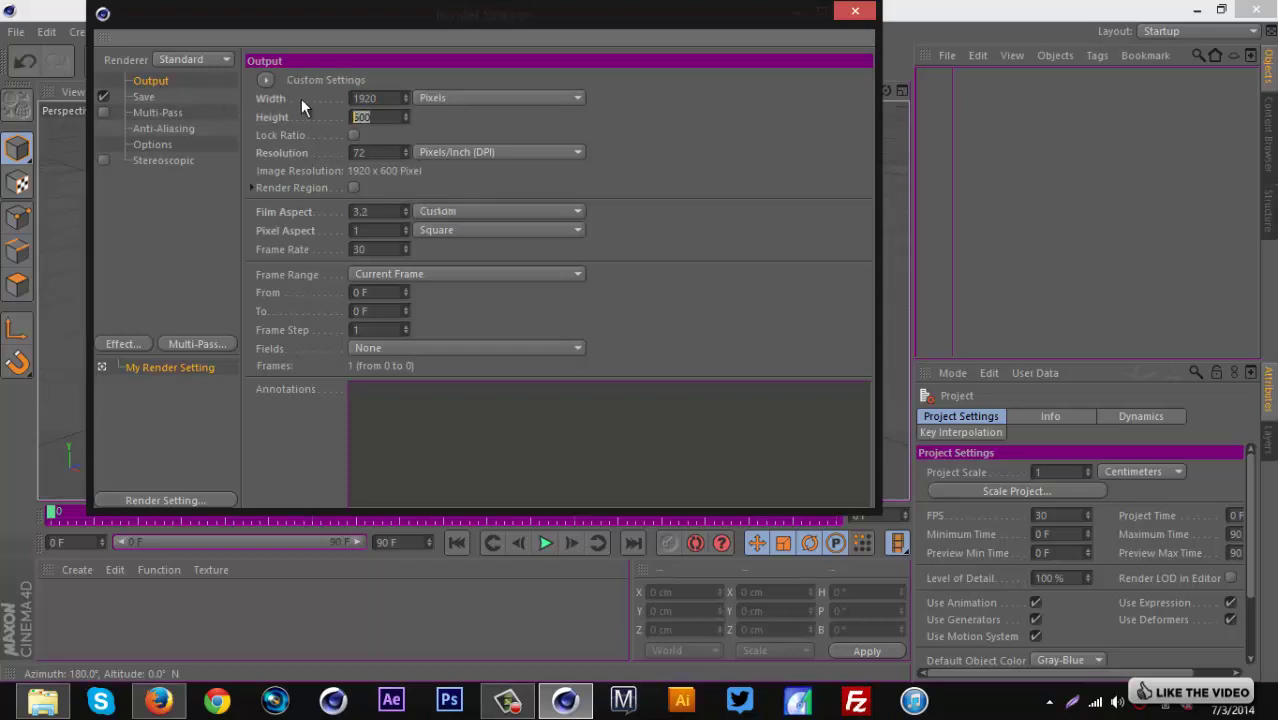
pyautogui.write('1080')
# Set the render to save as PNG under the file name Tutorial on the Desktop.
pyautogui.click(140, 96)
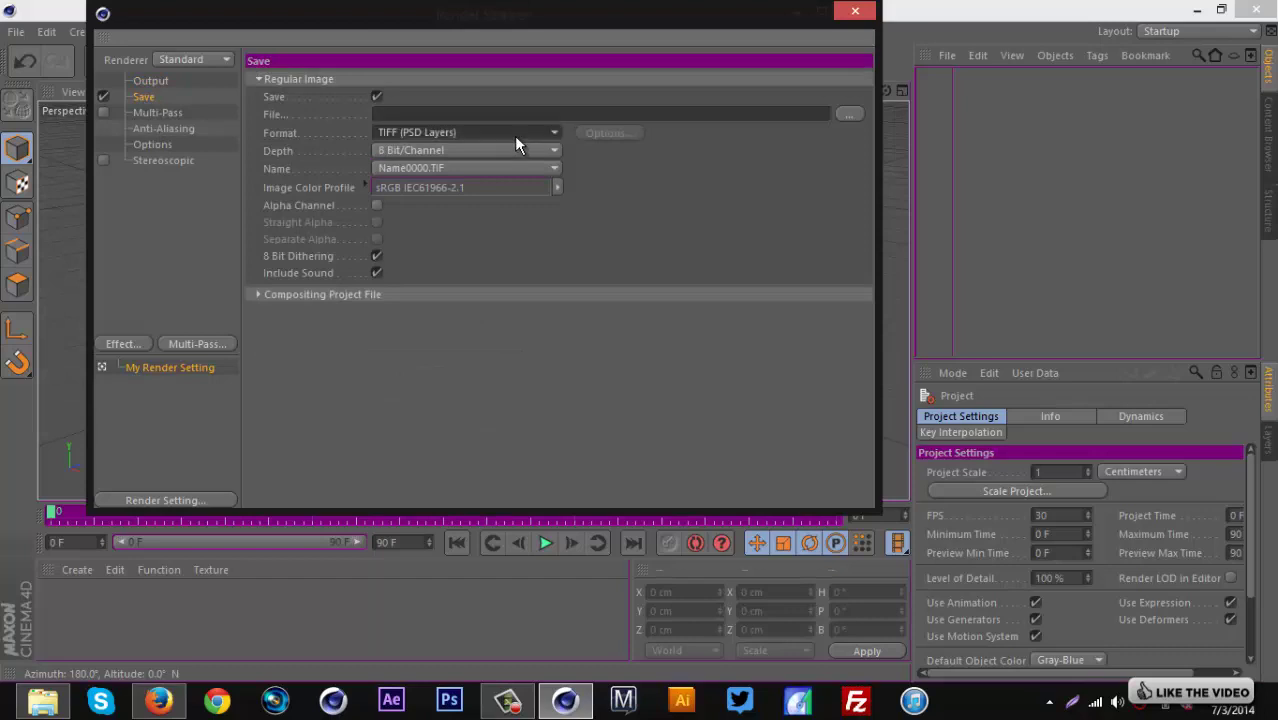
pyautogui.click(514, 135)
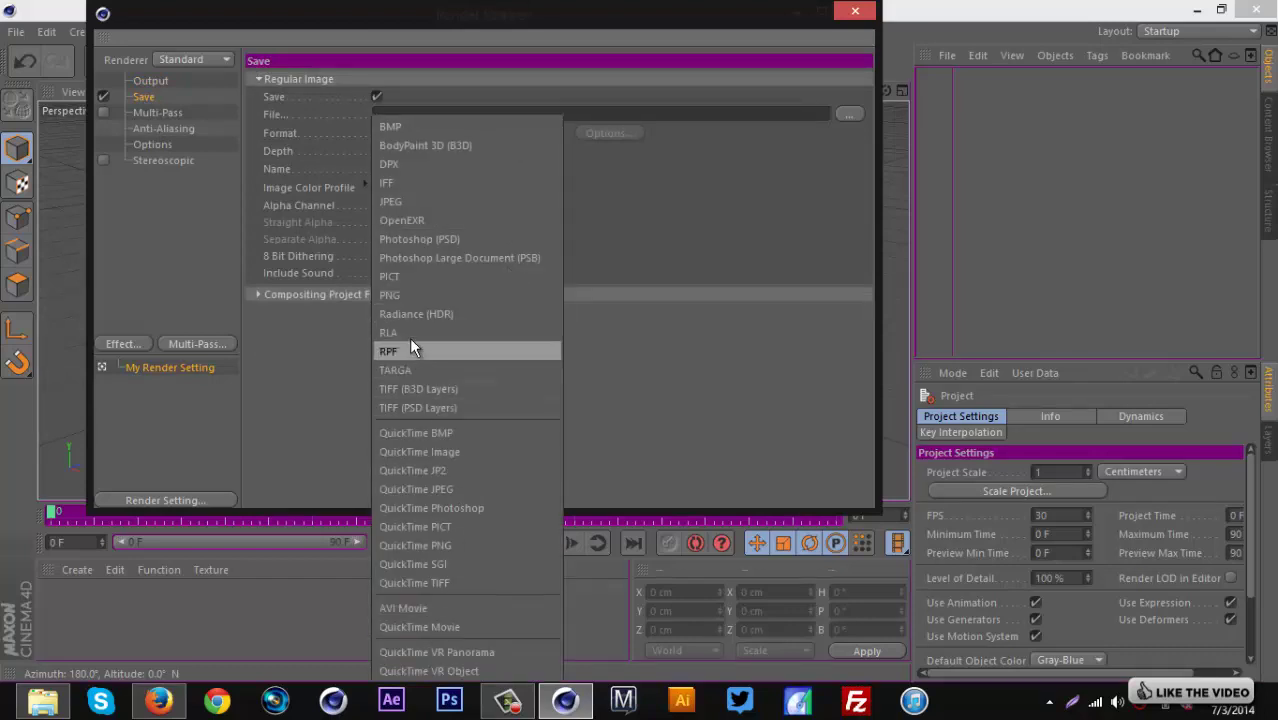
pyautogui.click(407, 296)
pyautogui.click(846, 114)
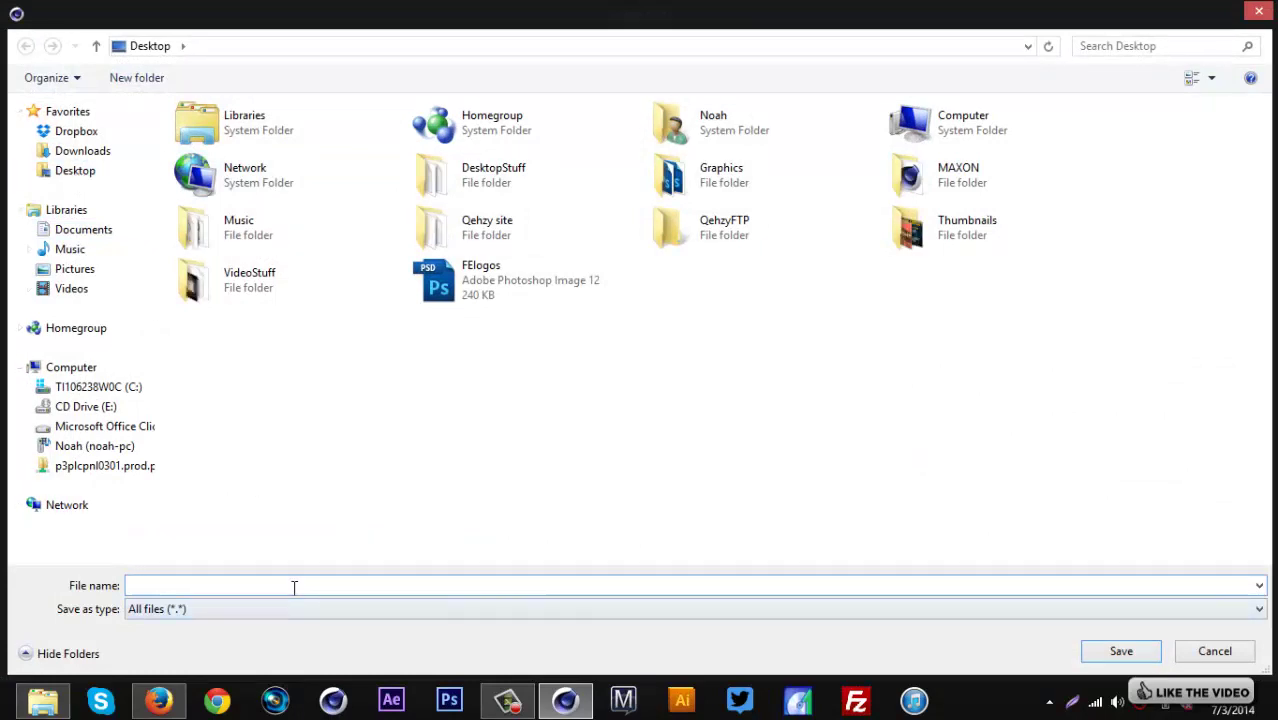
pyautogui.write('Tutorial')
pyautogui.click(1121, 651)
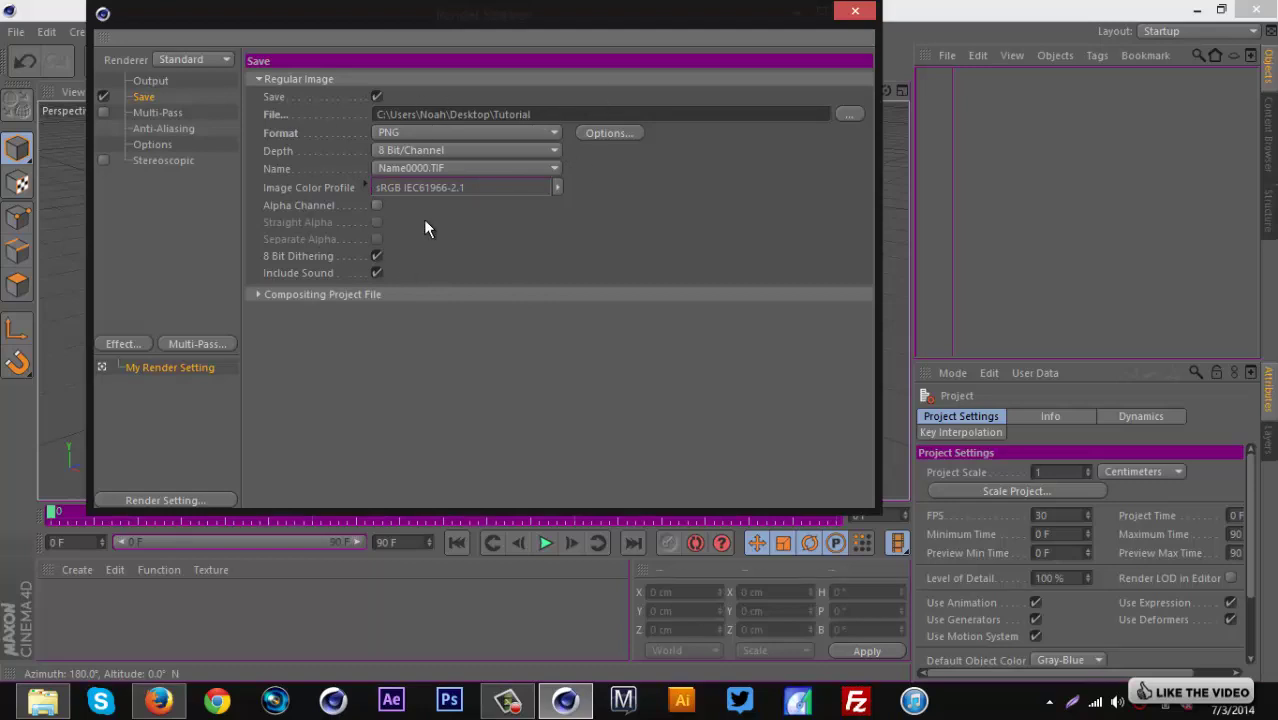
# Set the render's anti-aliasing to Best with a minimum level of 2x2.
pyautogui.click(155, 113)
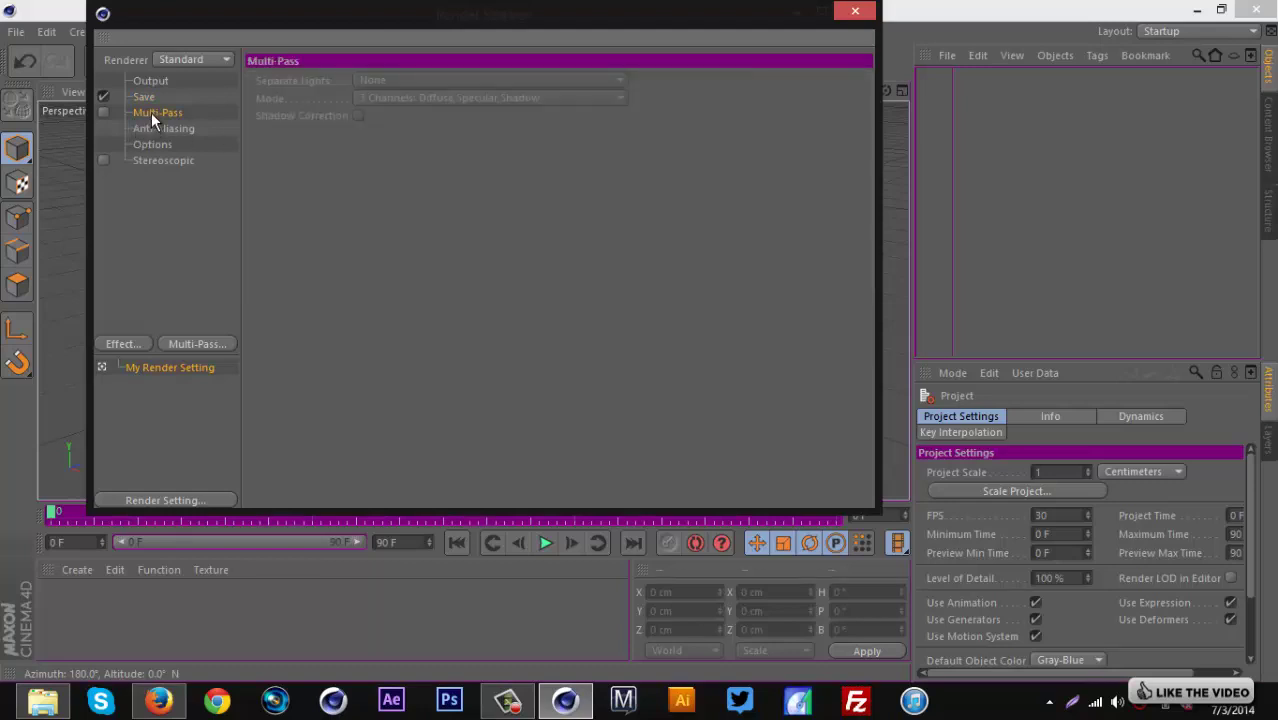
pyautogui.click(164, 131)
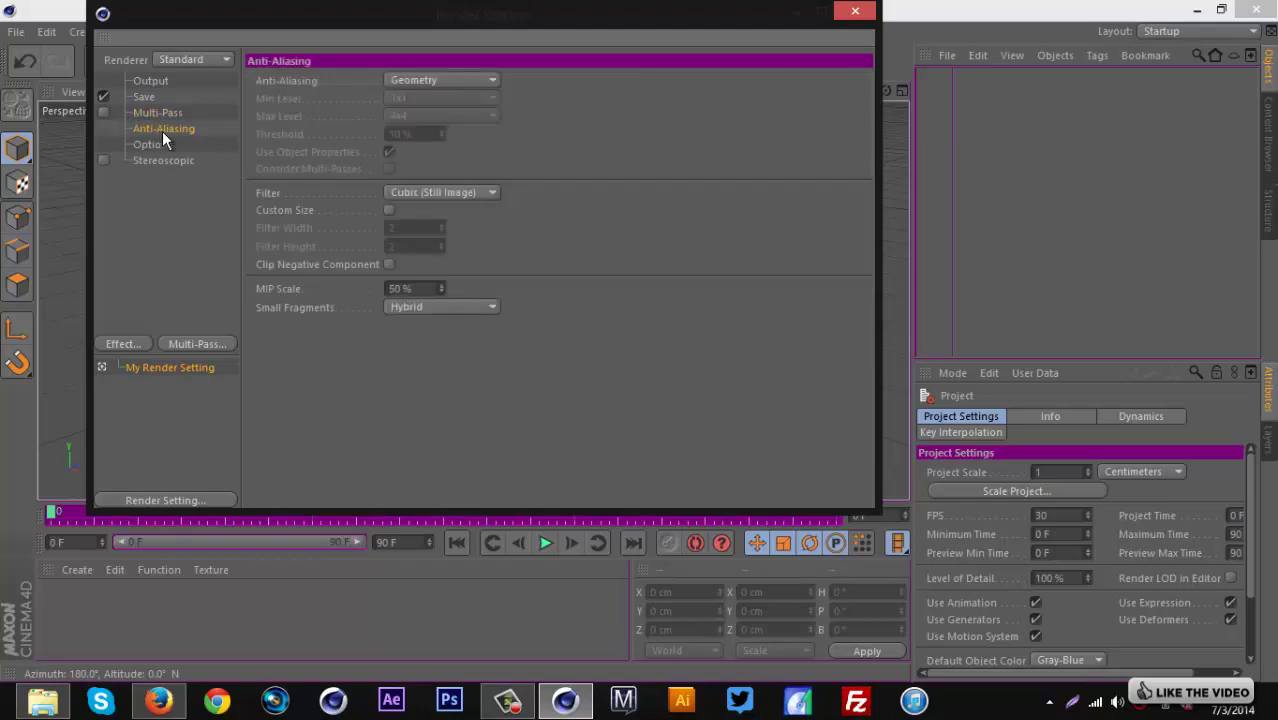
pyautogui.click(446, 80)
pyautogui.click(446, 143)
pyautogui.click(427, 104)
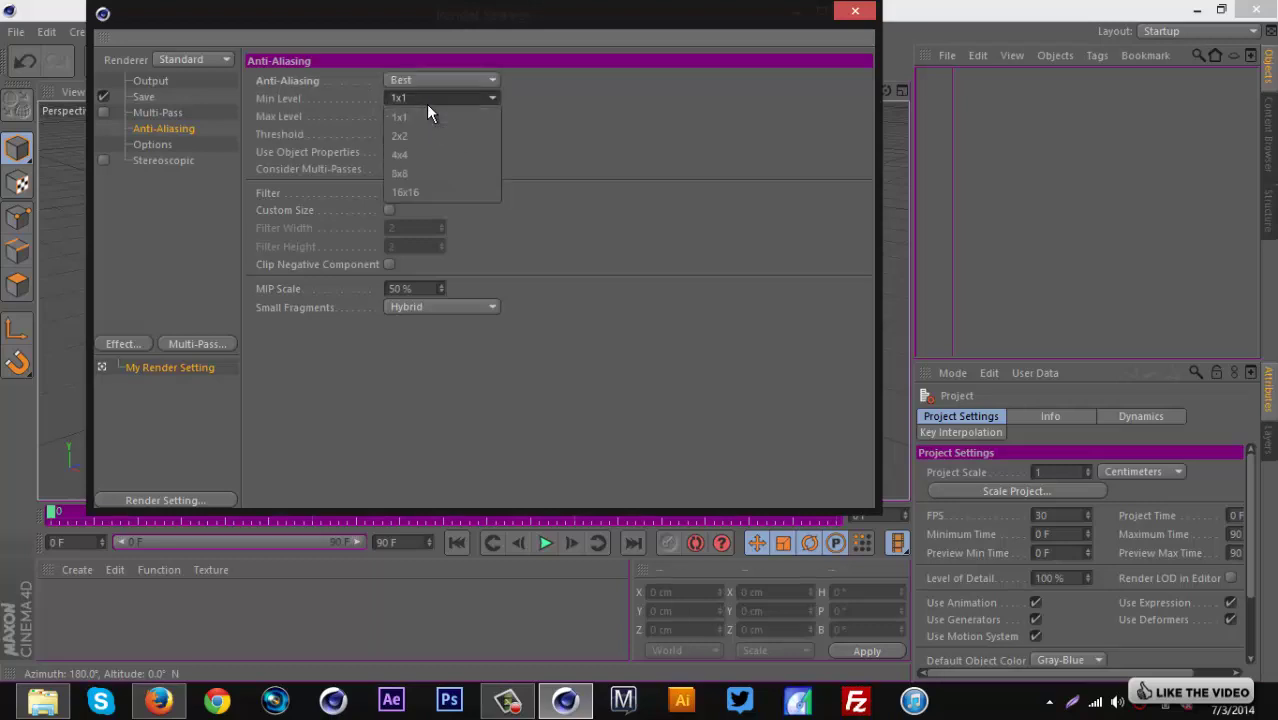
pyautogui.click(426, 136)
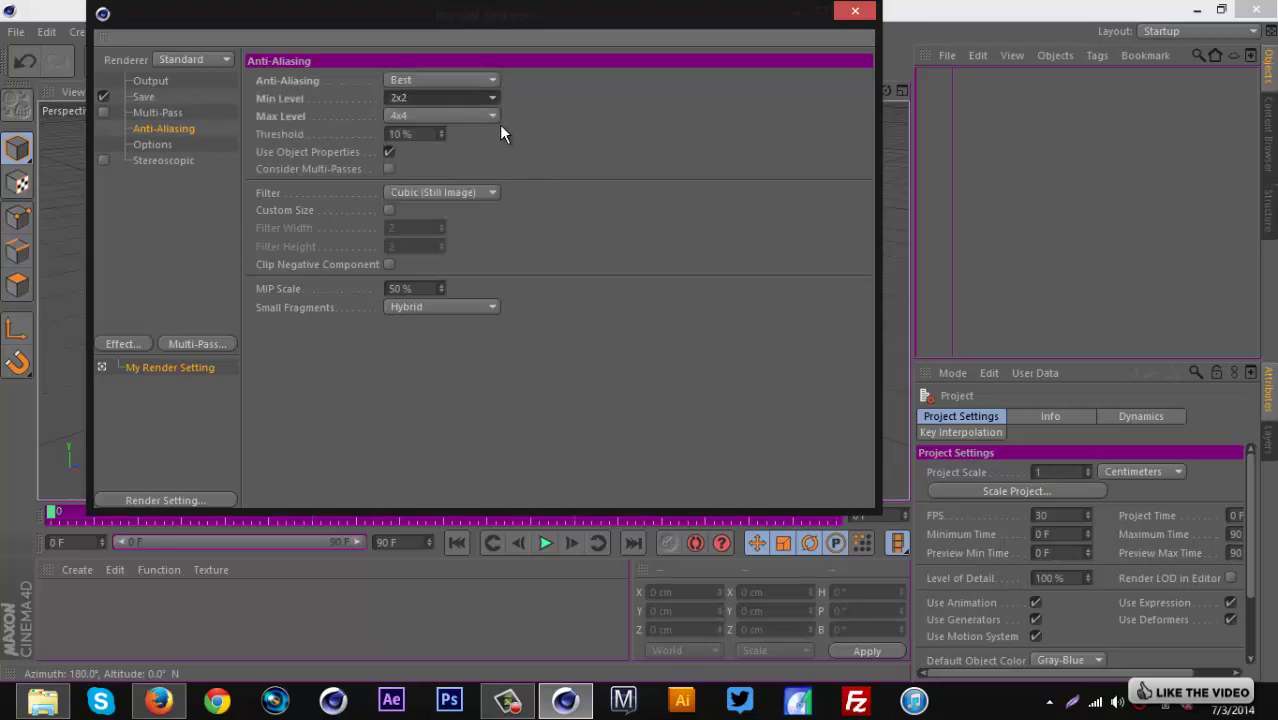
# Add the Ambient Occlusion and Global Illumination effects to the render settings.
pyautogui.click(151, 146)
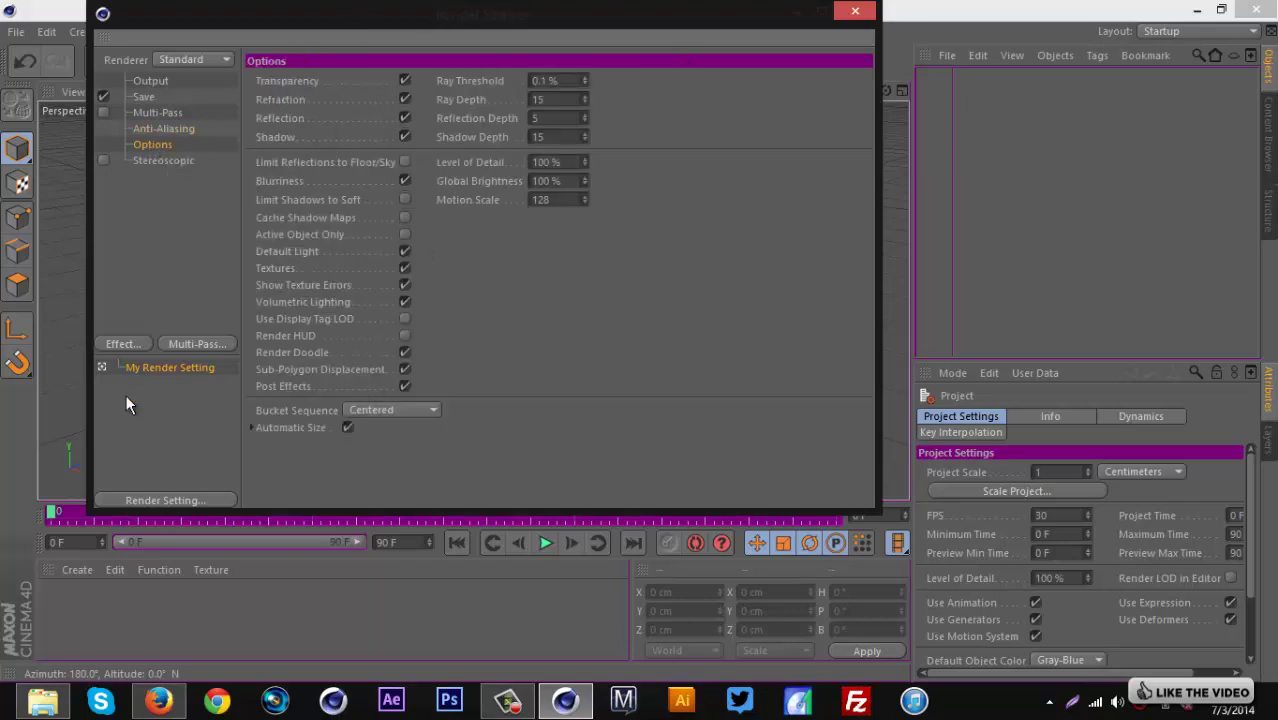
pyautogui.click(122, 345)
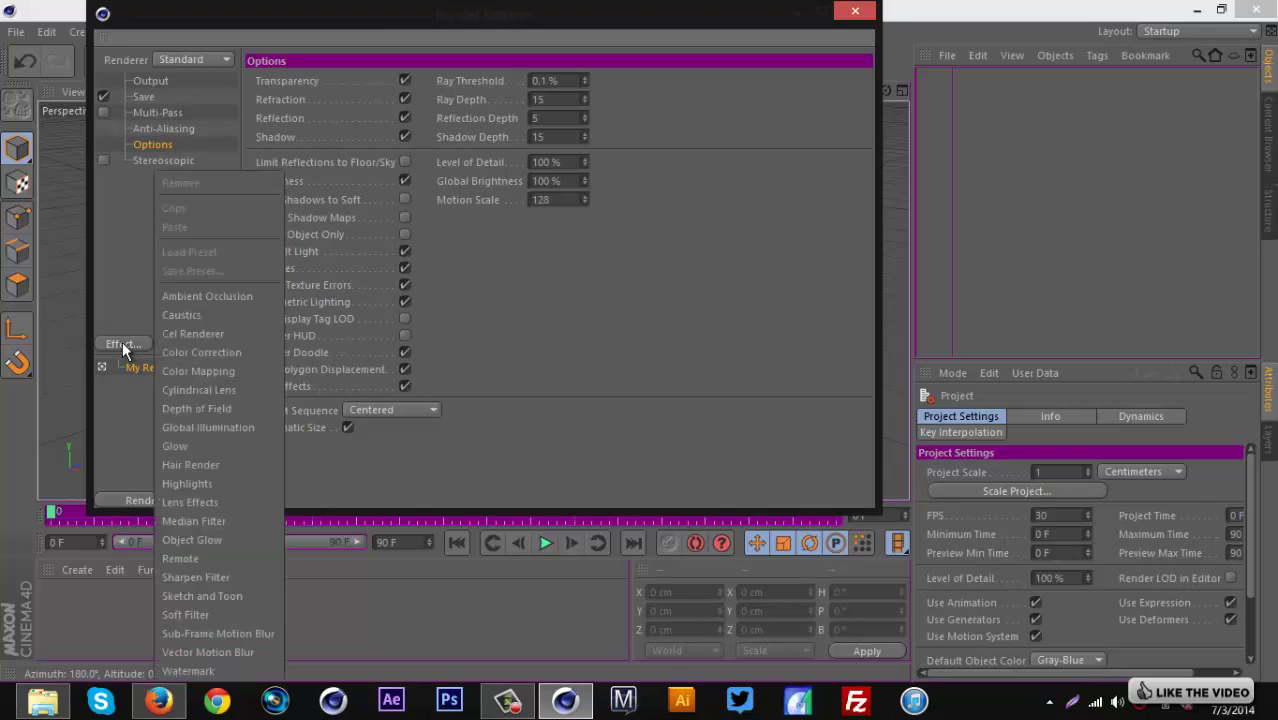
pyautogui.click(201, 298)
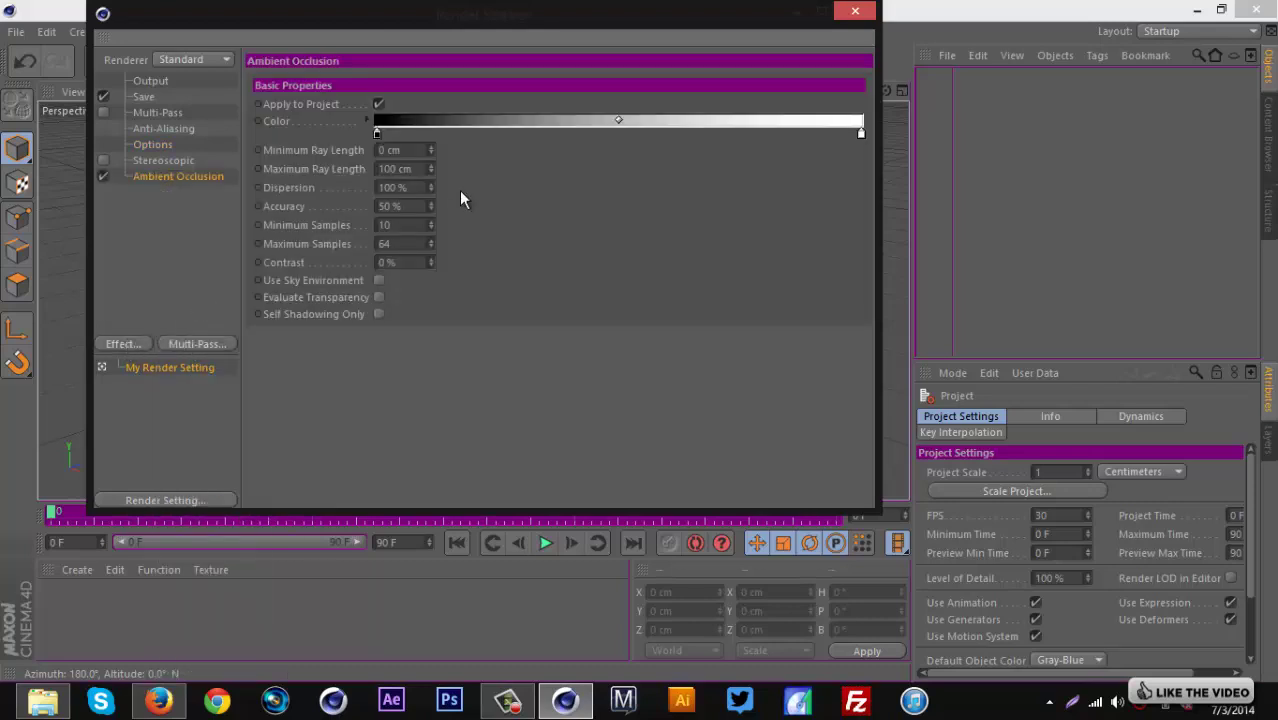
pyautogui.click(132, 345)
pyautogui.click(223, 430)
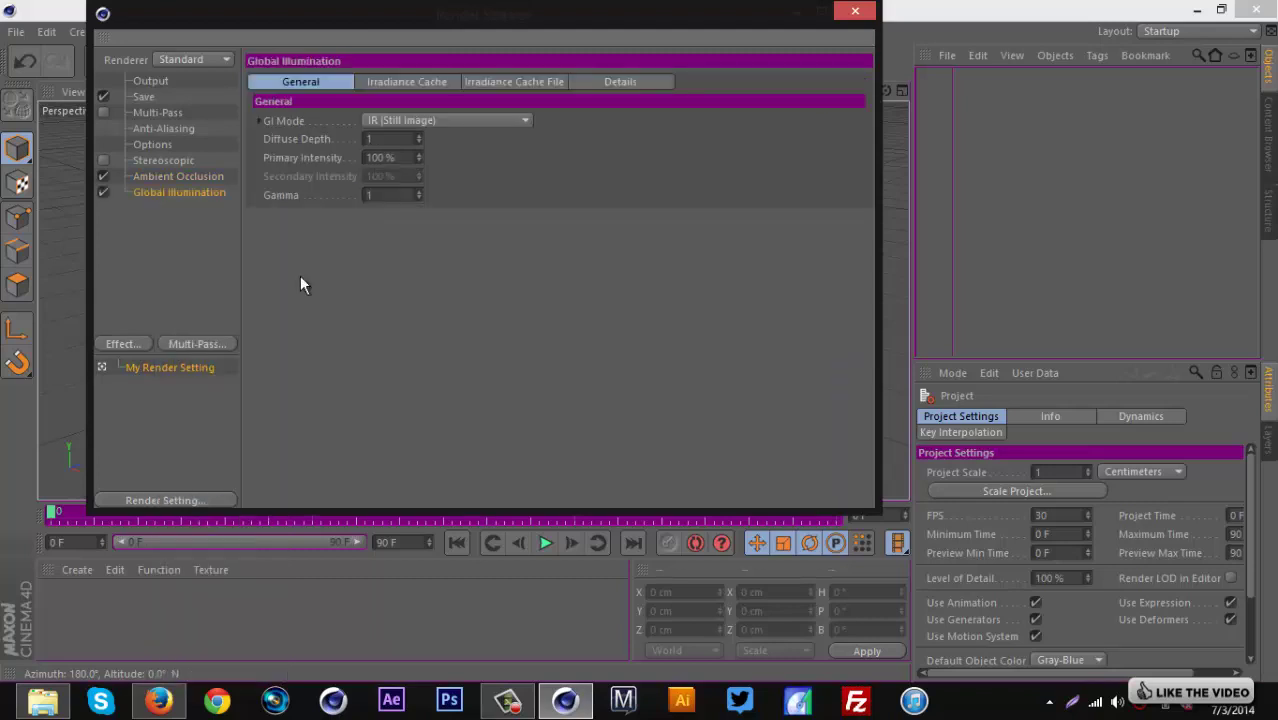
# Add the Lens Effects and Color Correction effects to the render settings.
pyautogui.click(124, 345)
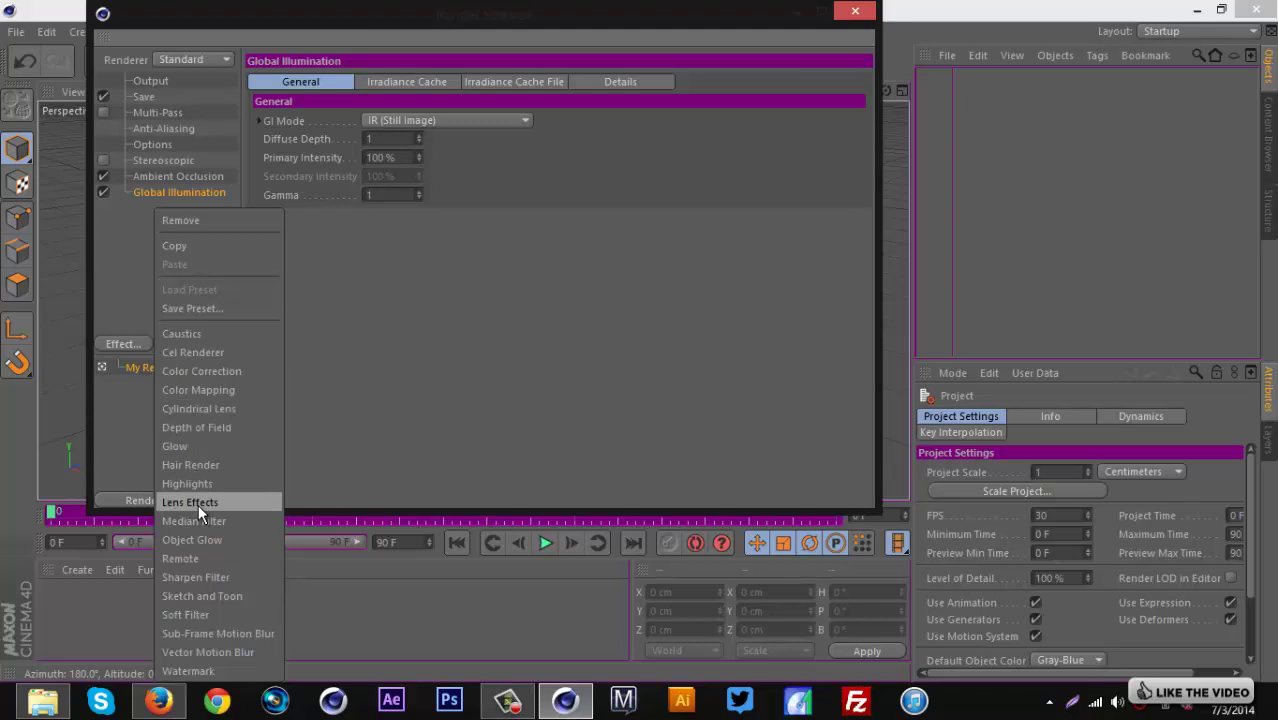
pyautogui.click(198, 502)
pyautogui.click(123, 344)
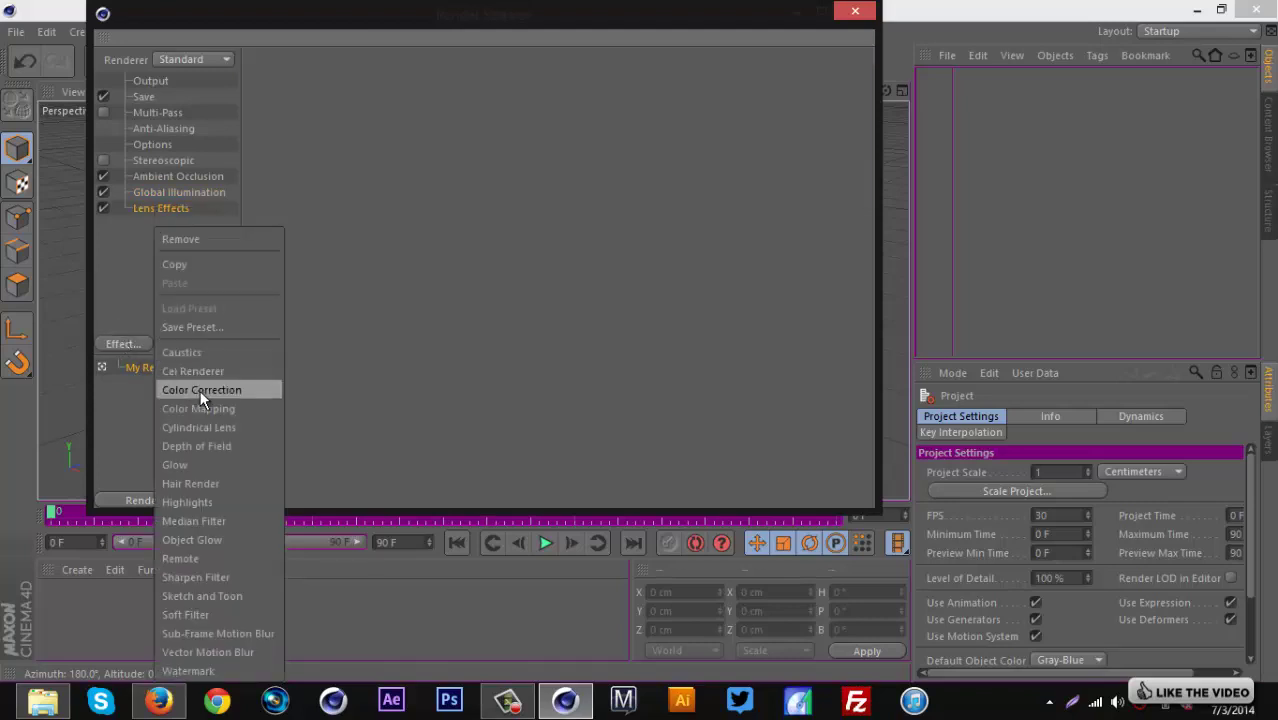
pyautogui.click(200, 390)
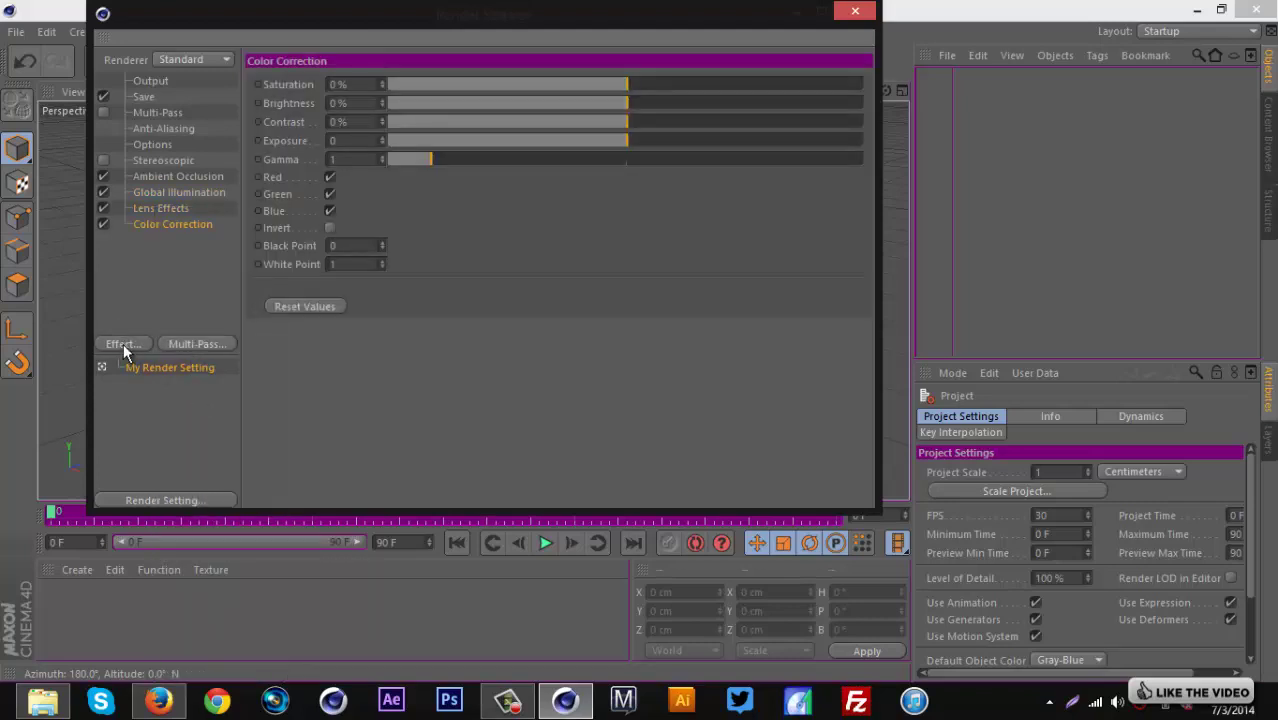
# Add a Depth of Field effect with 1.5% blur strength and background blur enabled.
pyautogui.click(123, 343)
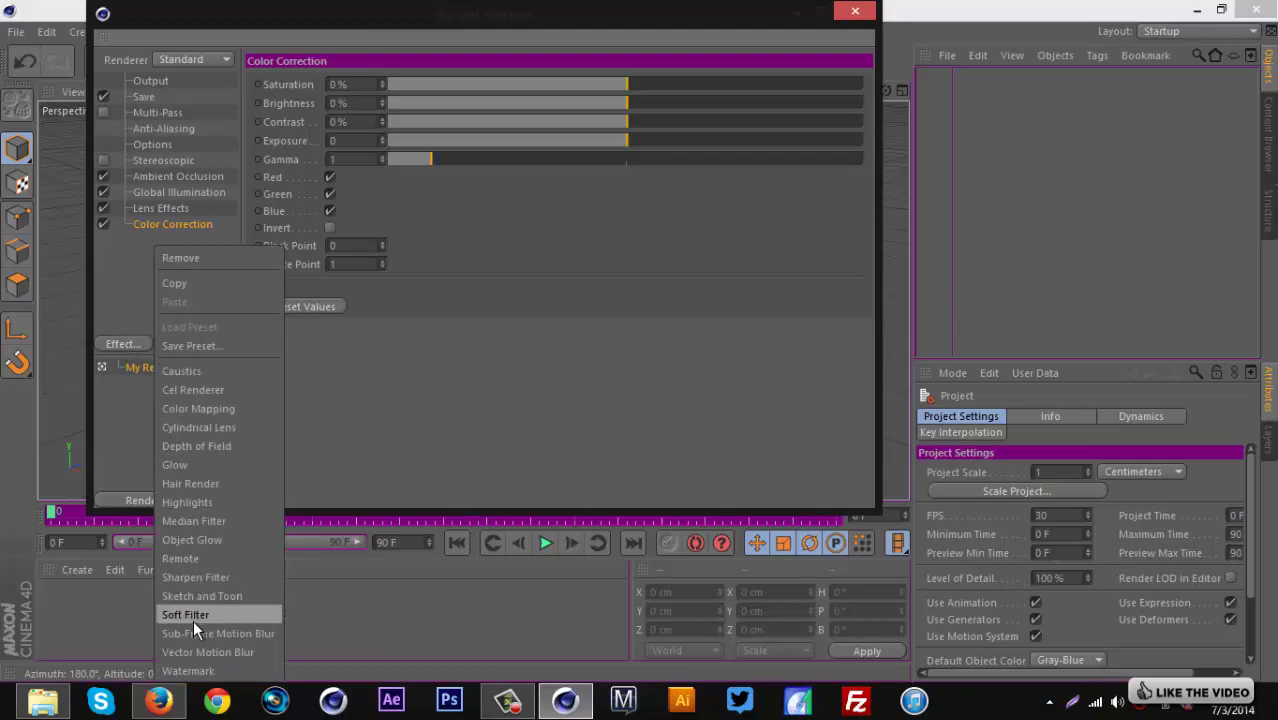
pyautogui.click(197, 446)
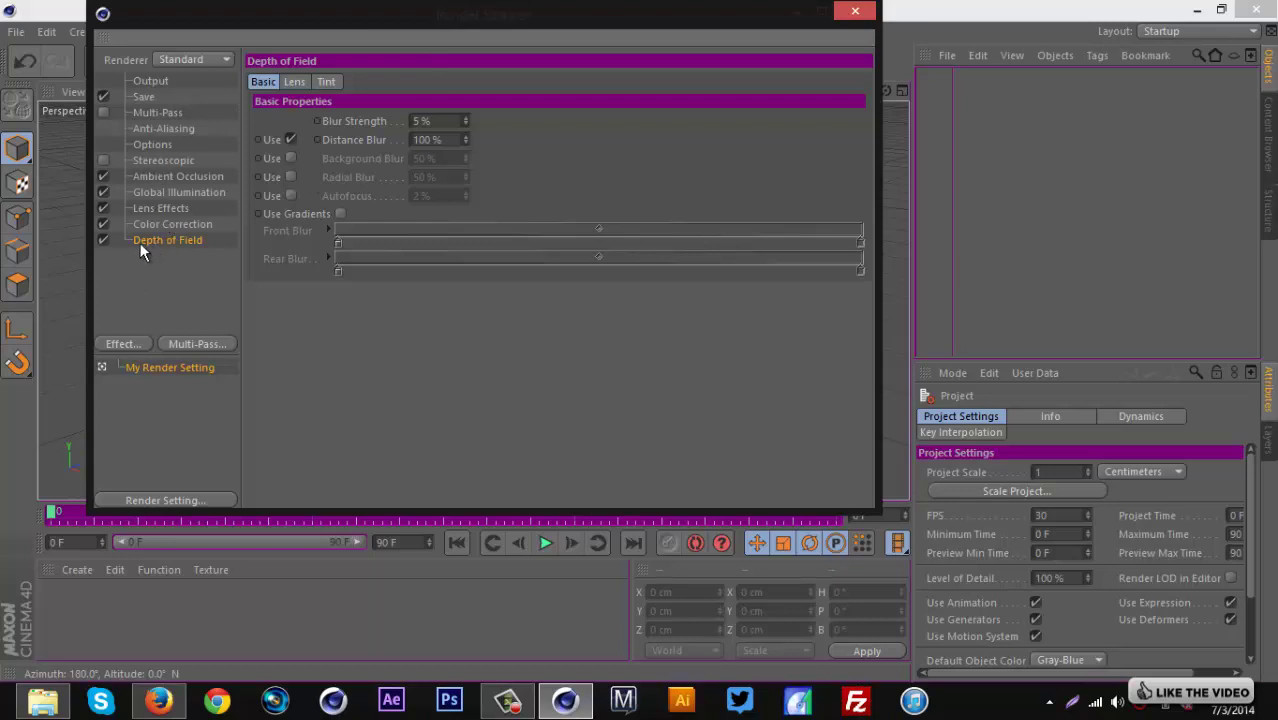
pyautogui.click(443, 120)
pyautogui.write('1.5')
pyautogui.press('Return')
pyautogui.click(291, 159)
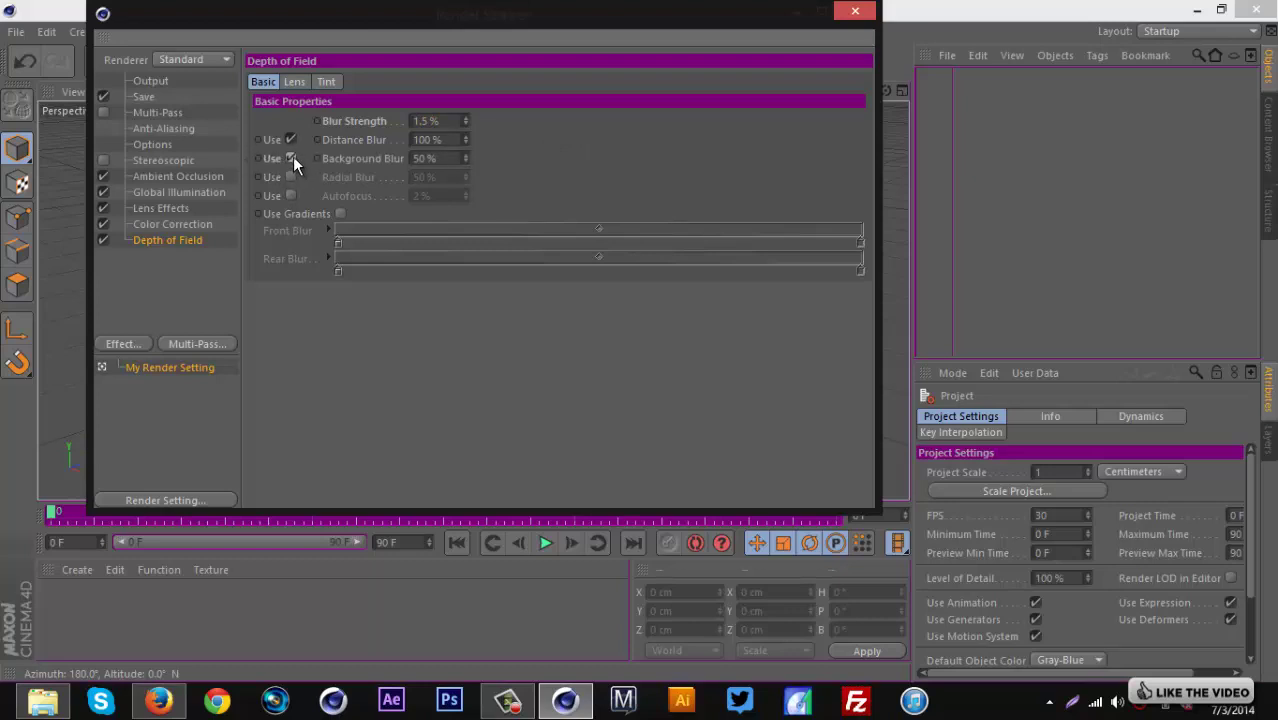
# Adjust the saturation and brightness of the Color Correction effect and close the render settings.
pyautogui.click(178, 229)
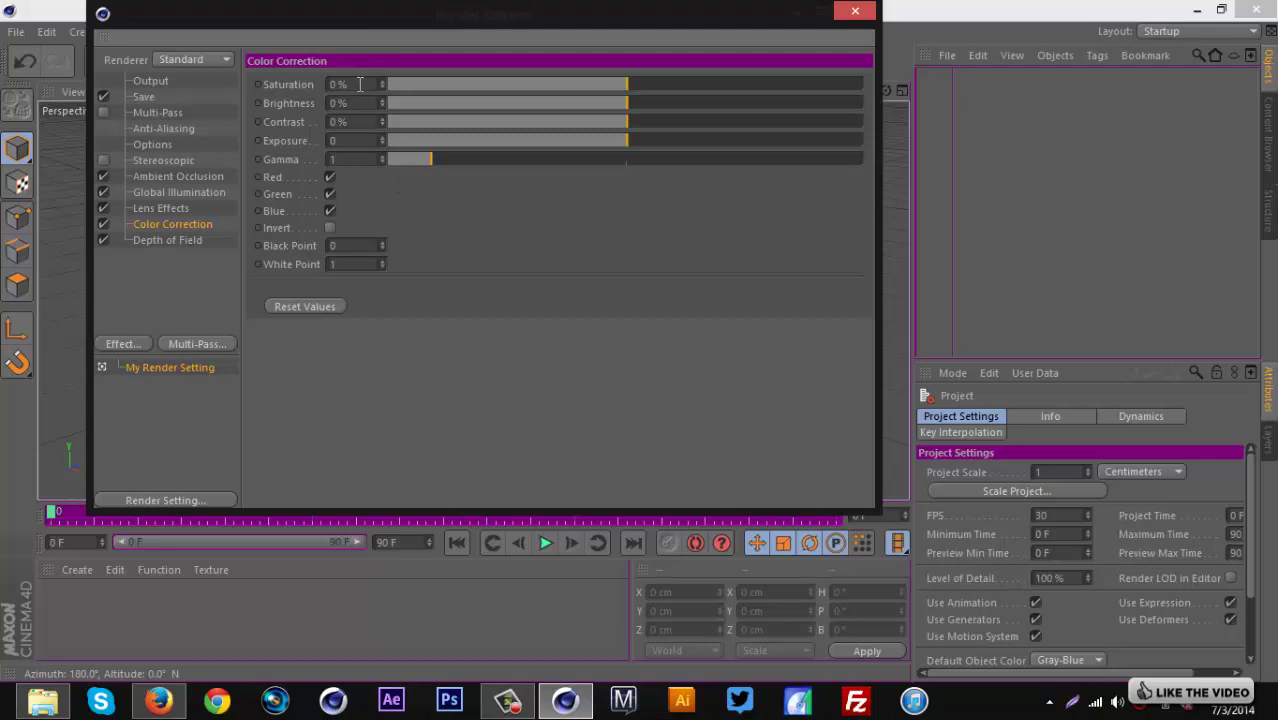
pyautogui.moveTo(359, 84); pyautogui.dragTo(297, 84)
pyautogui.write('-')
pyautogui.moveTo(357, 104); pyautogui.dragTo(304, 120)
pyautogui.write('2')
pyautogui.write('20')
pyautogui.click(857, 13)
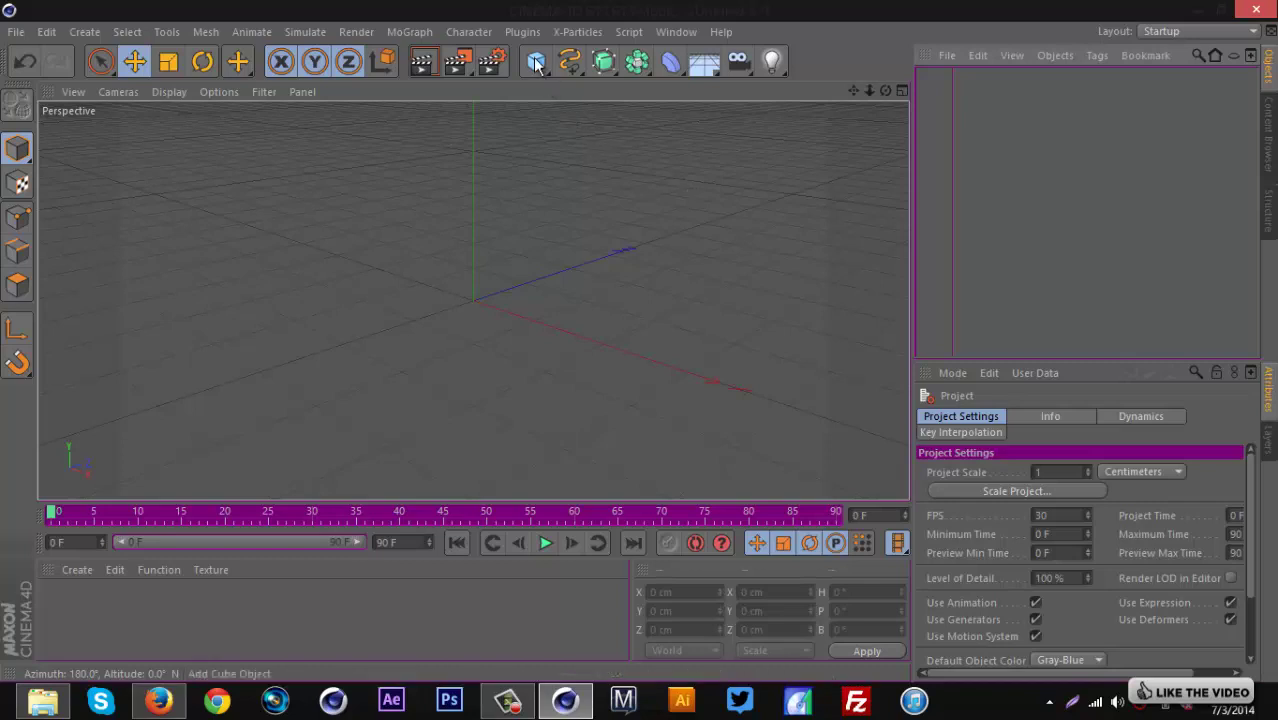
# Add a capsule primitive as the scene's only object and test-render the perspective view.
pyautogui.moveTo(536, 63); pyautogui.dragTo(612, 107)
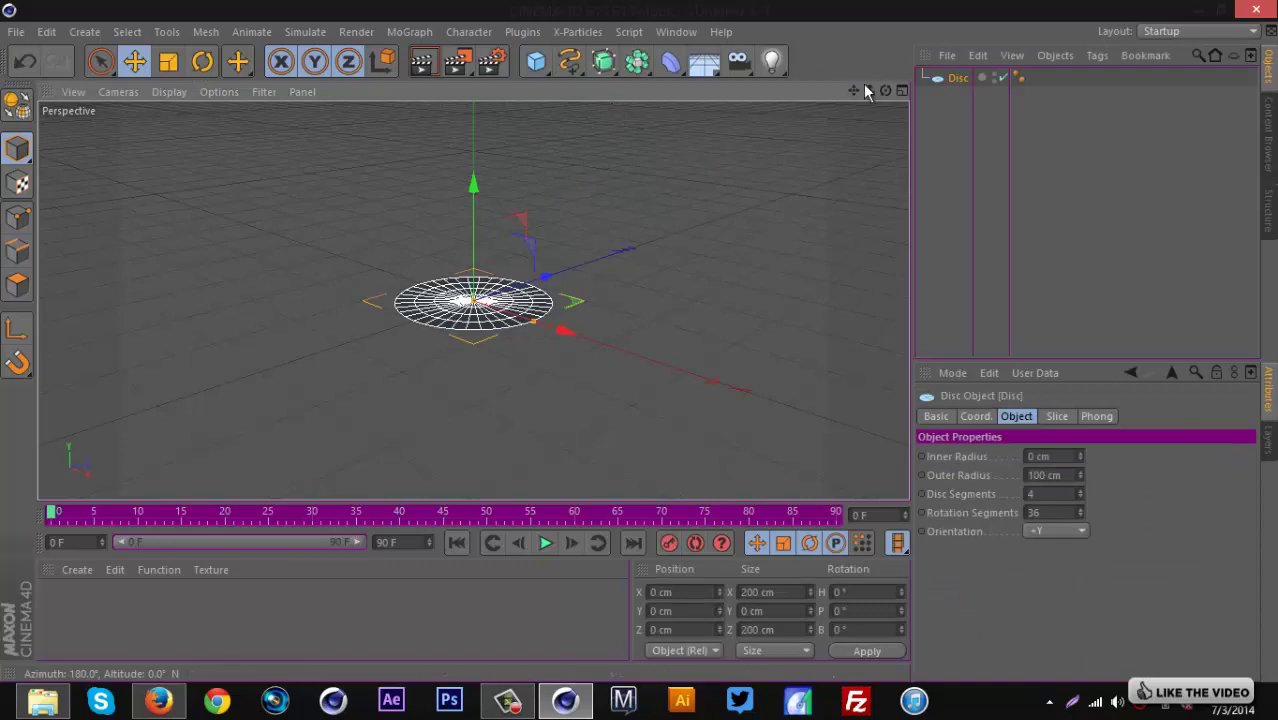
pyautogui.press('Delete')
pyautogui.moveTo(536, 63); pyautogui.dragTo(693, 149)
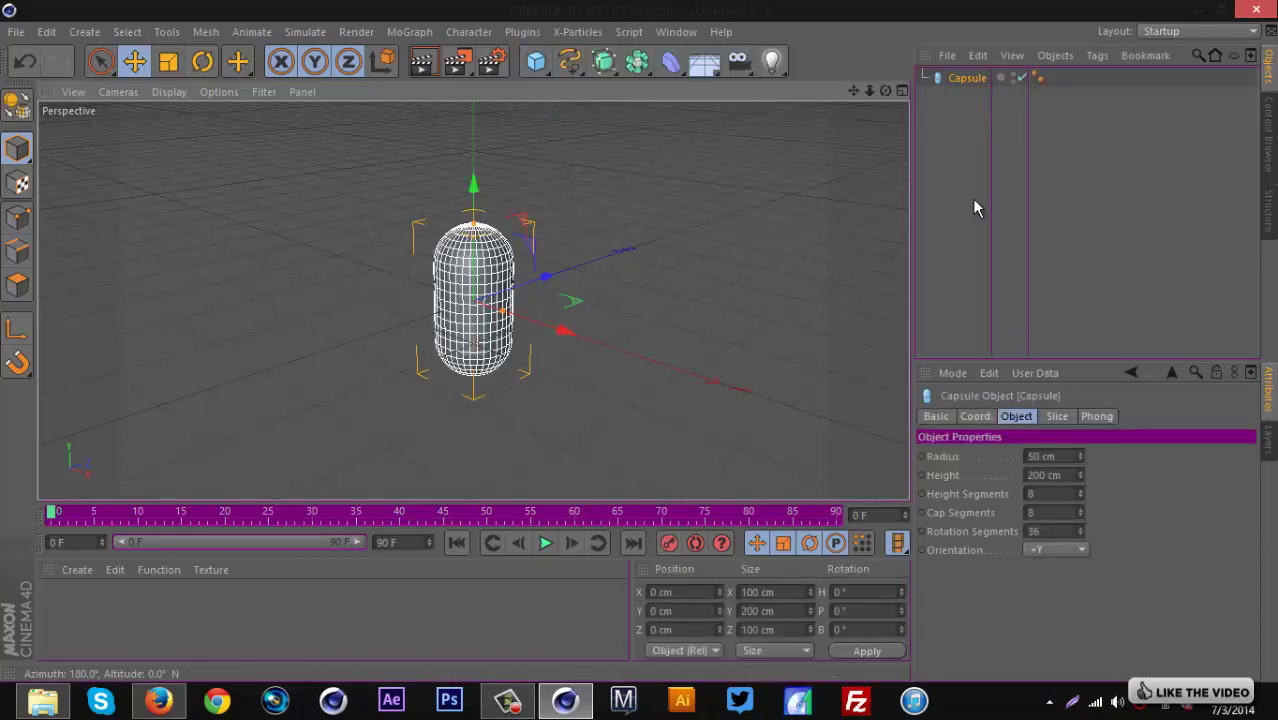
pyautogui.click(424, 66)
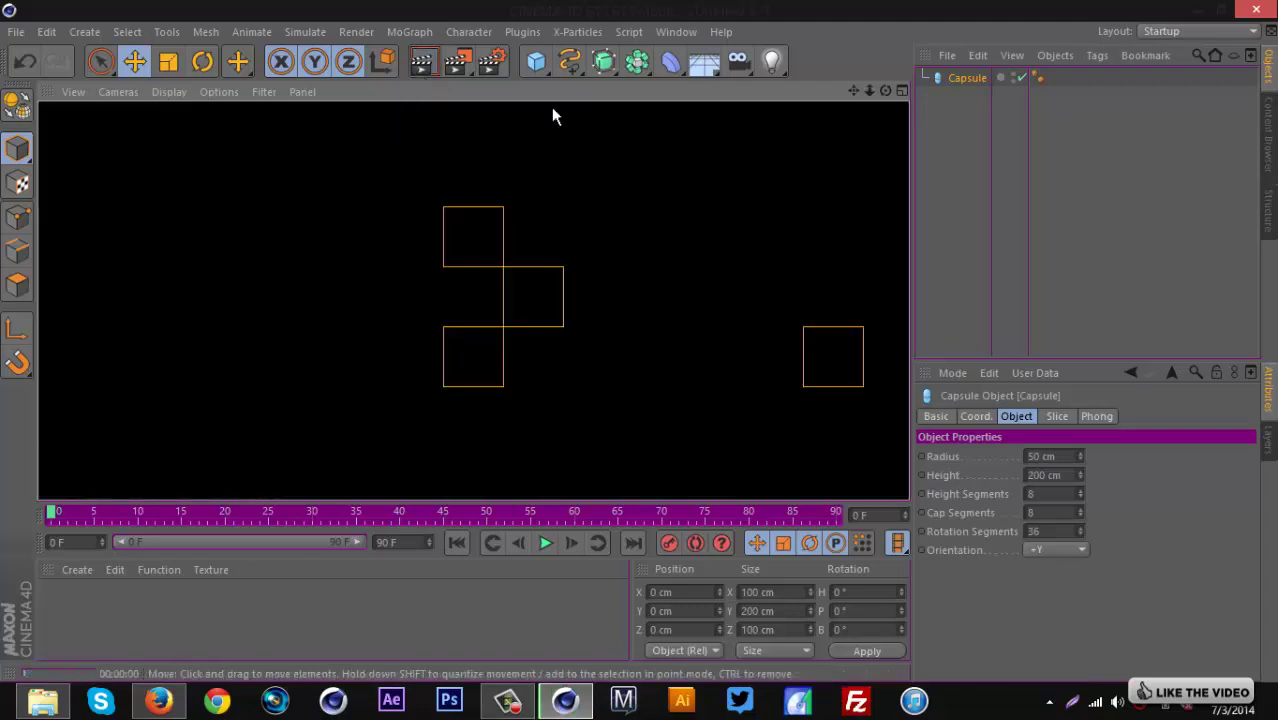
pyautogui.click(836, 152)
# Add an omni light in front of the capsule at about X 161 cm, Z -228 cm and test-render the view.
pyautogui.moveTo(771, 60); pyautogui.dragTo(867, 93)
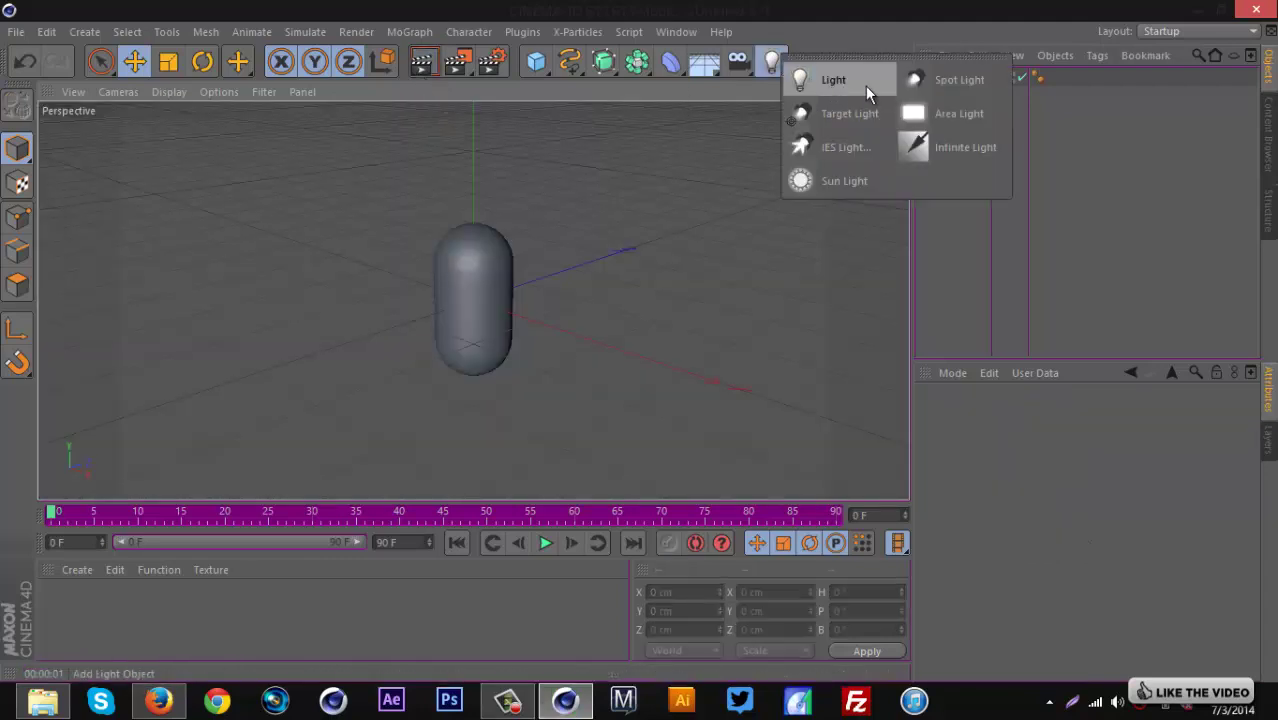
pyautogui.click(850, 85)
pyautogui.moveTo(541, 277); pyautogui.dragTo(408, 322)
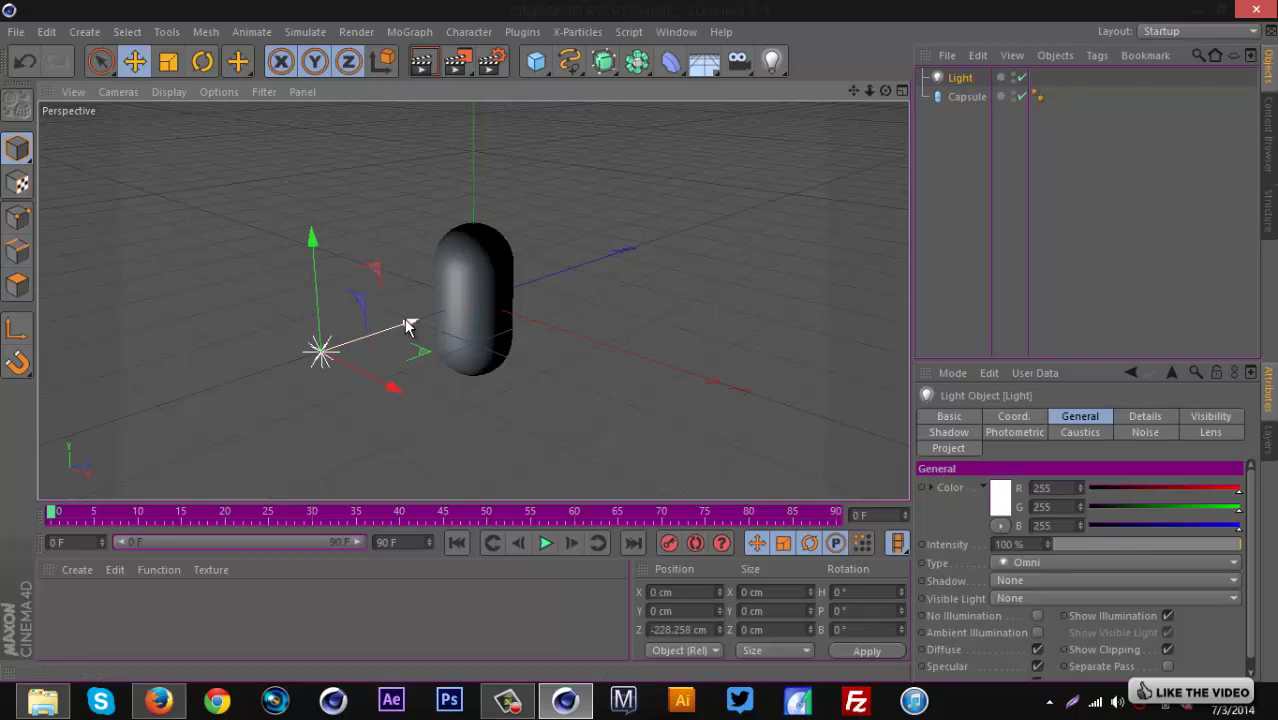
pyautogui.moveTo(398, 385); pyautogui.dragTo(522, 428)
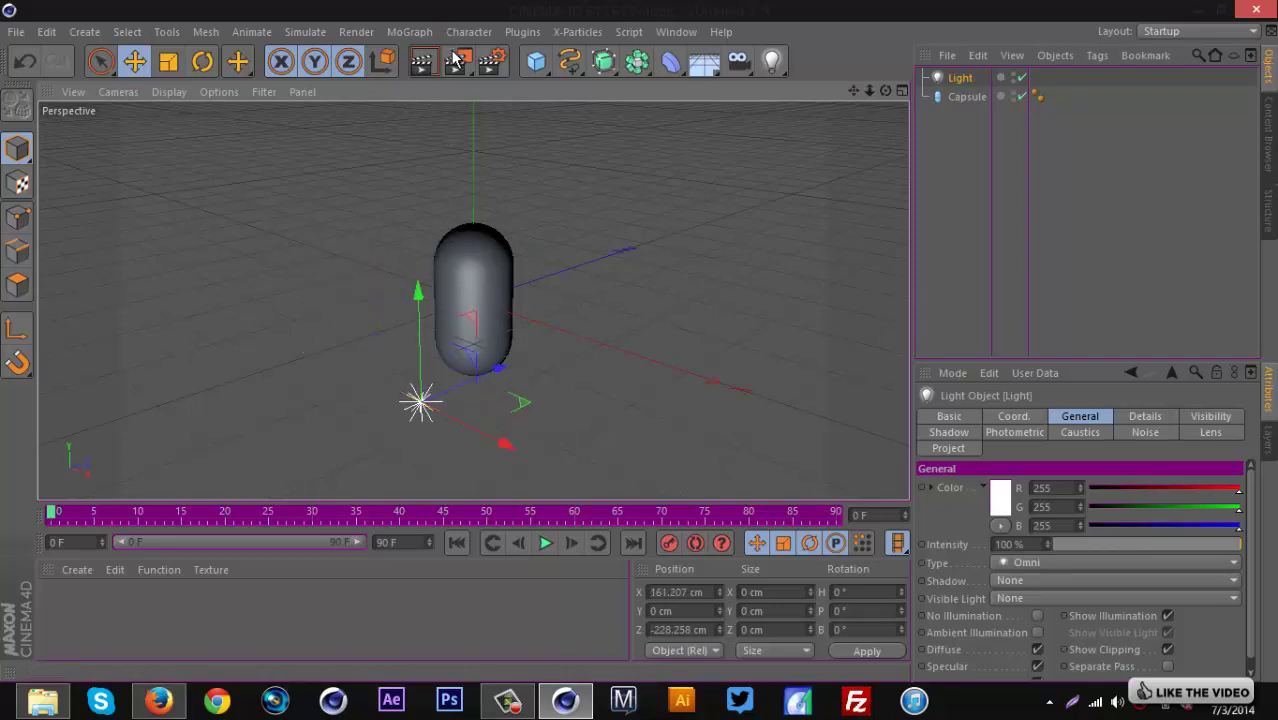
pyautogui.click(424, 64)
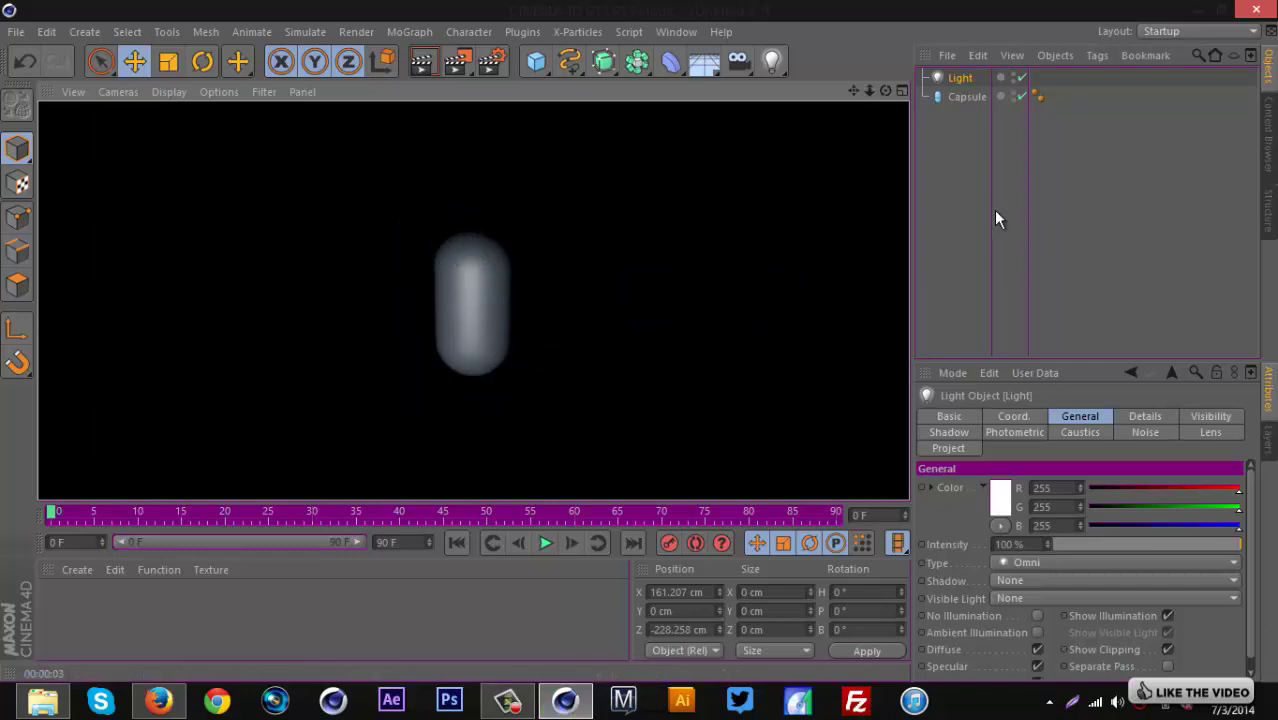
# Place the capsule above the light in the object hierarchy and test-render it with its Phong tag deleted.
pyautogui.moveTo(967, 97); pyautogui.dragTo(963, 68)
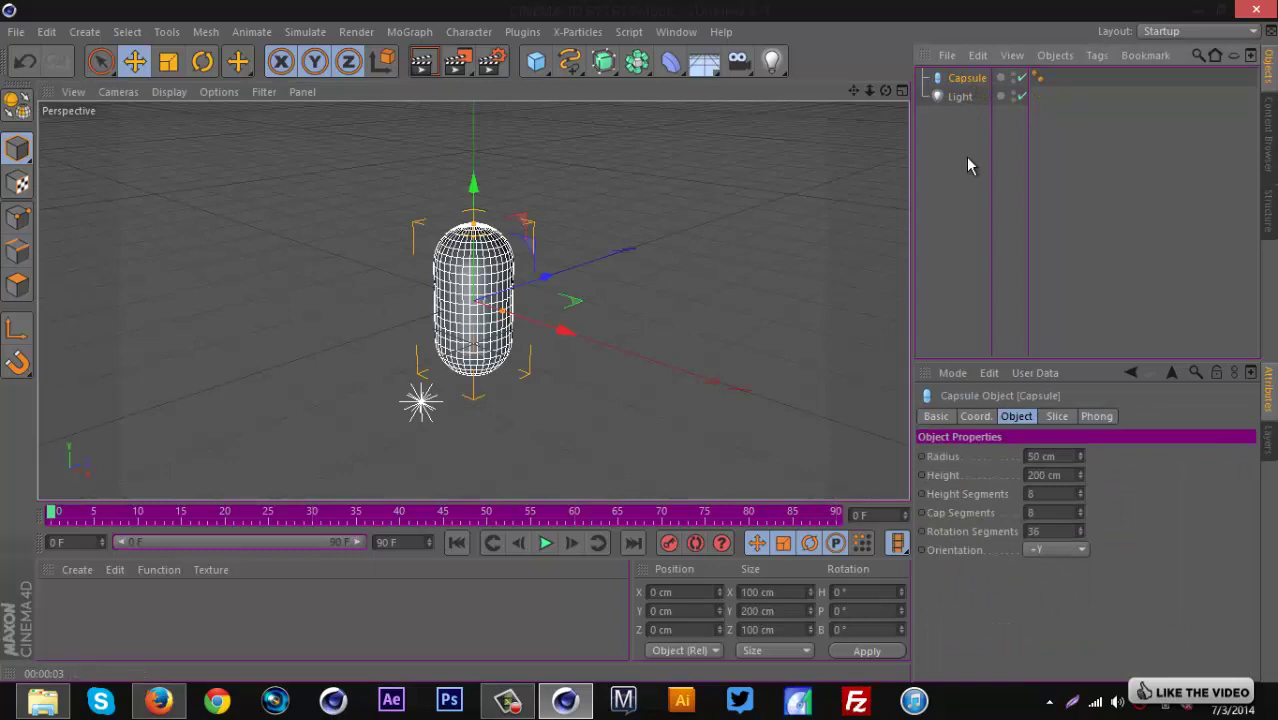
pyautogui.click(1039, 78)
pyautogui.press('Delete')
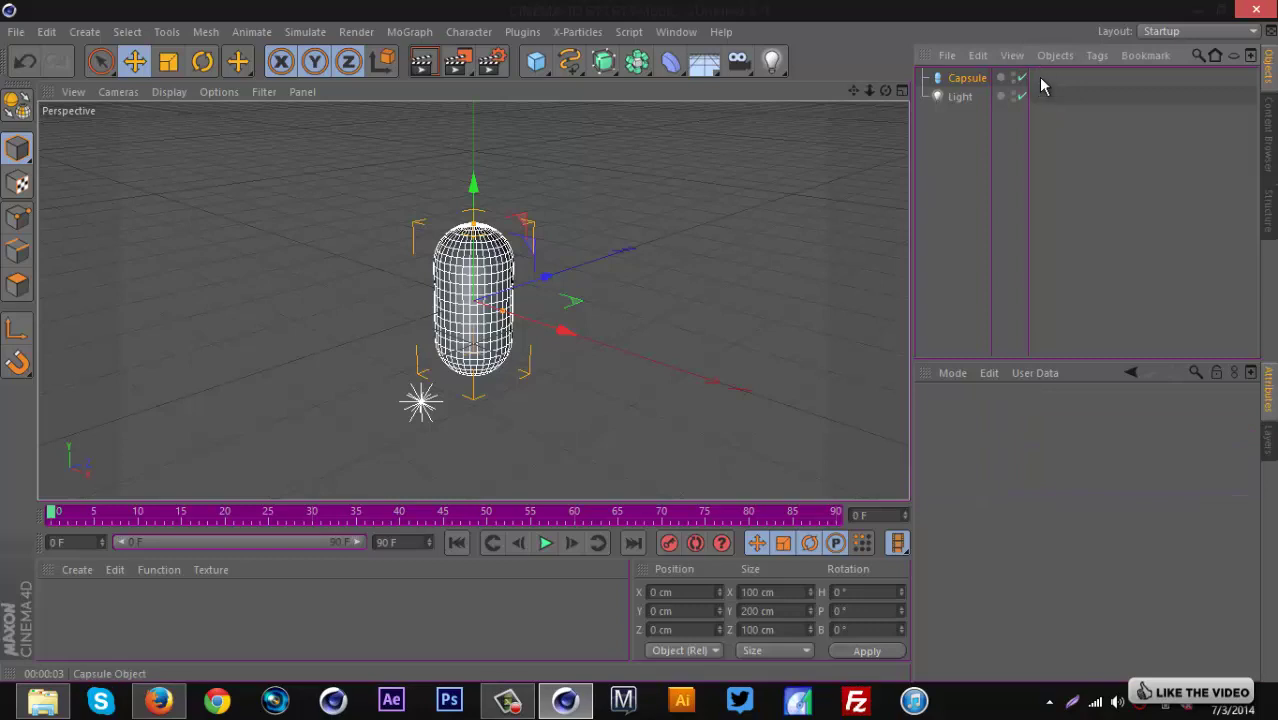
pyautogui.click(422, 62)
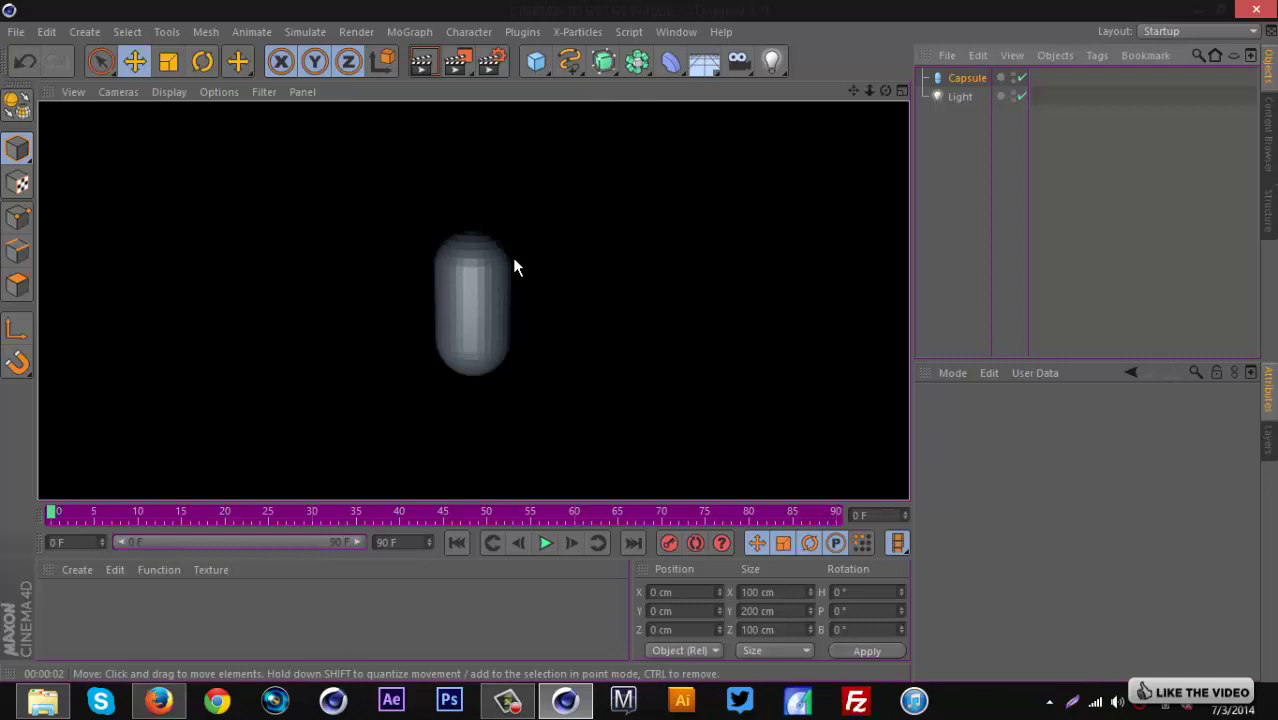
pyautogui.click(968, 77)
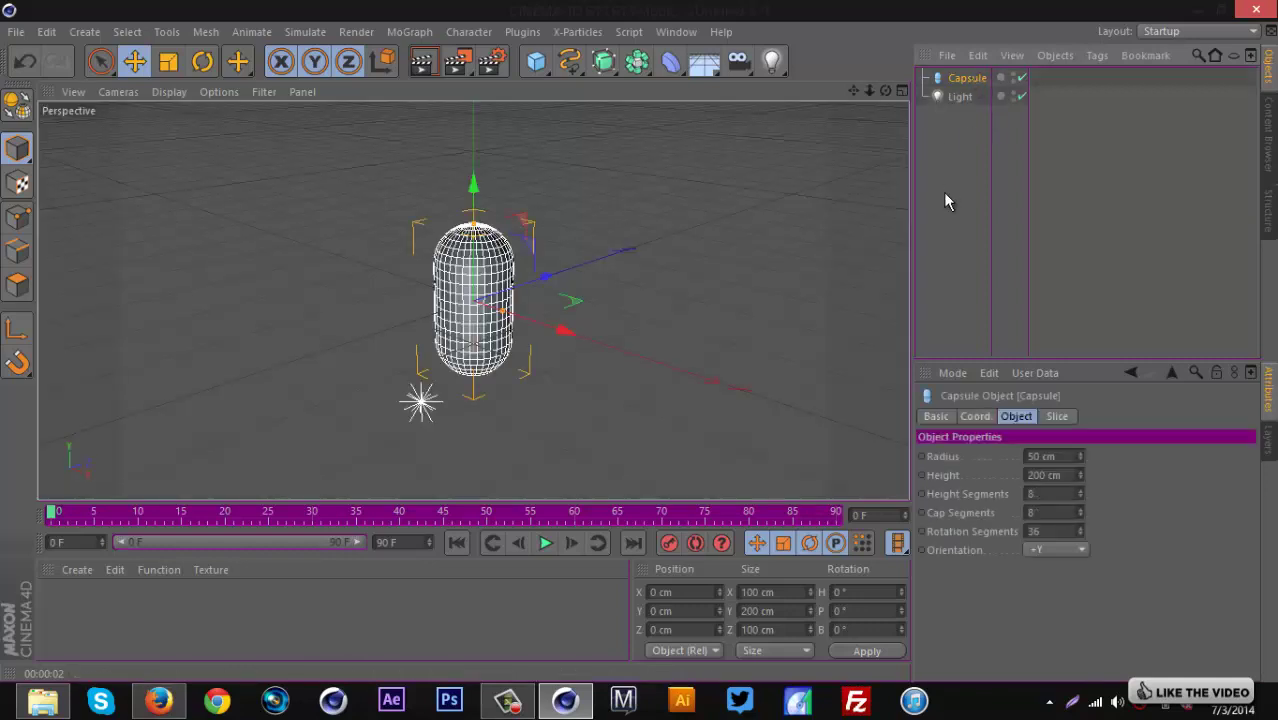
# Reduce the capsule to 5 rotation segments, 1 cap segment and 1 height segment.
pyautogui.click(1080, 535)
pyautogui.moveTo(1081, 541); pyautogui.dragTo(1078, 491)
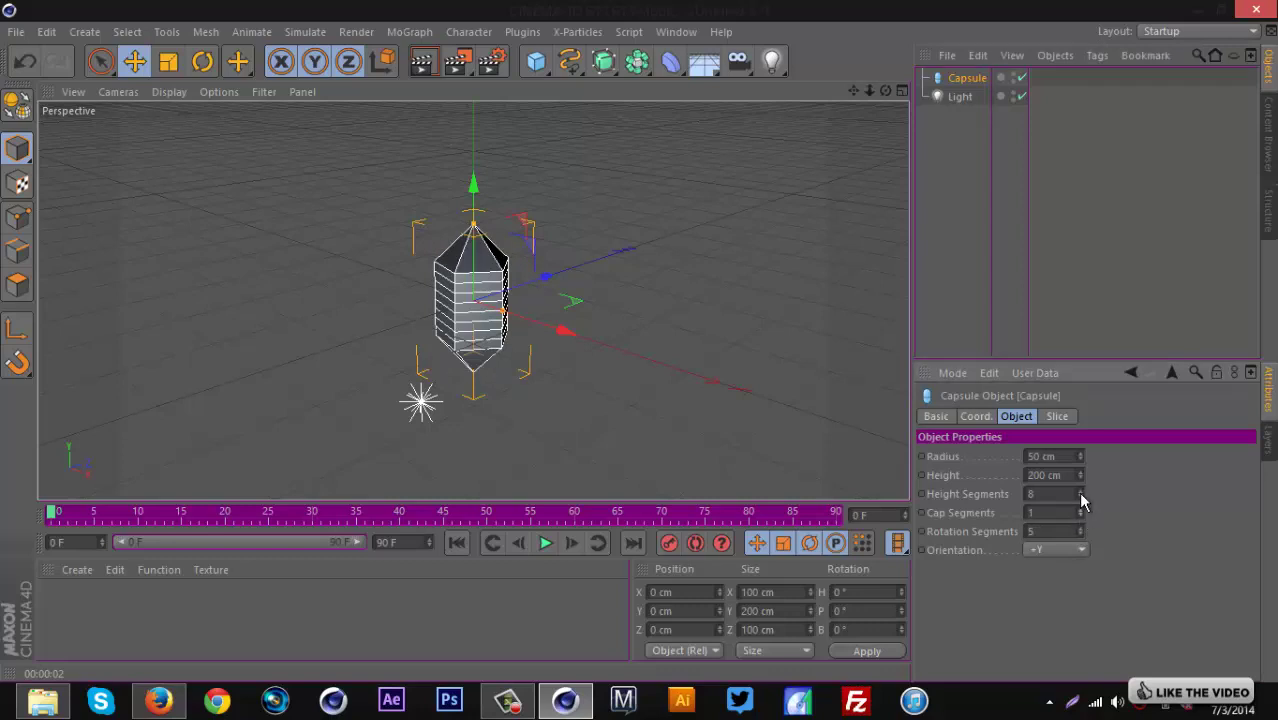
pyautogui.click(1062, 249)
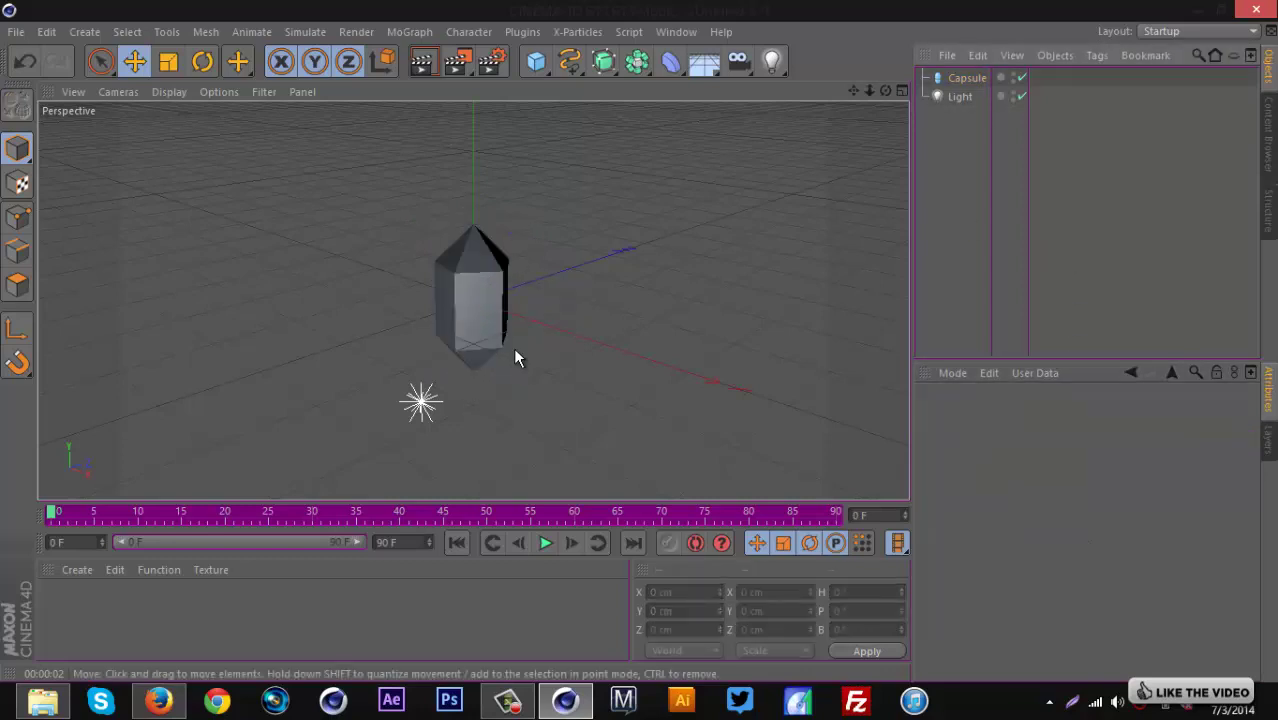
# Set the capsule's cap segments and height segments to 2 and test-render the perspective view.
pyautogui.click(966, 78)
pyautogui.click(1080, 510)
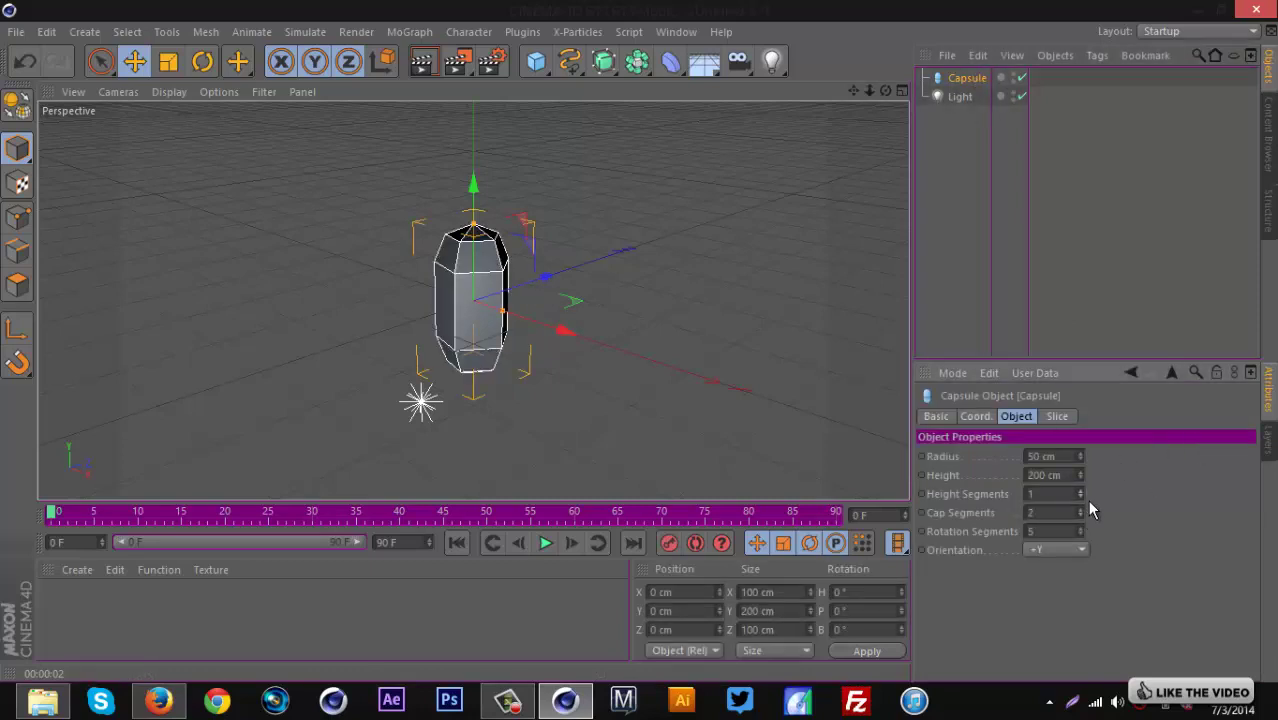
pyautogui.click(1080, 491)
pyautogui.click(1022, 300)
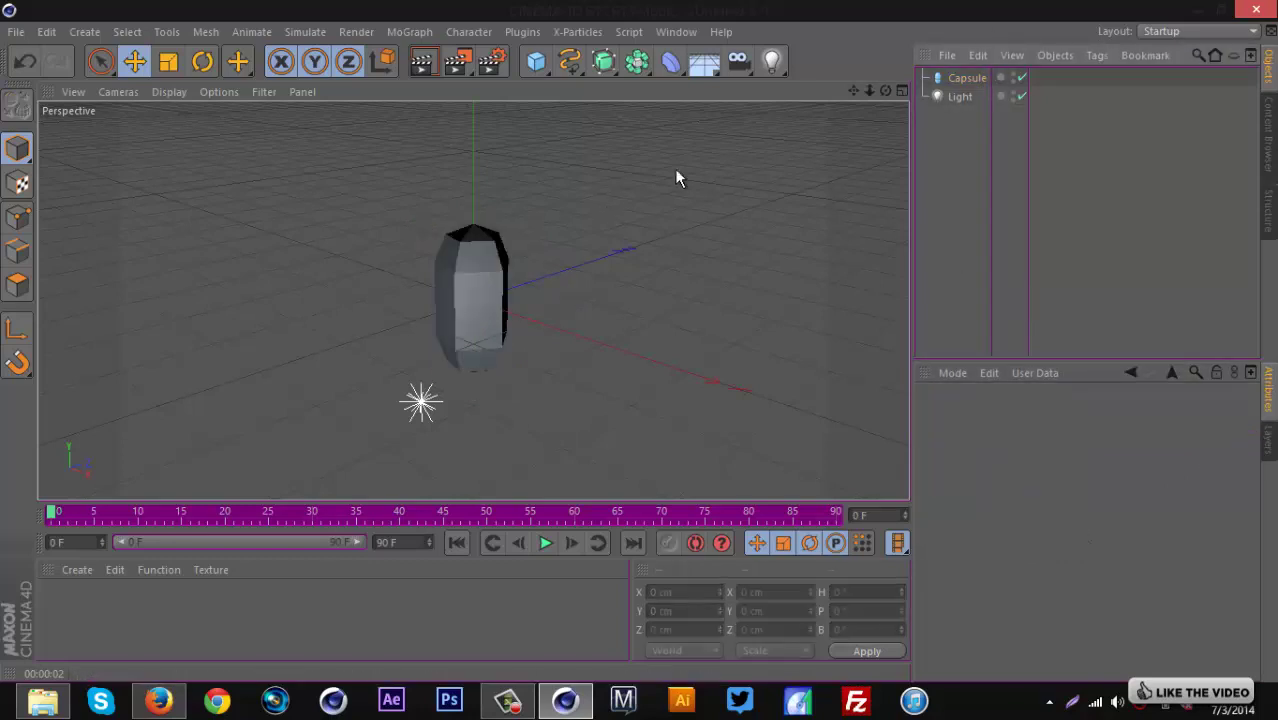
pyautogui.click(421, 62)
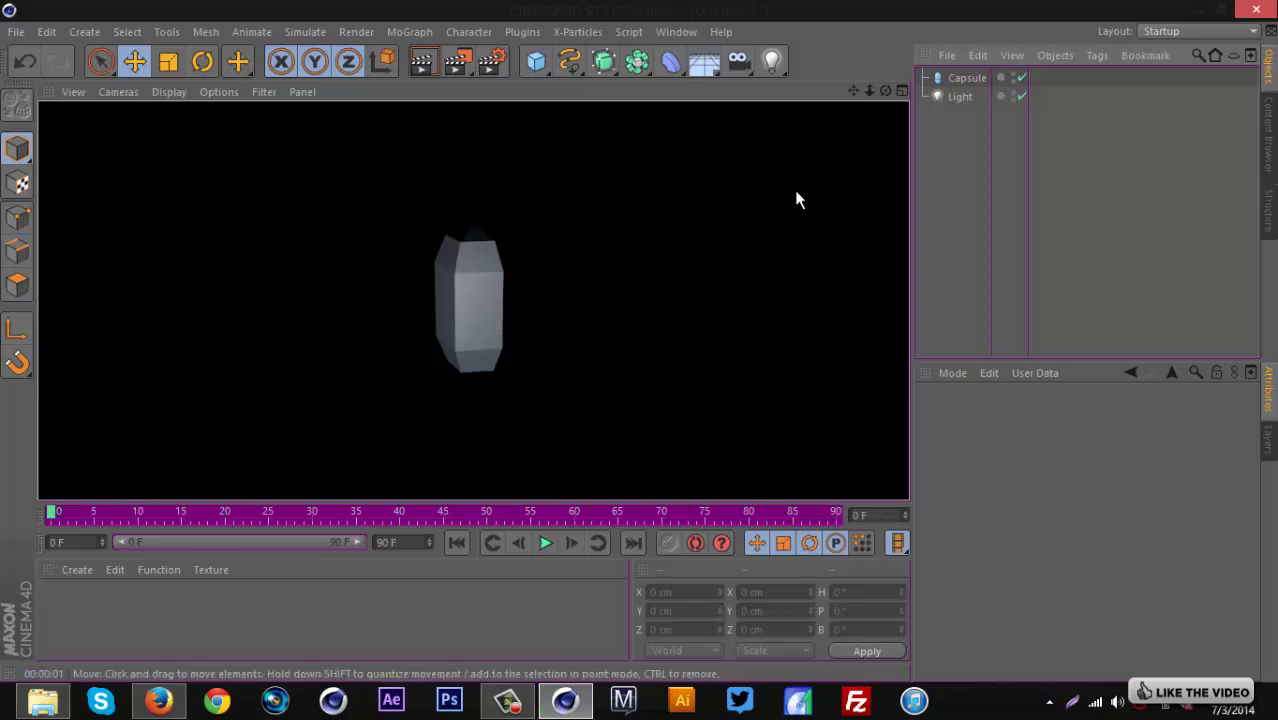
pyautogui.click(973, 206)
# Replace the capsule with a plane primitive and make the plane editable.
pyautogui.click(966, 80)
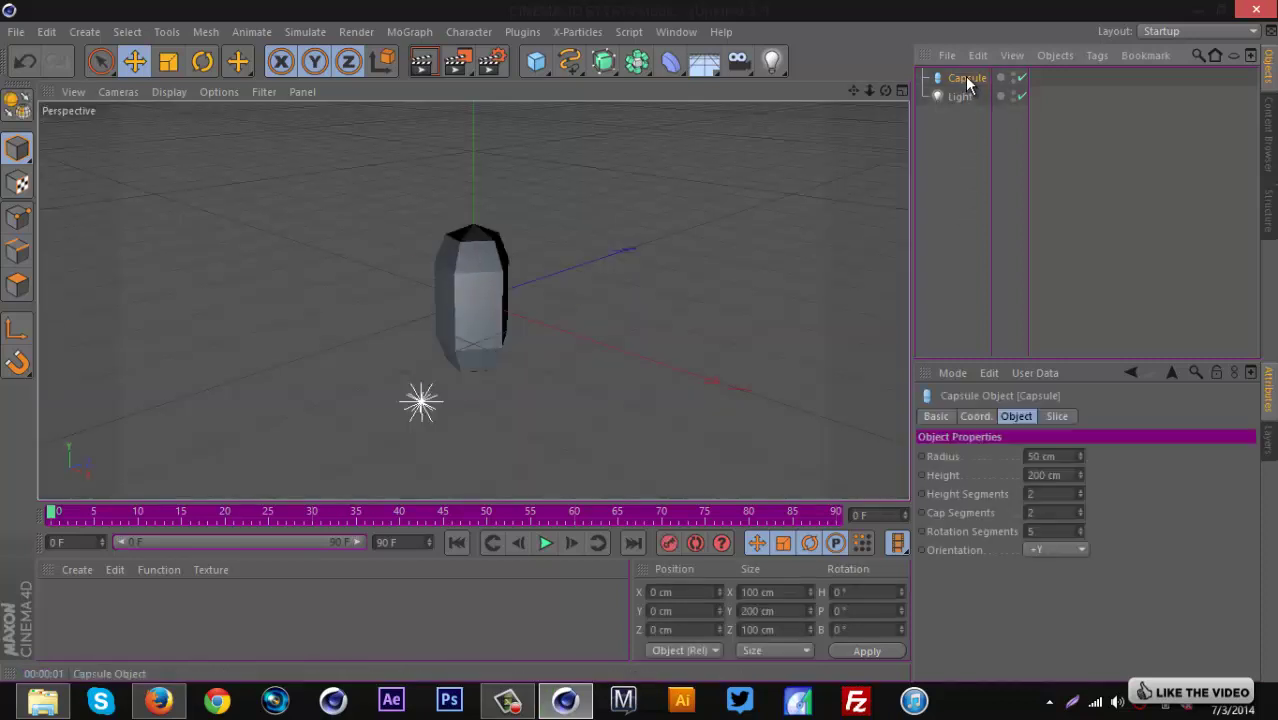
pyautogui.press('Delete')
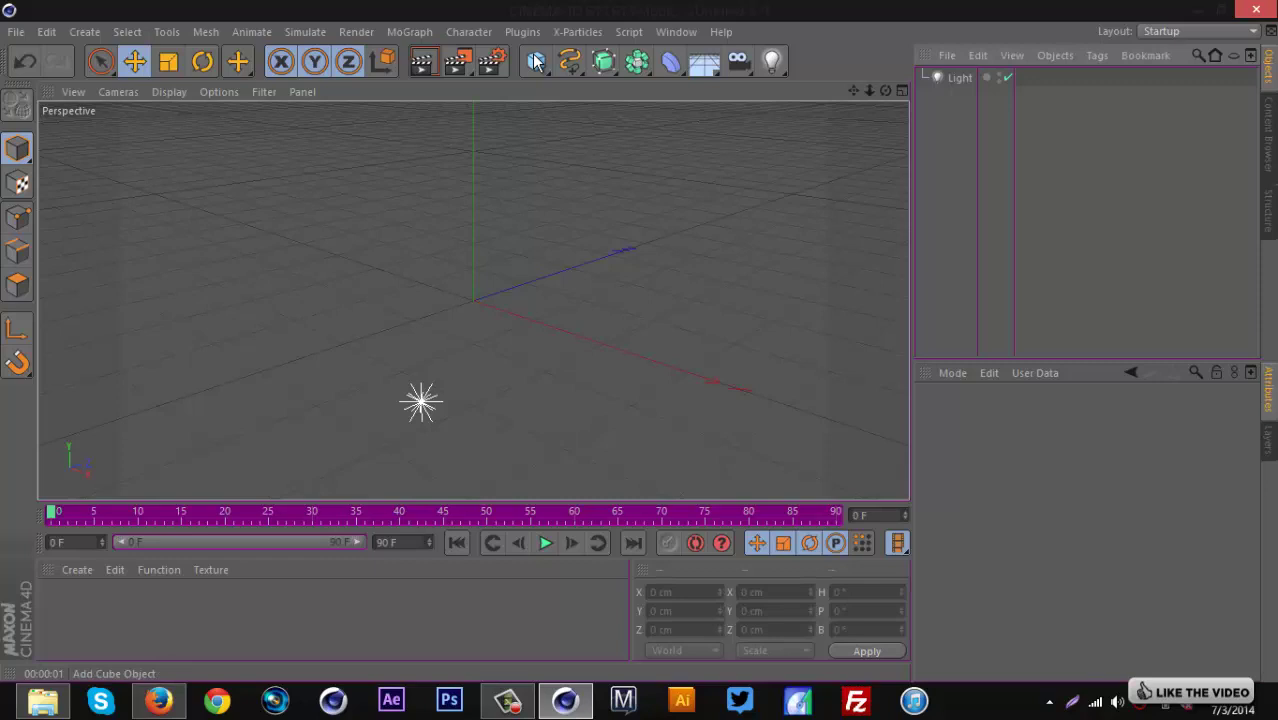
pyautogui.moveTo(540, 62); pyautogui.dragTo(698, 113)
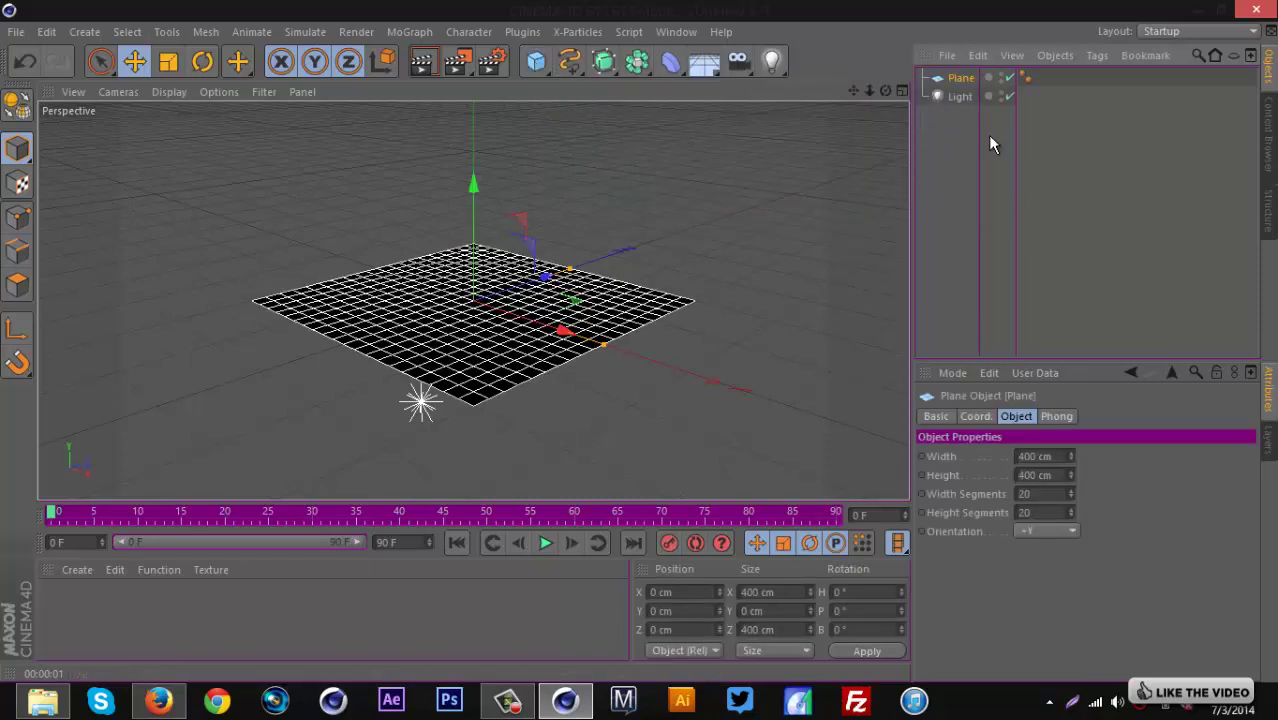
pyautogui.press('c')
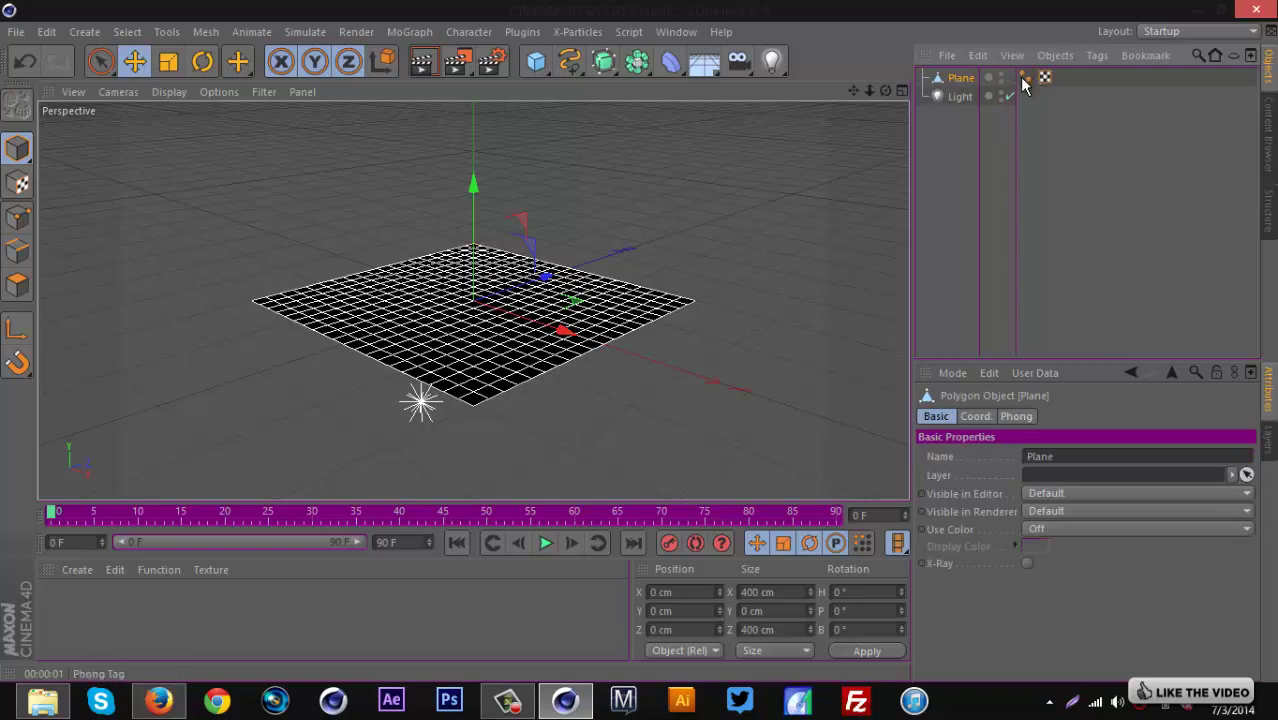
# Delete the plane's Phong tag and test-render the perspective view.
pyautogui.click(1022, 84)
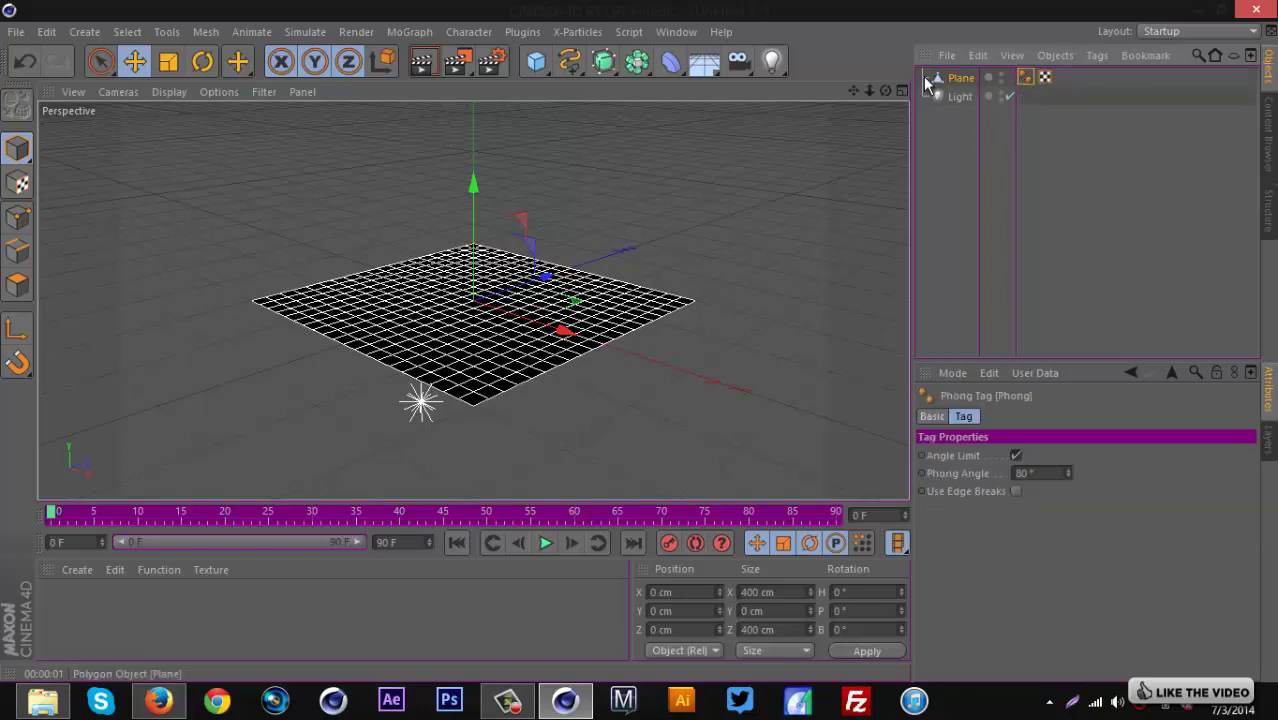
pyautogui.press('Delete')
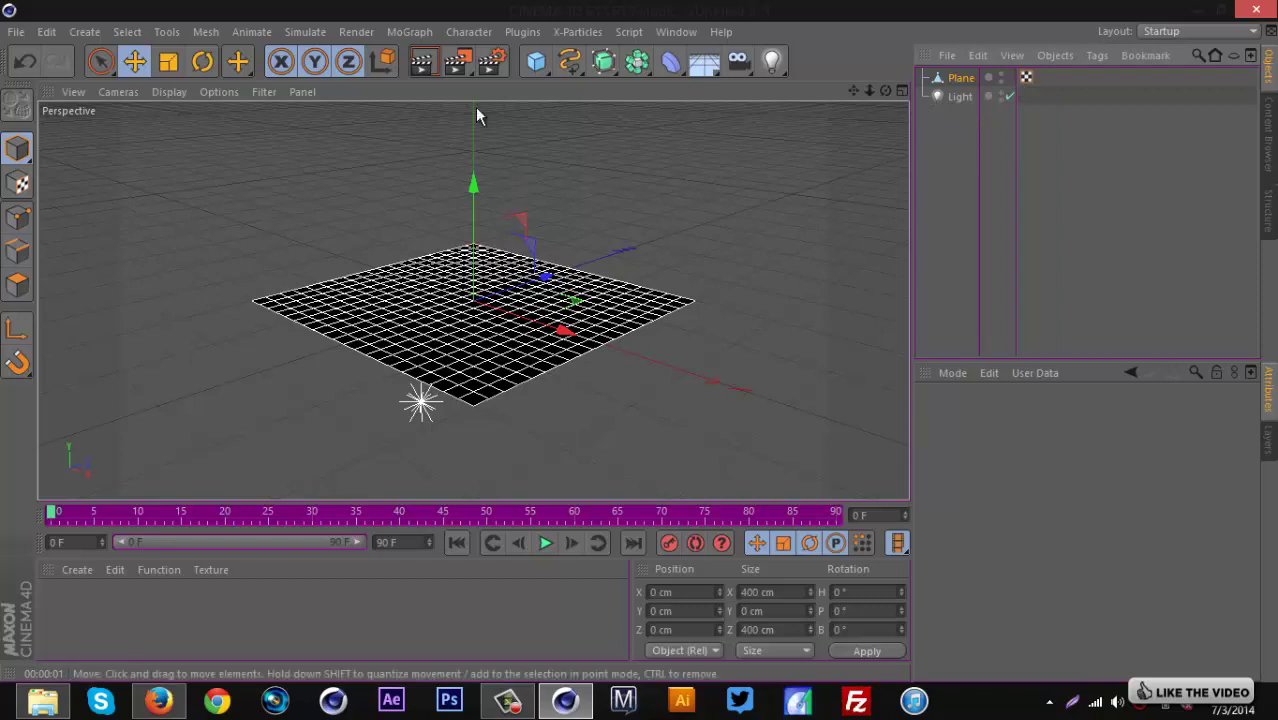
pyautogui.click(421, 61)
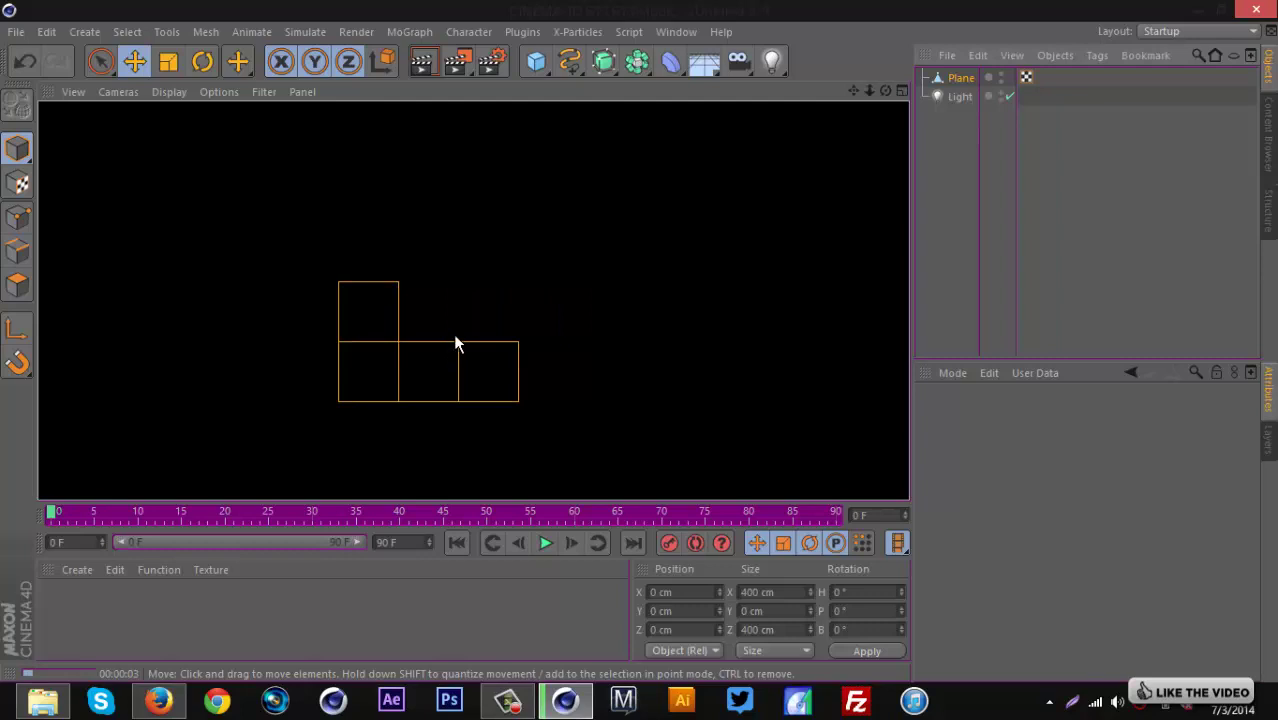
pyautogui.click(985, 168)
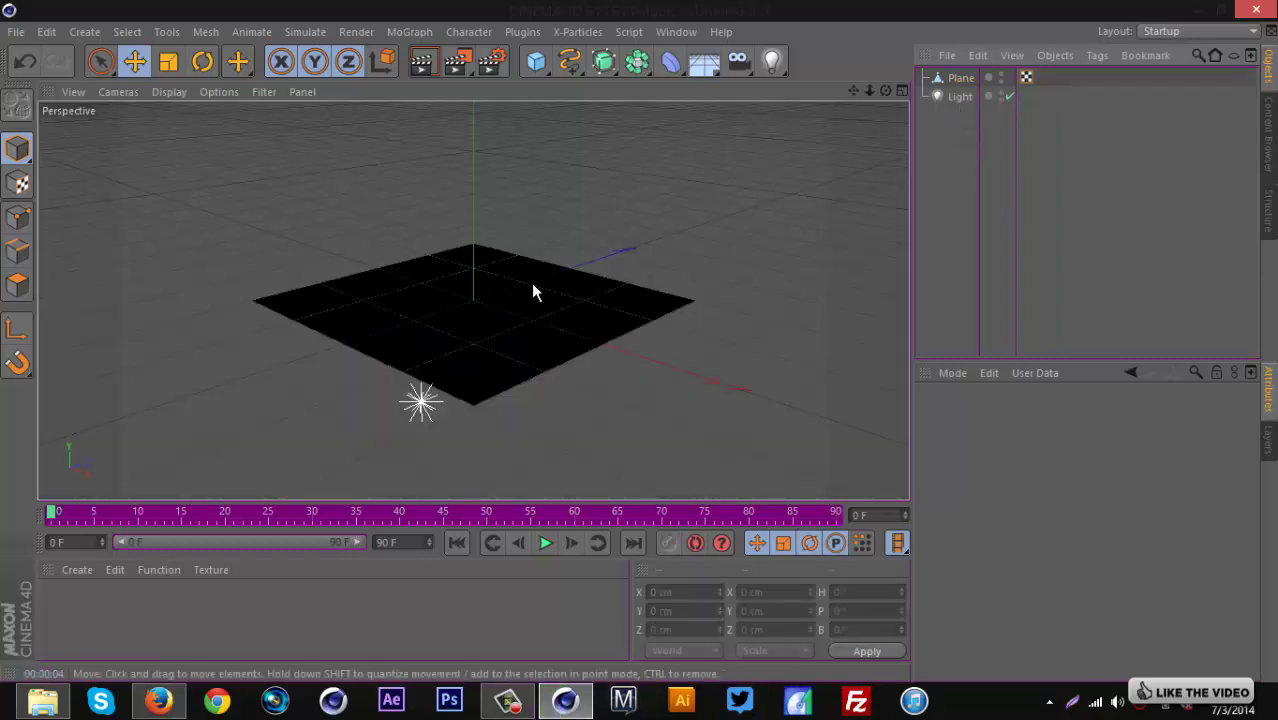
# Move the light above the plane to about X -69 cm, Y 195 cm, Z 96 cm.
pyautogui.click(959, 98)
pyautogui.moveTo(465, 365); pyautogui.dragTo(676, 276)
pyautogui.moveTo(727, 342); pyautogui.dragTo(560, 292)
pyautogui.moveTo(507, 182); pyautogui.dragTo(648, 338)
pyautogui.moveTo(487, 227); pyautogui.dragTo(487, 92)
# Add a Displacer deformer and make it a child of the plane.
pyautogui.click(670, 62)
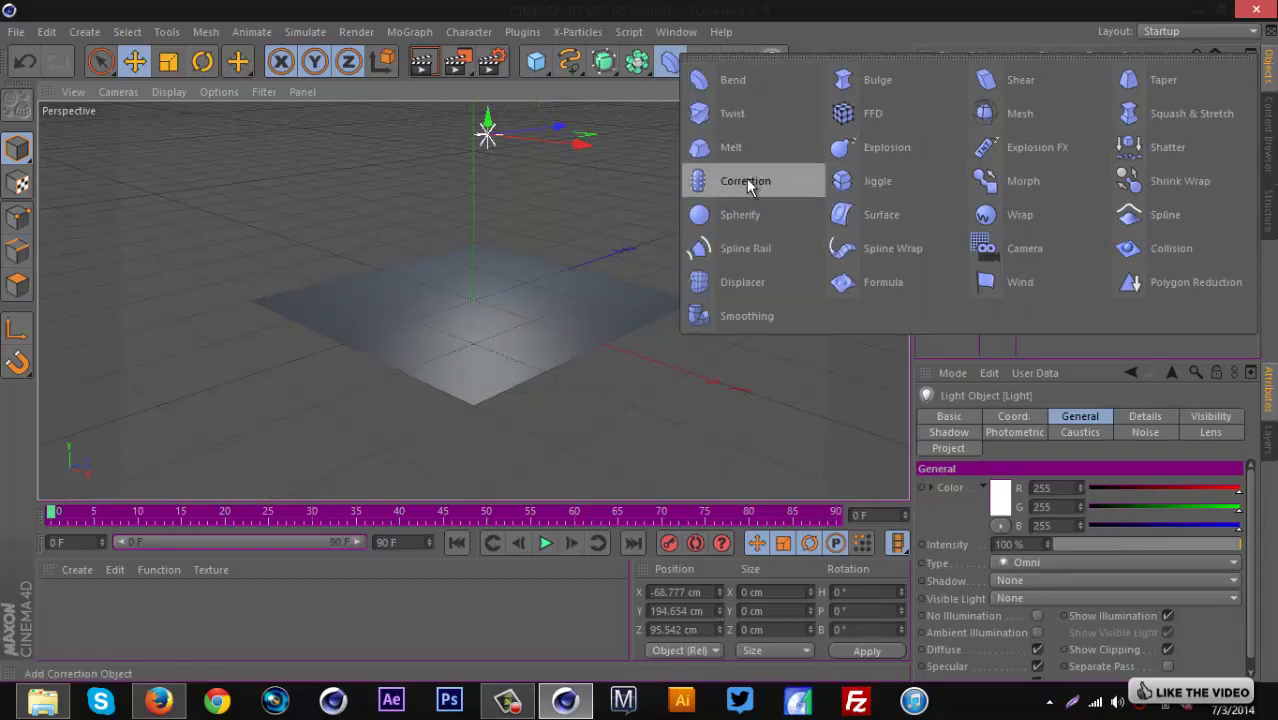
pyautogui.click(745, 284)
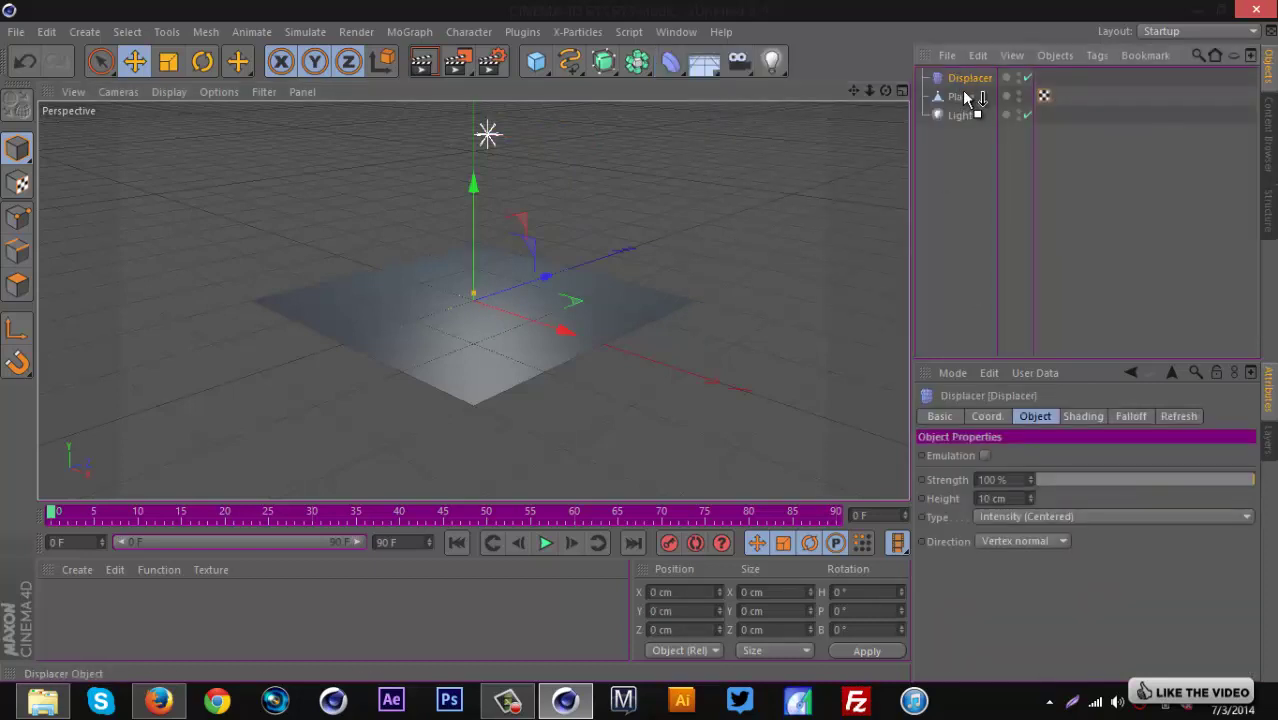
pyautogui.moveTo(963, 107); pyautogui.dragTo(968, 101)
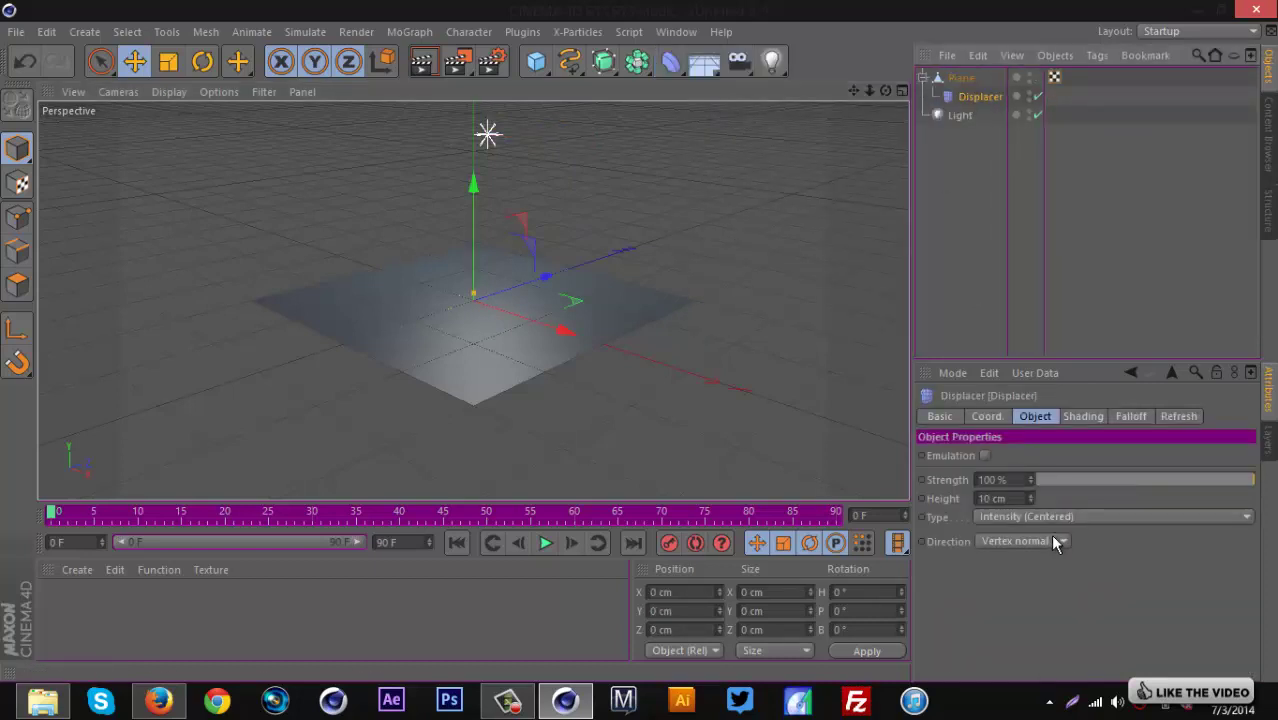
# Load a Noise shader into the displacer and set its displacement height to 24 cm.
pyautogui.click(1087, 418)
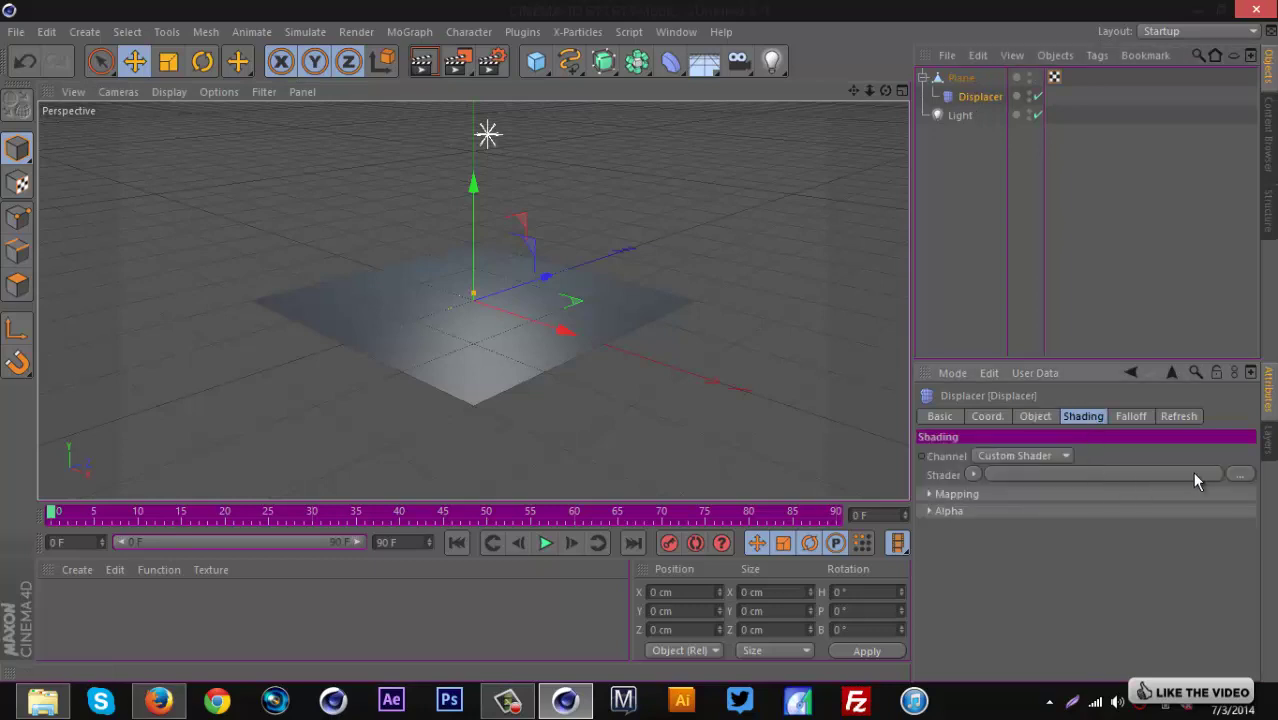
pyautogui.click(973, 474)
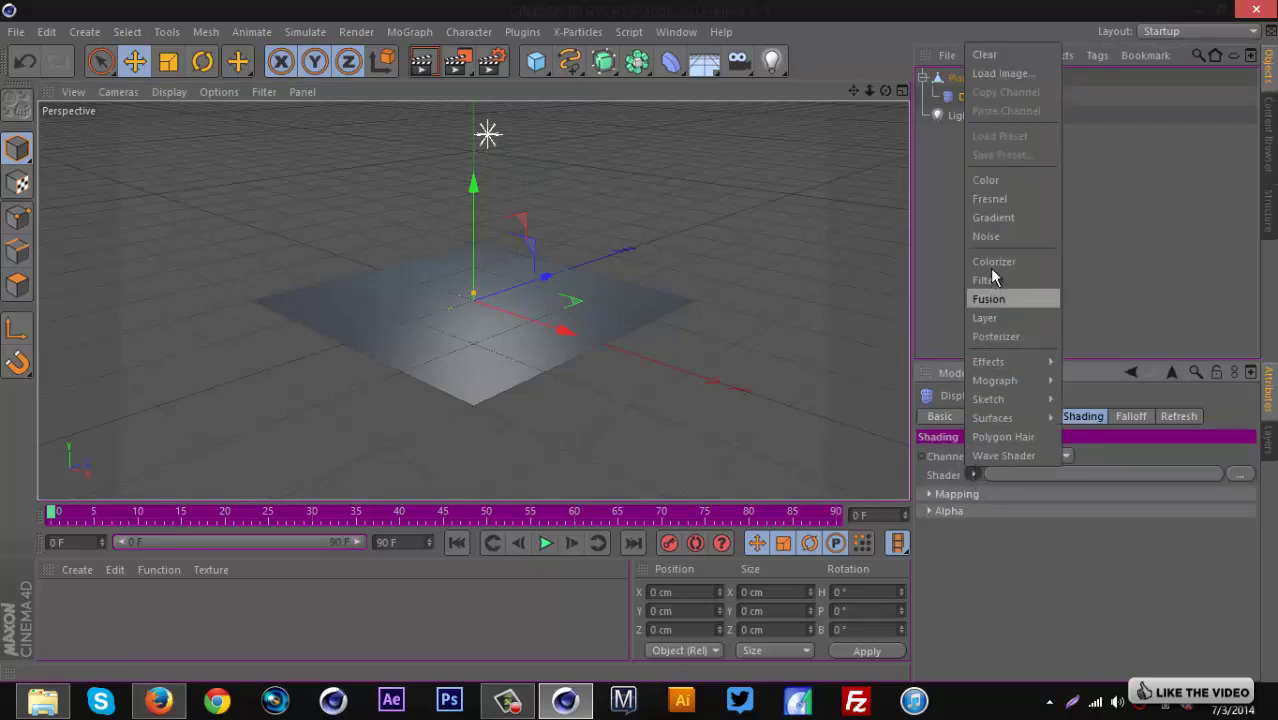
pyautogui.click(991, 235)
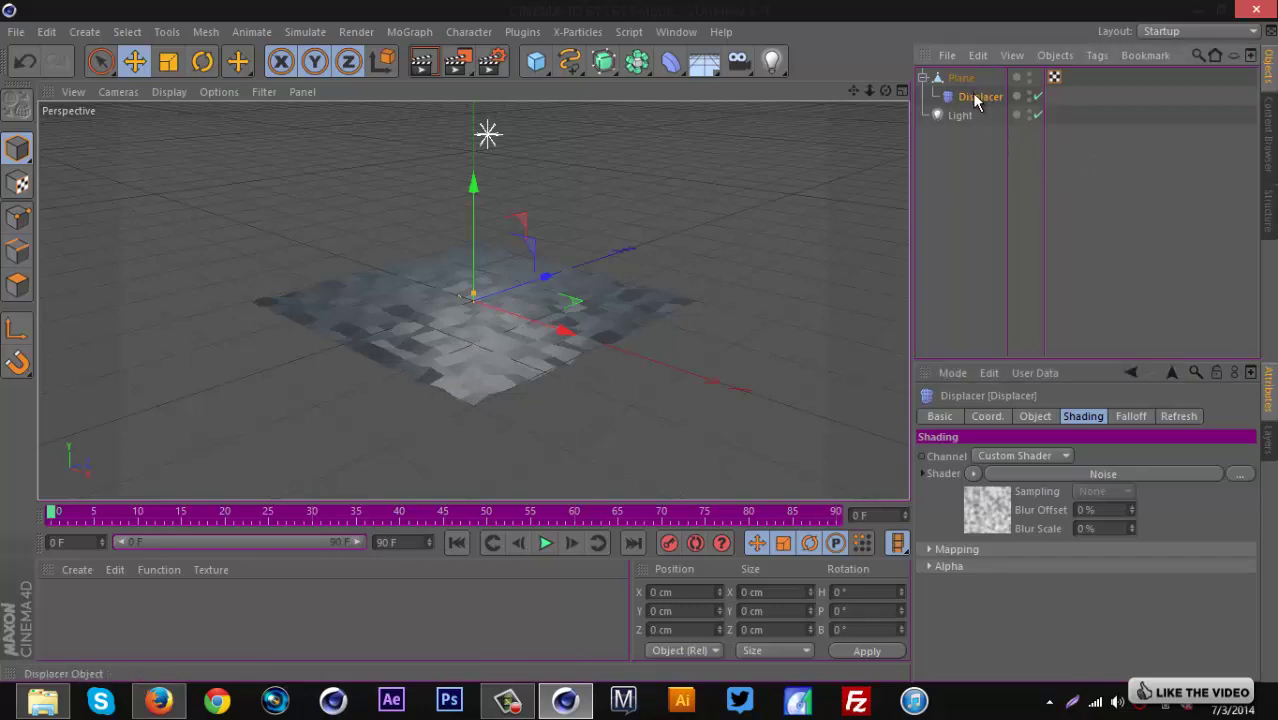
pyautogui.click(1036, 418)
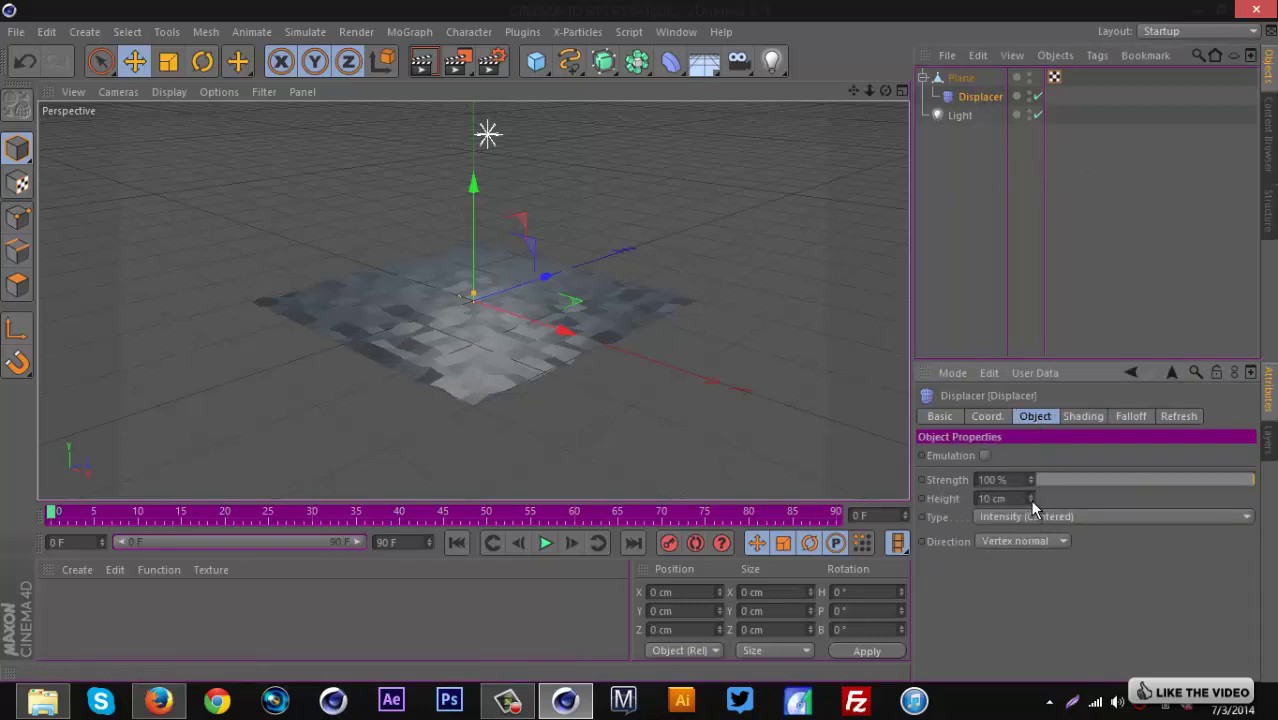
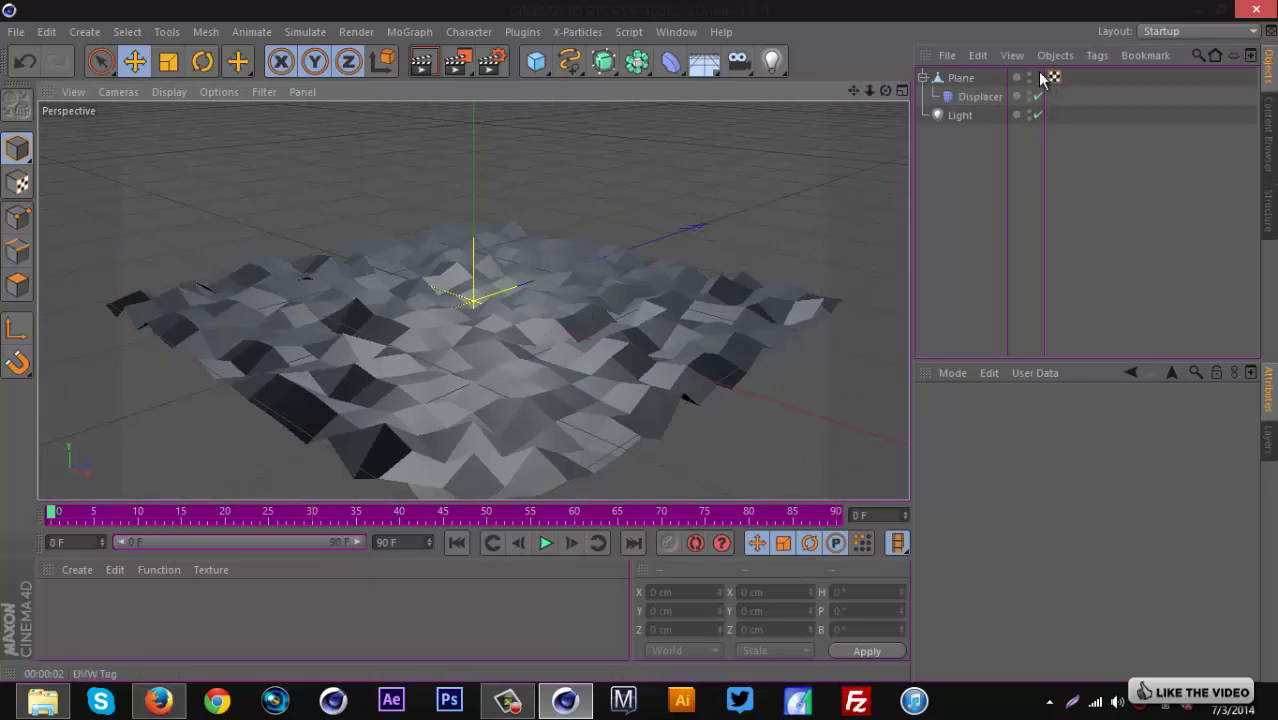
# Add a Polygon Reduction deformer under the plane, placed after the displacer, and test-render the view.
pyautogui.click(677, 70)
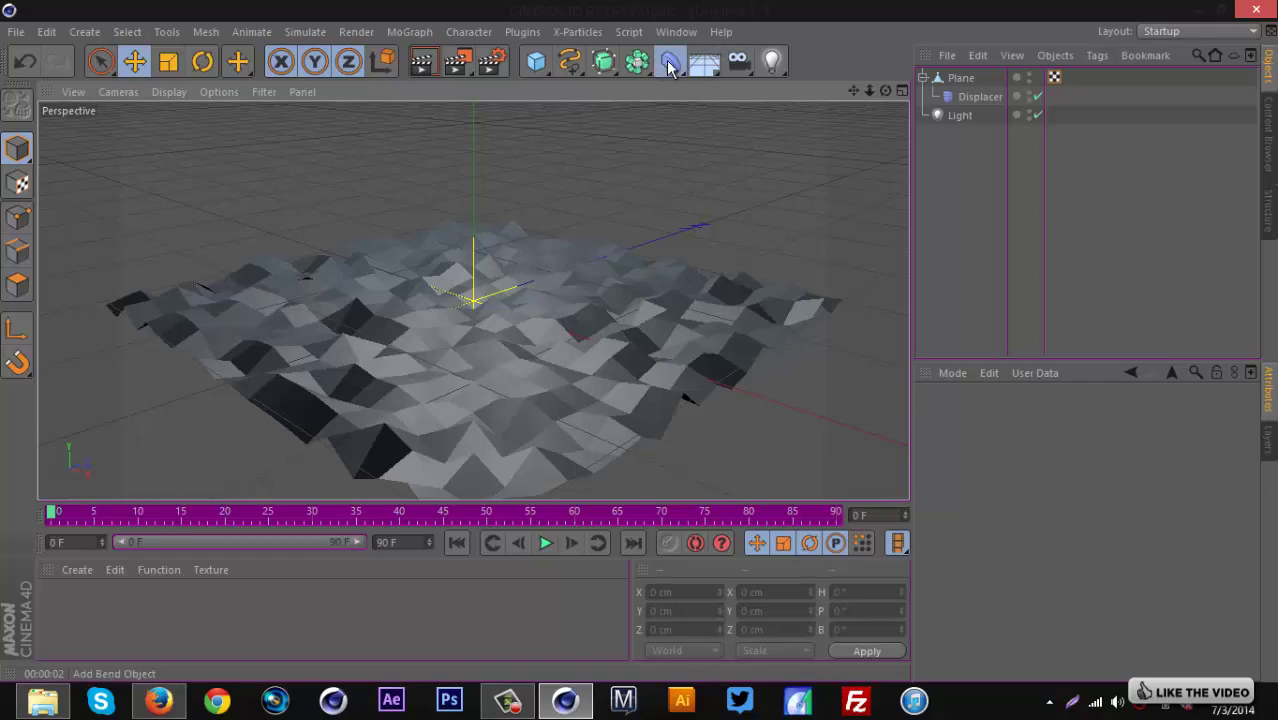
pyautogui.moveTo(670, 67); pyautogui.dragTo(1168, 277)
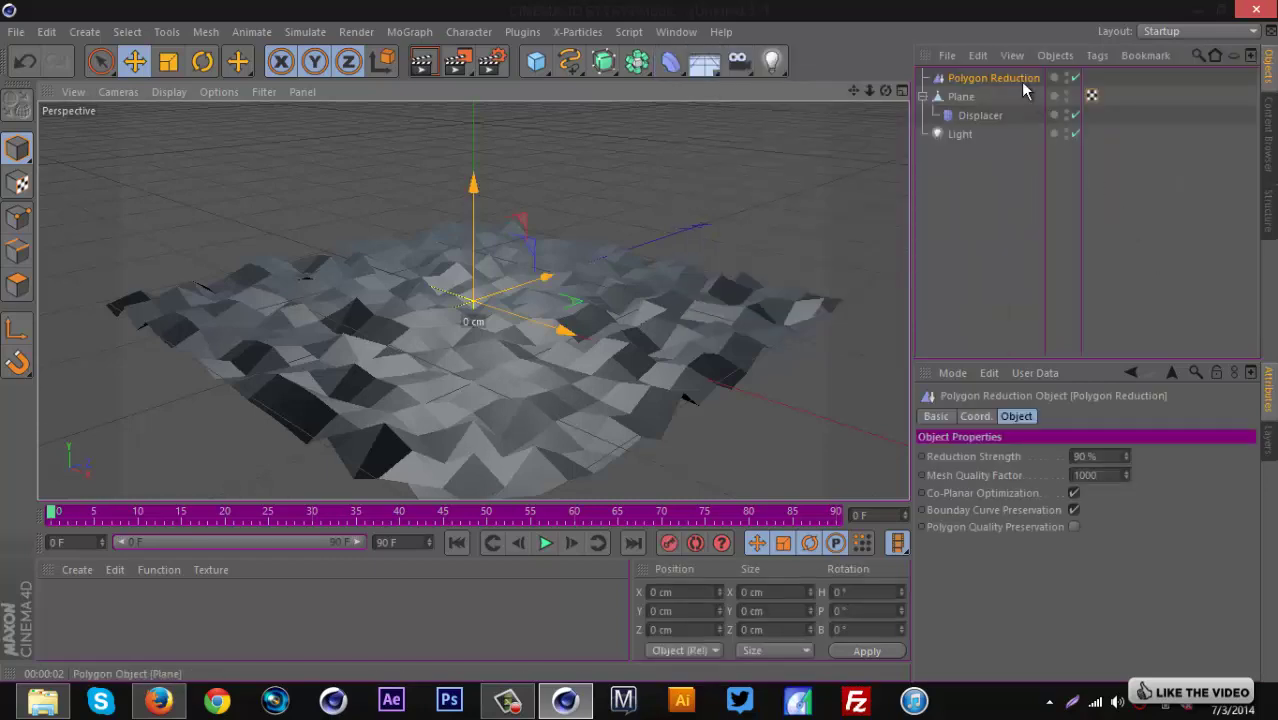
pyautogui.moveTo(981, 77)
pyautogui.mouseDown()
pyautogui.moveTo(964, 107)
pyautogui.moveTo(975, 115)
pyautogui.moveTo(975, 92)
pyautogui.mouseUp()
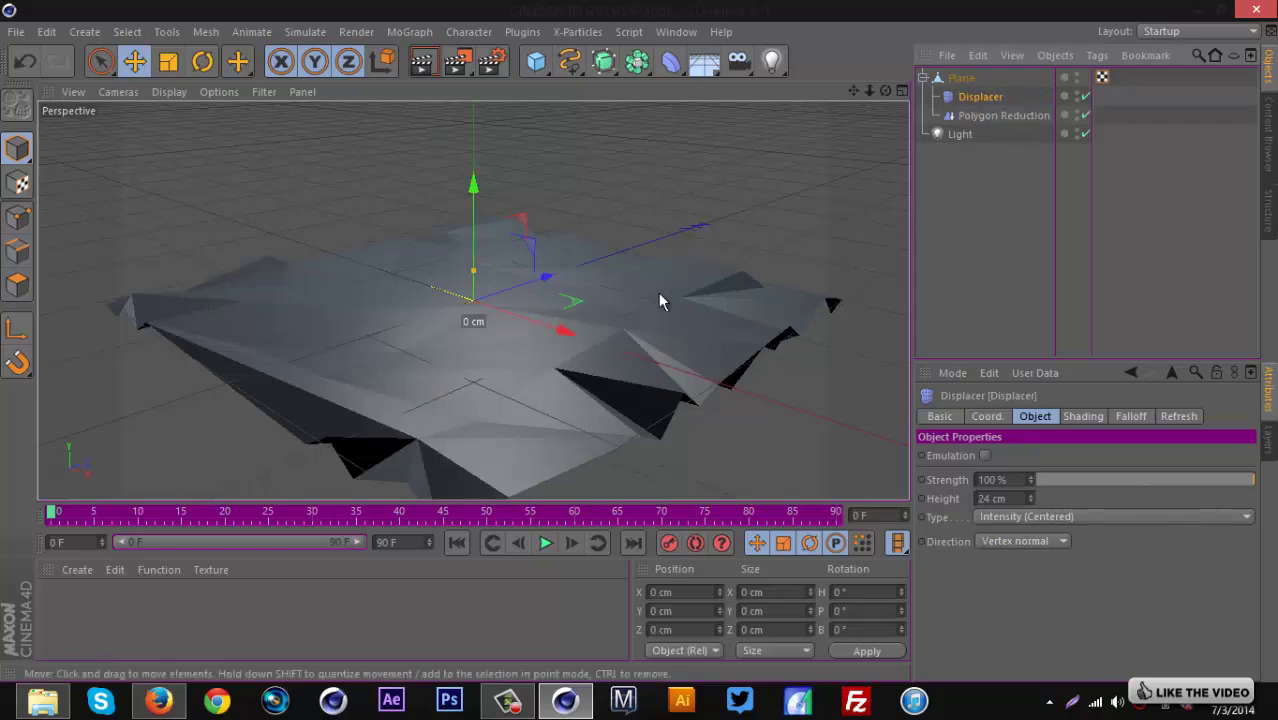
pyautogui.click(1043, 217)
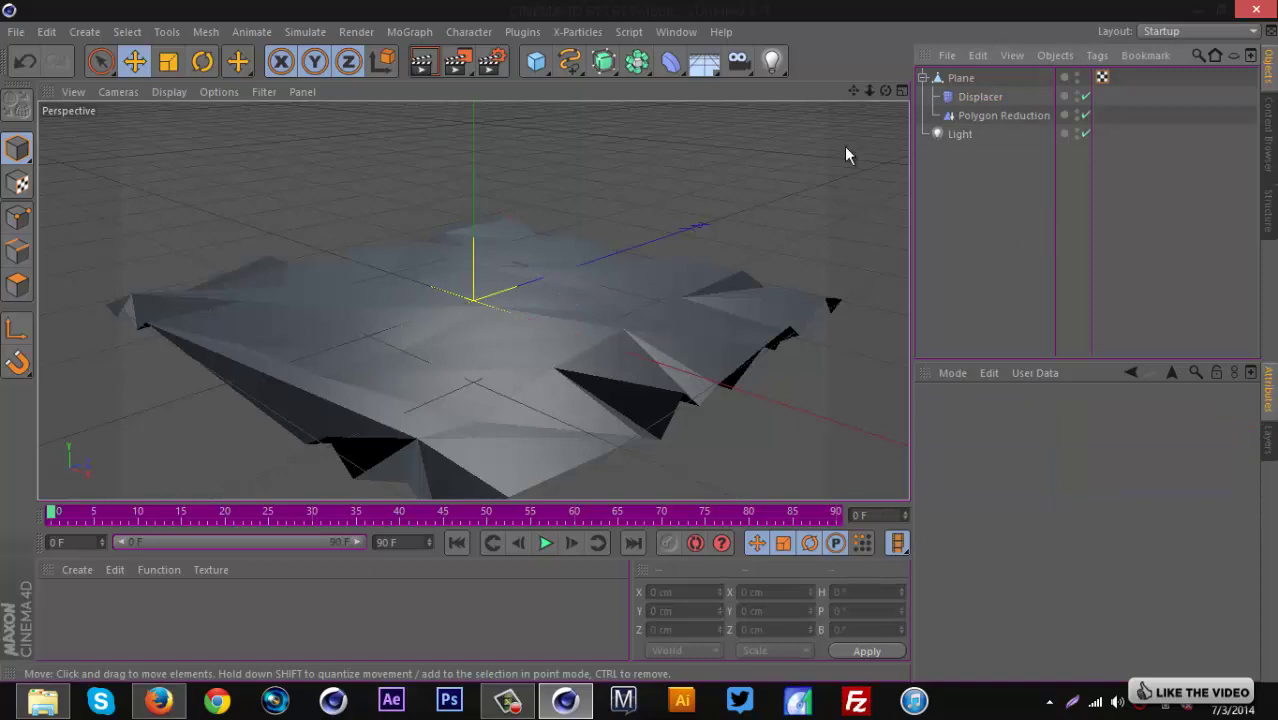
pyautogui.click(421, 61)
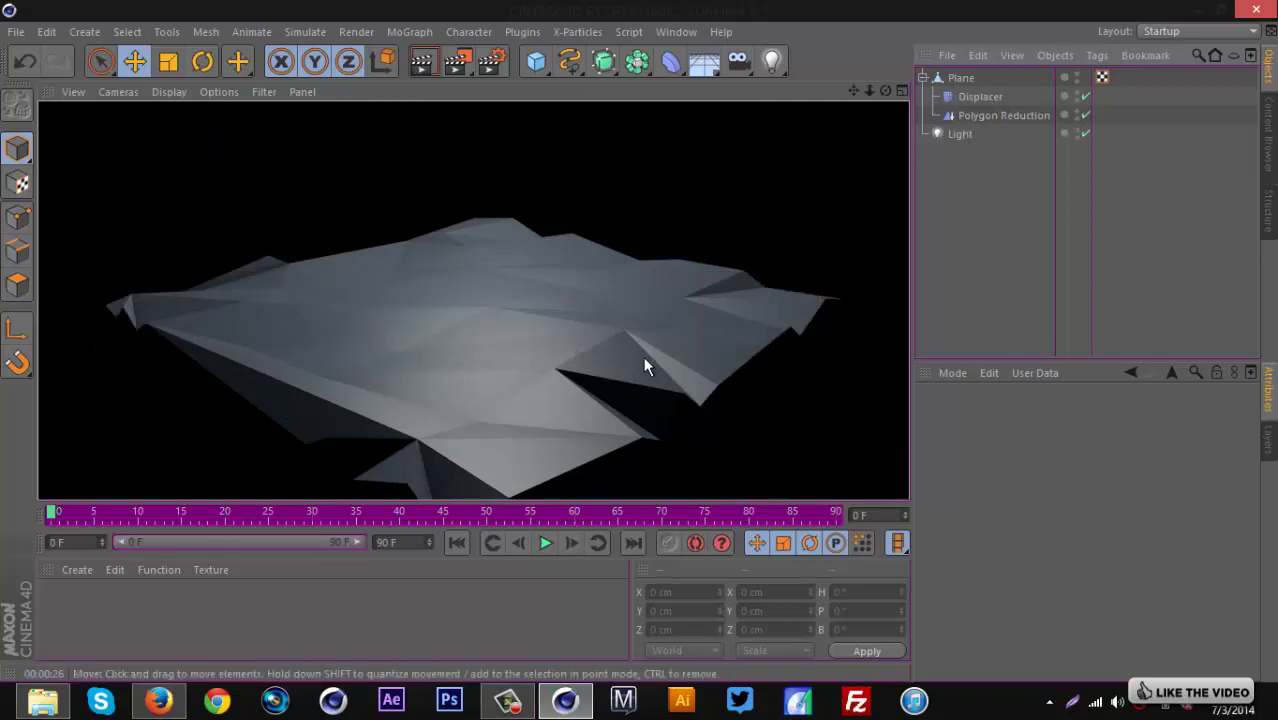
# Compare the plane's surface with the Polygon Reduction deformer disabled and enabled.
pyautogui.click(1085, 115)
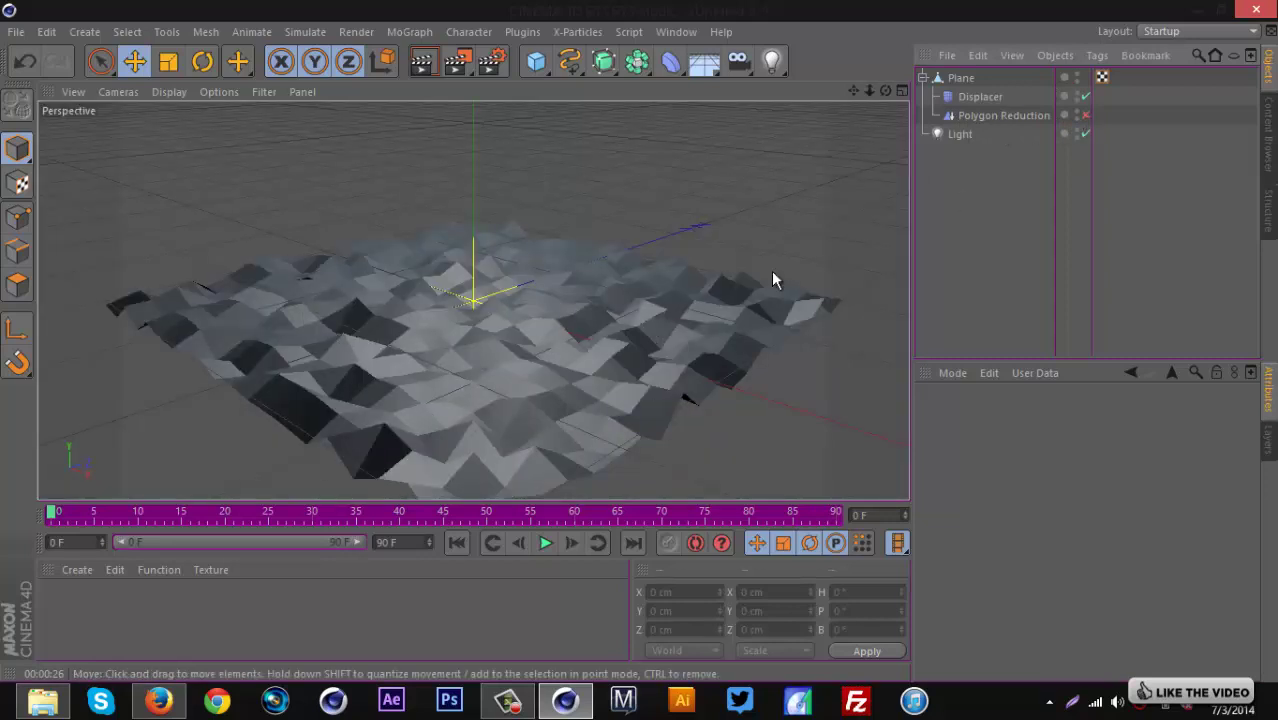
pyautogui.click(1085, 115)
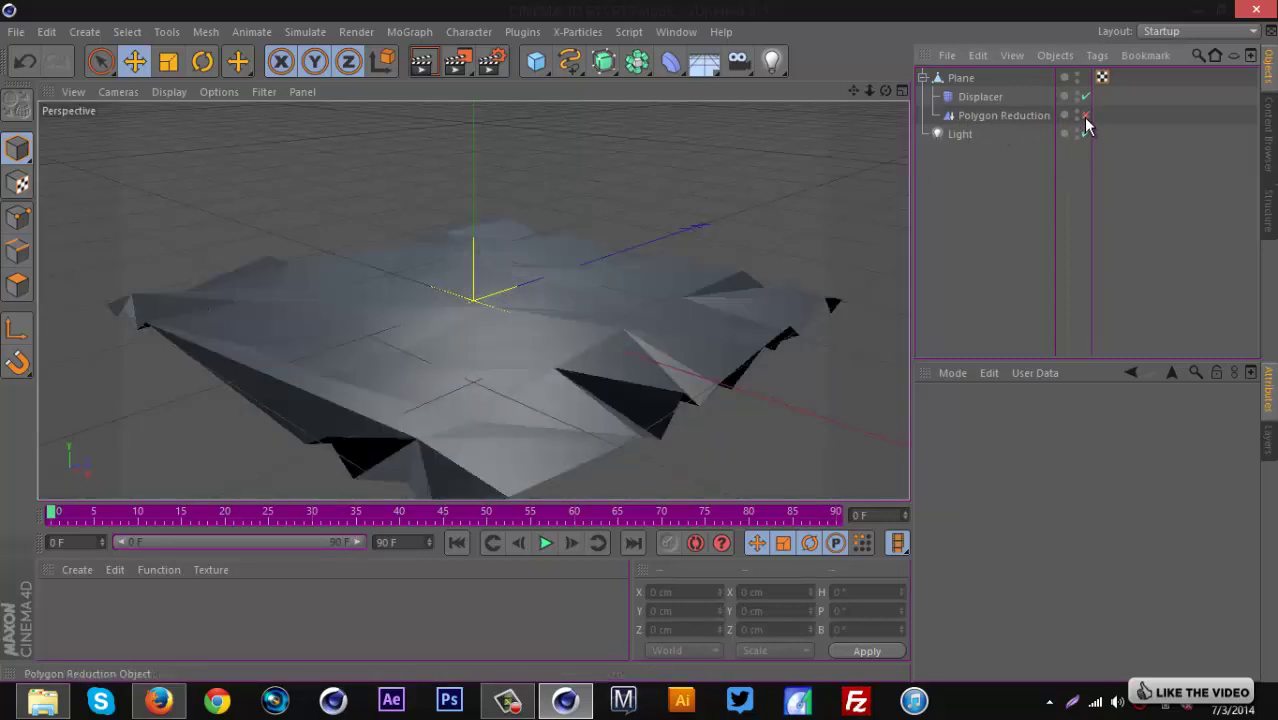
pyautogui.click(1085, 115)
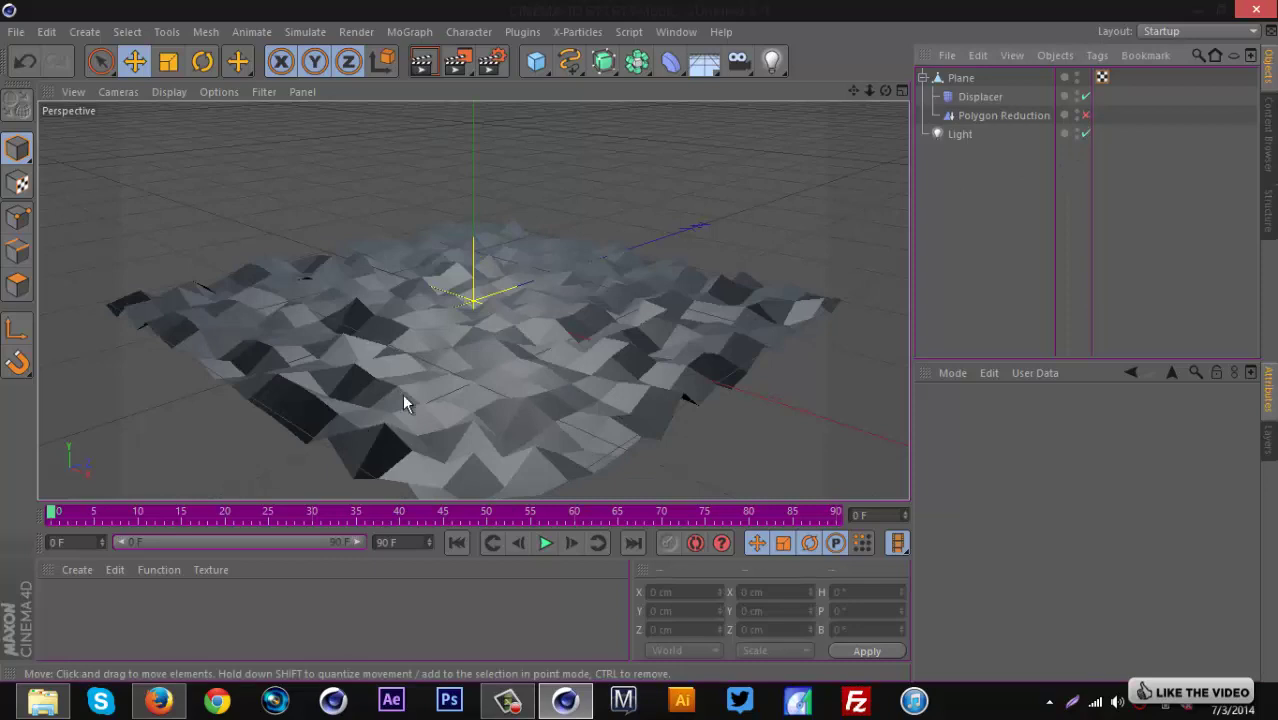
pyautogui.click(1085, 115)
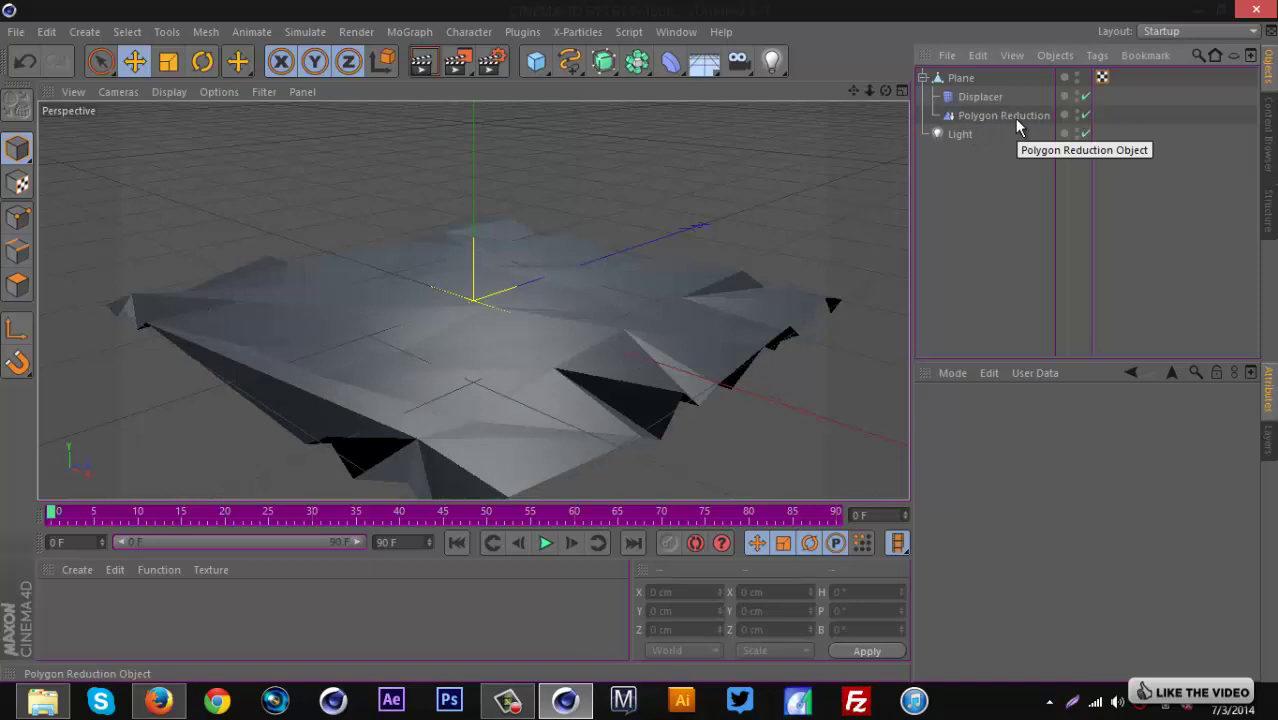
# Empty the scene by deleting the plane with its deformers and the light, and switch the viewport to the Isometric camera.
pyautogui.click(962, 79)
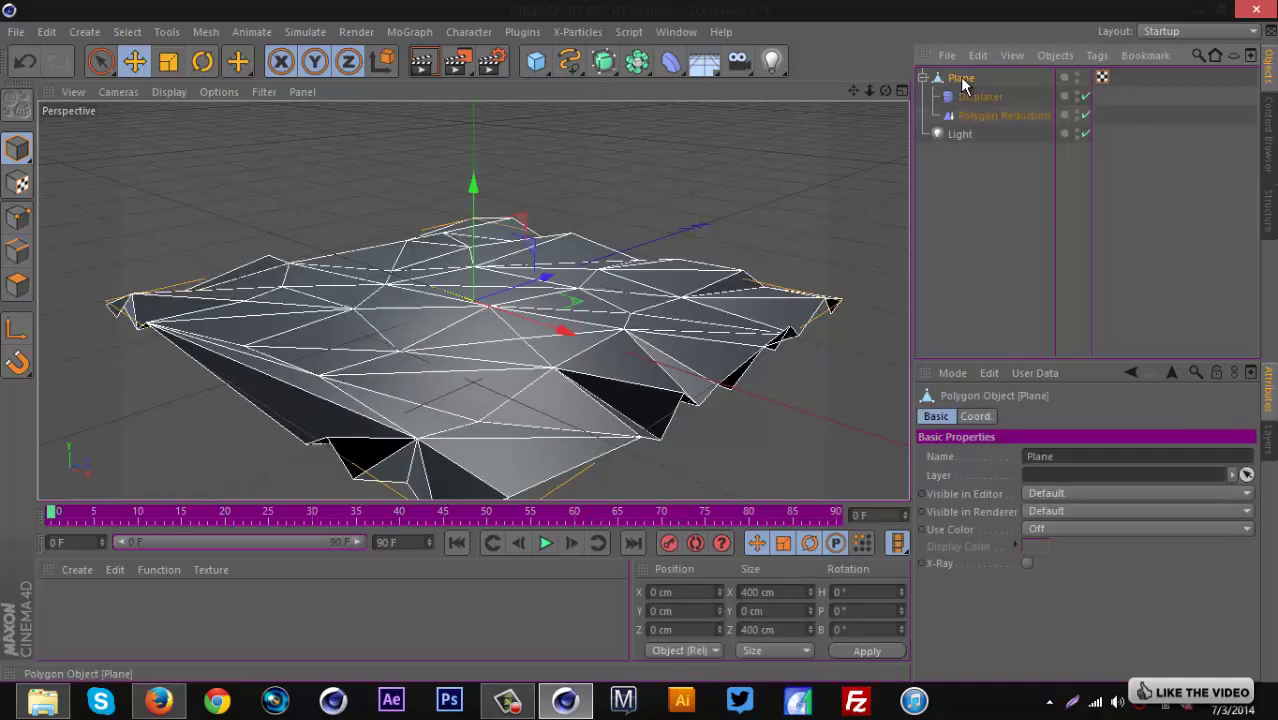
pyautogui.press('Delete')
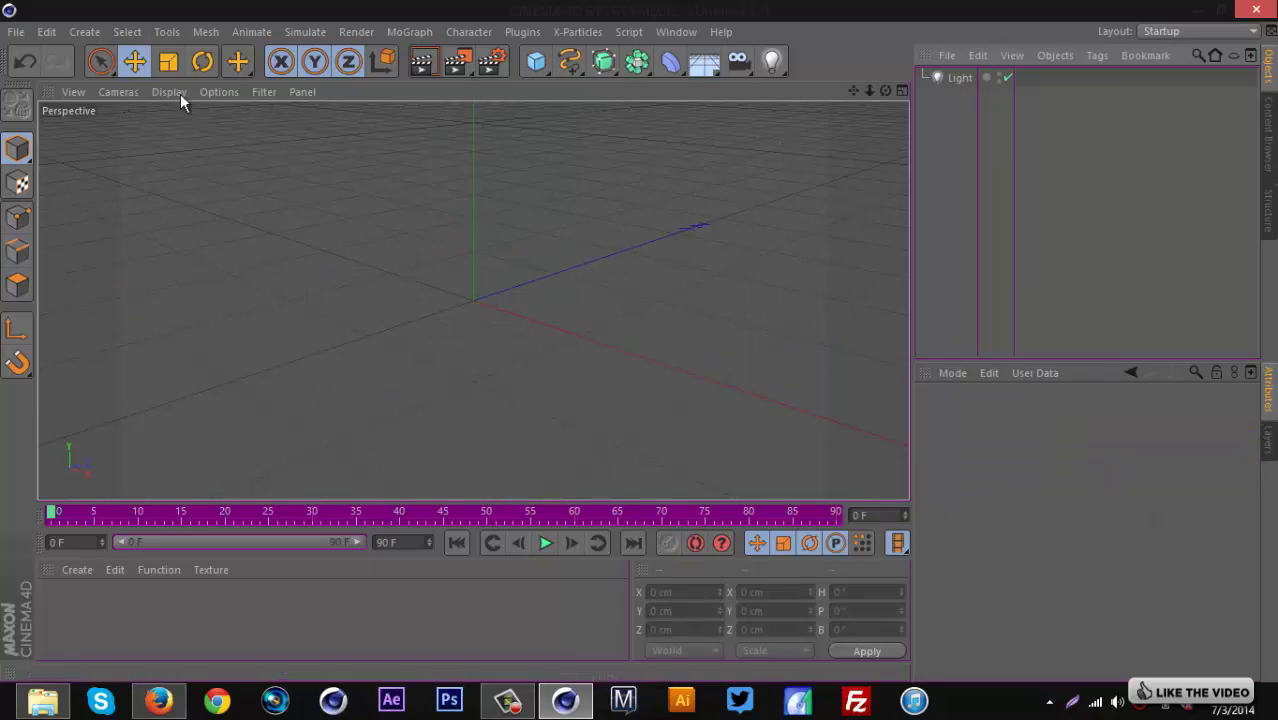
pyautogui.click(118, 92)
pyautogui.moveTo(228, 366)
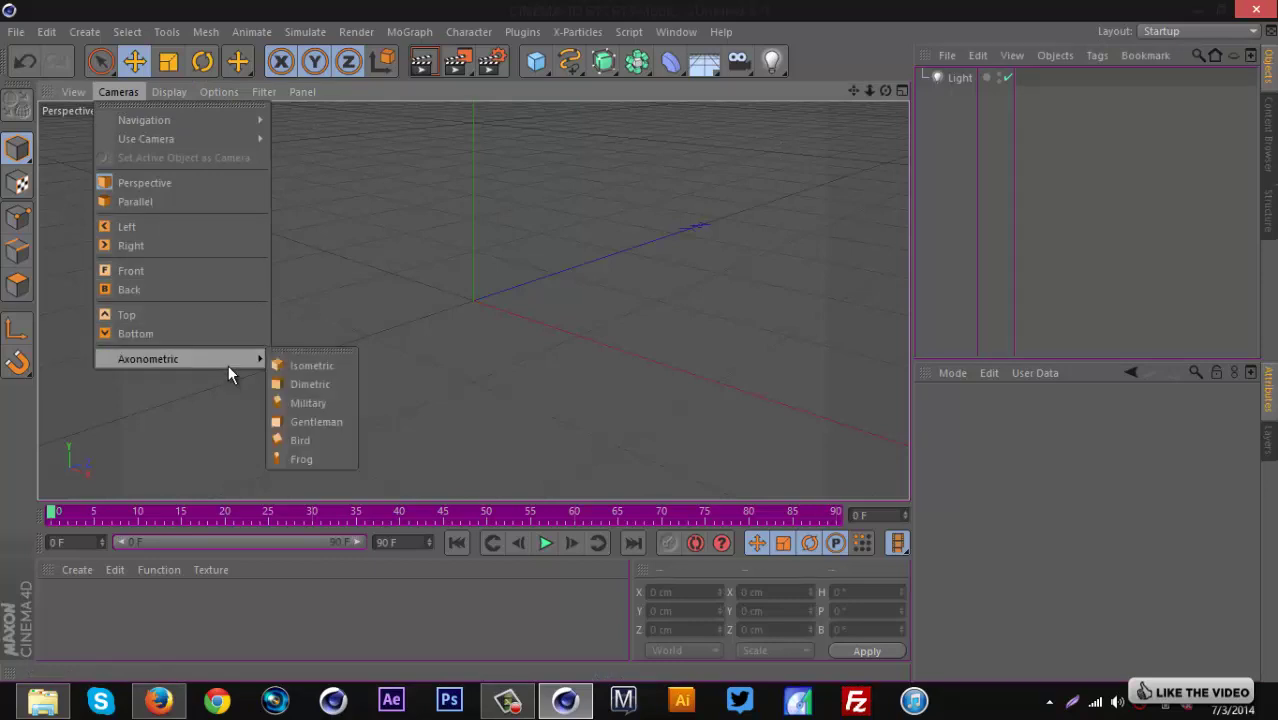
pyautogui.click(311, 366)
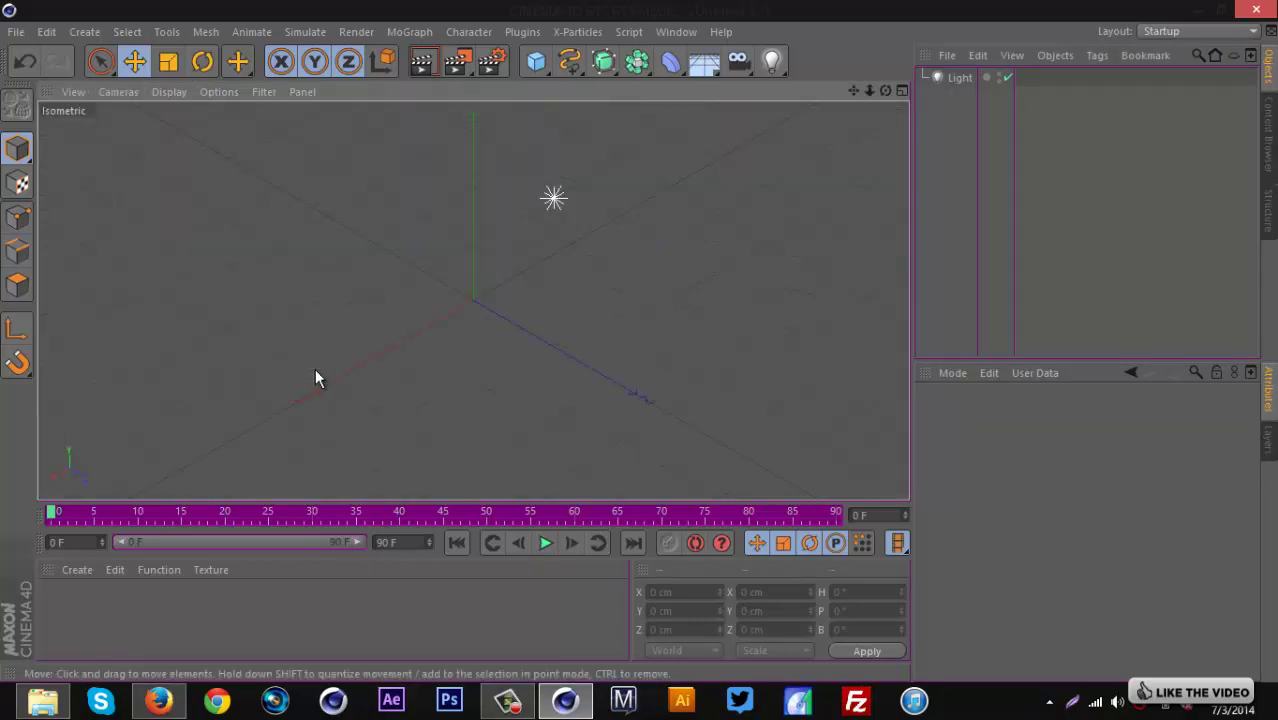
pyautogui.click(962, 80)
pyautogui.press('Delete')
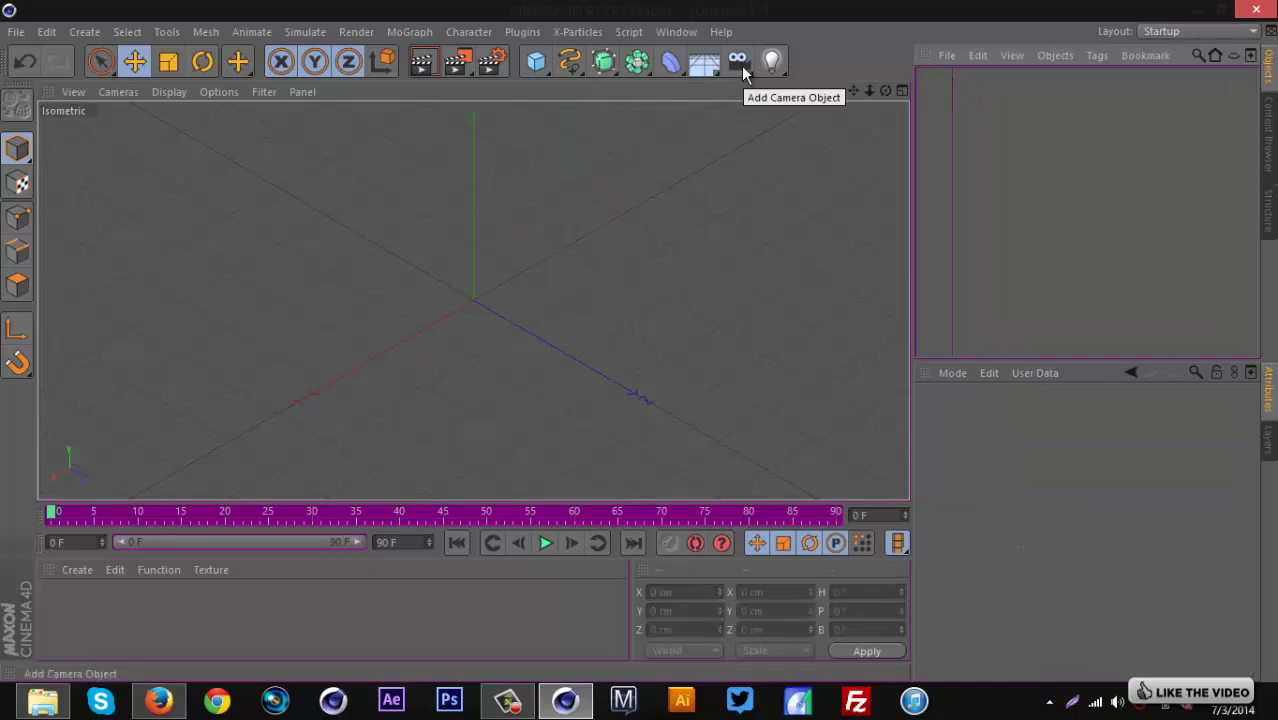
# Add a camera to the isometric scene and attach a Protection tag to it.
pyautogui.moveTo(742, 70); pyautogui.dragTo(794, 81)
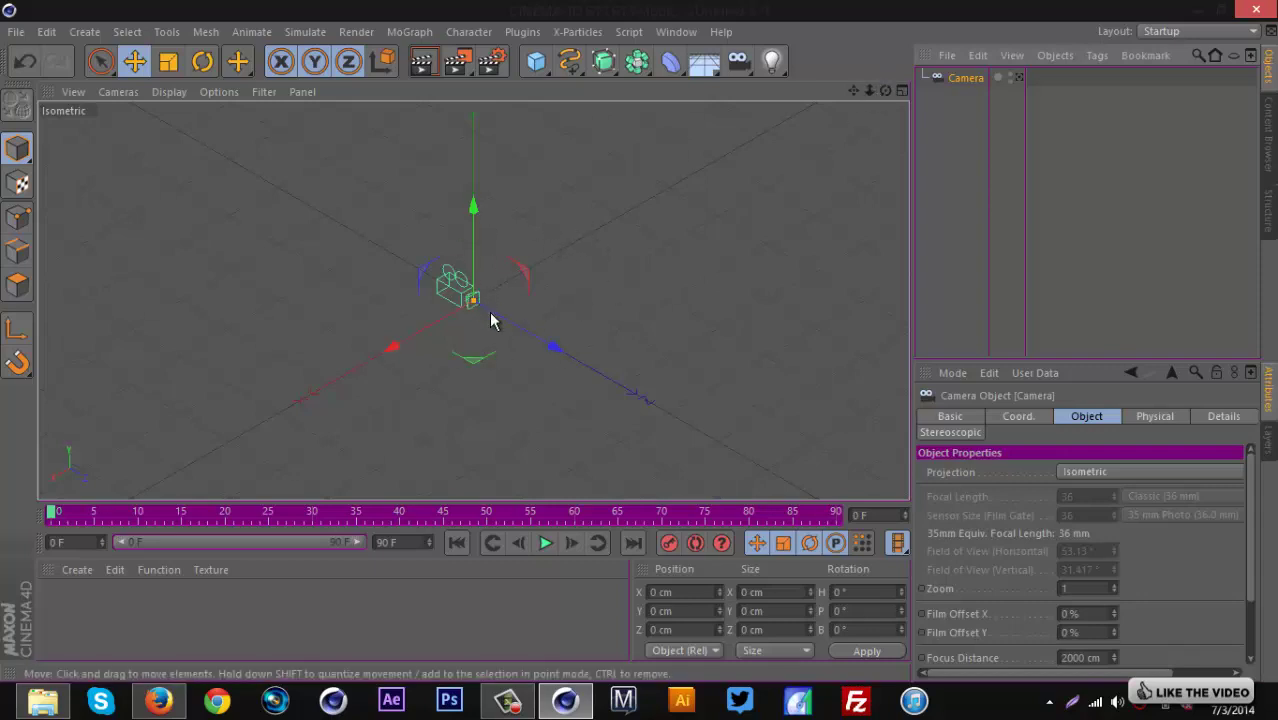
pyautogui.rightClick(966, 79)
pyautogui.moveTo(1018, 38)
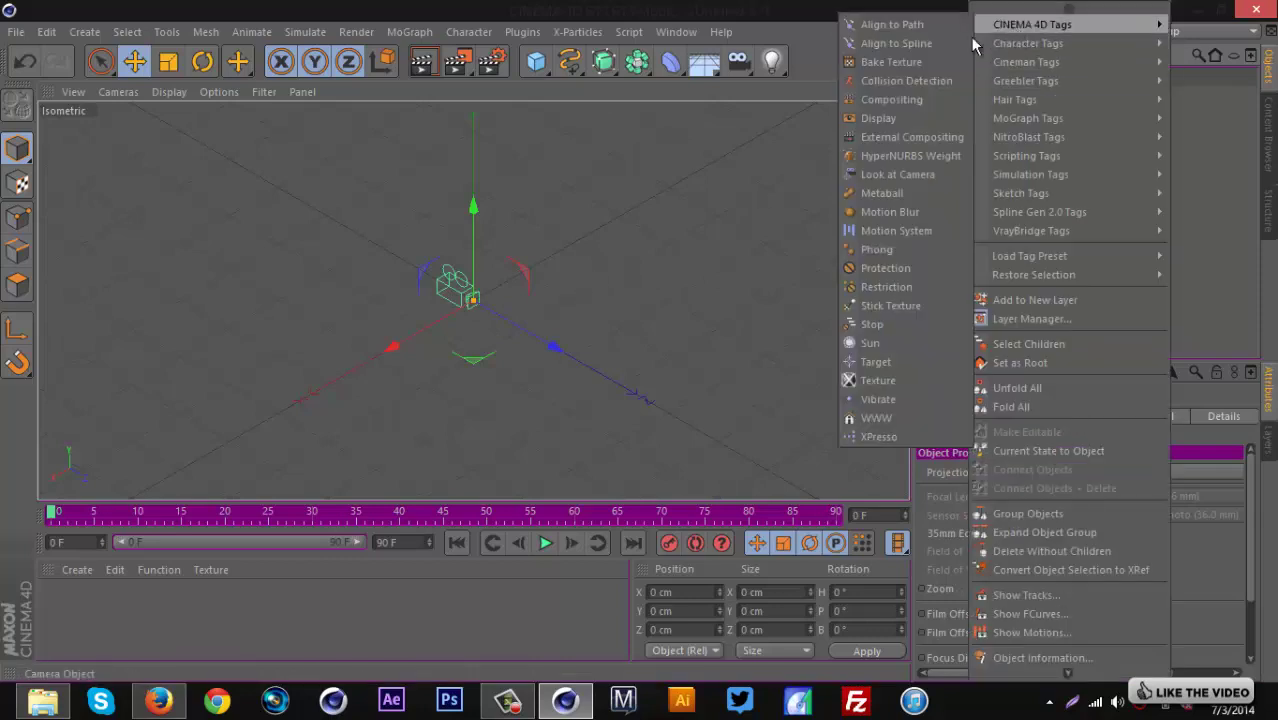
pyautogui.click(907, 271)
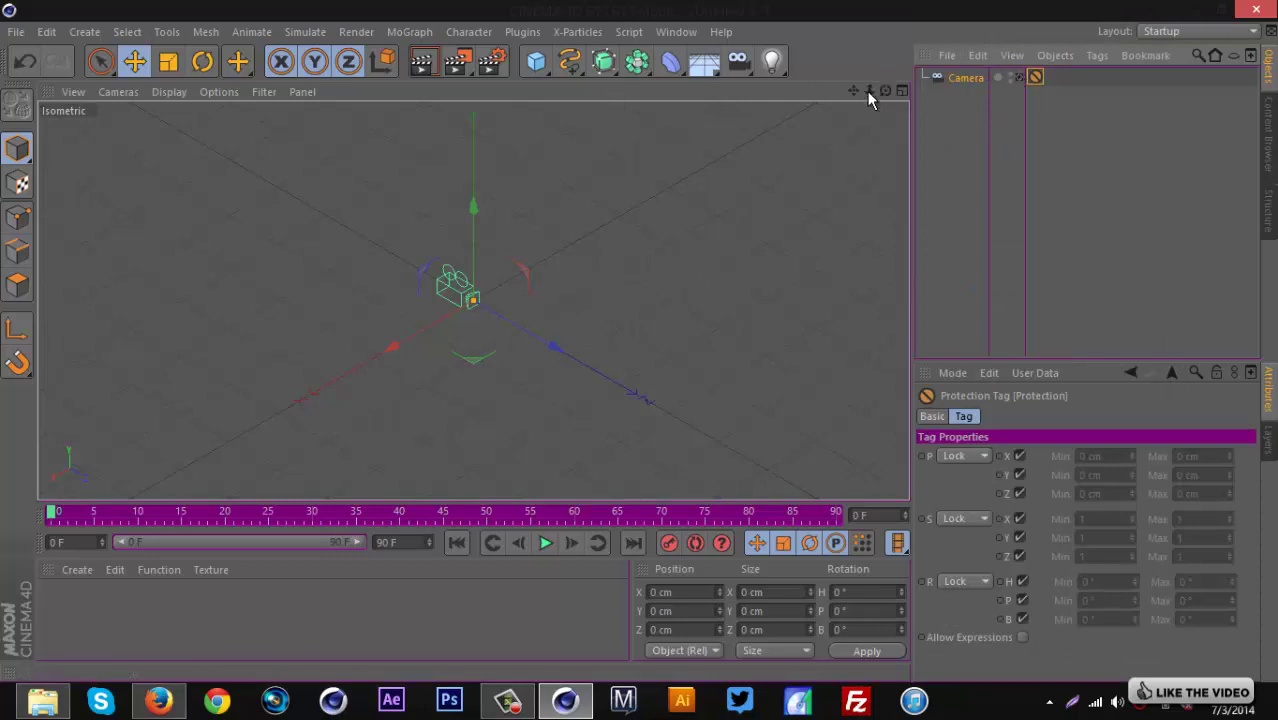
# Look through the protected camera and try to zoom its view.
pyautogui.moveTo(867, 91)
pyautogui.mouseDown()
pyautogui.moveTo(639, 340)
pyautogui.moveTo(867, 91)
pyautogui.mouseUp()
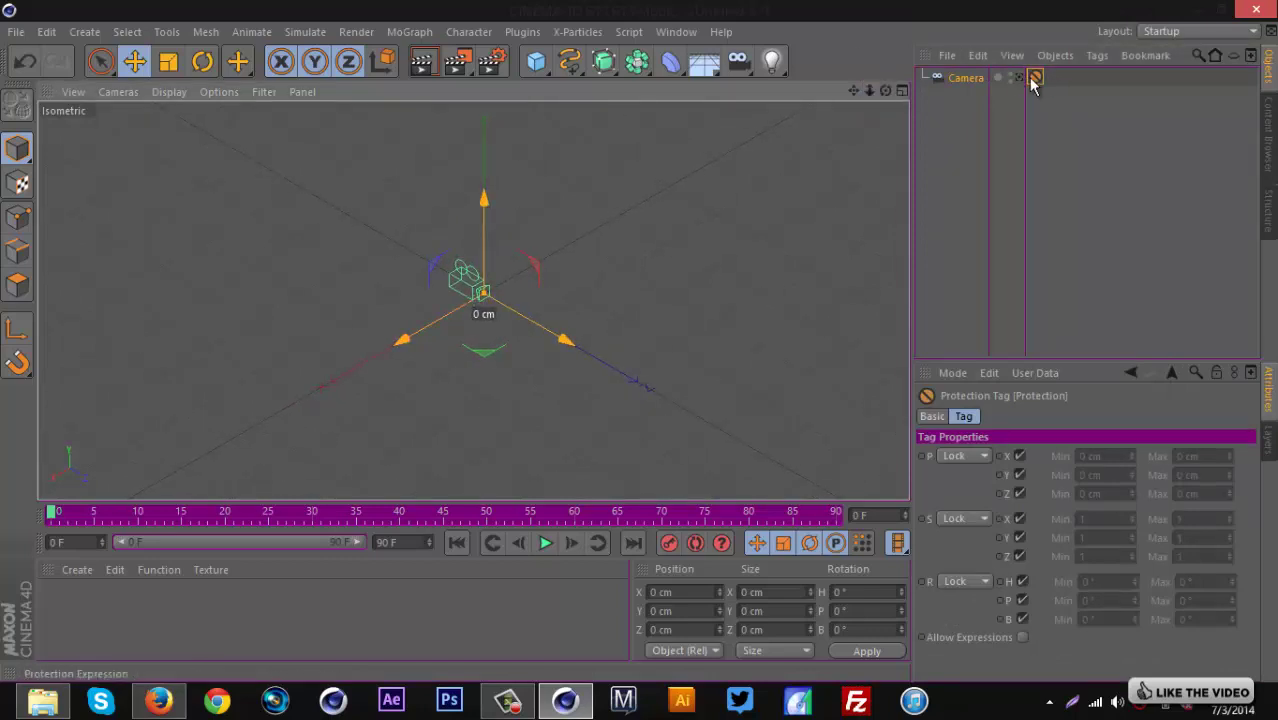
pyautogui.click(1019, 77)
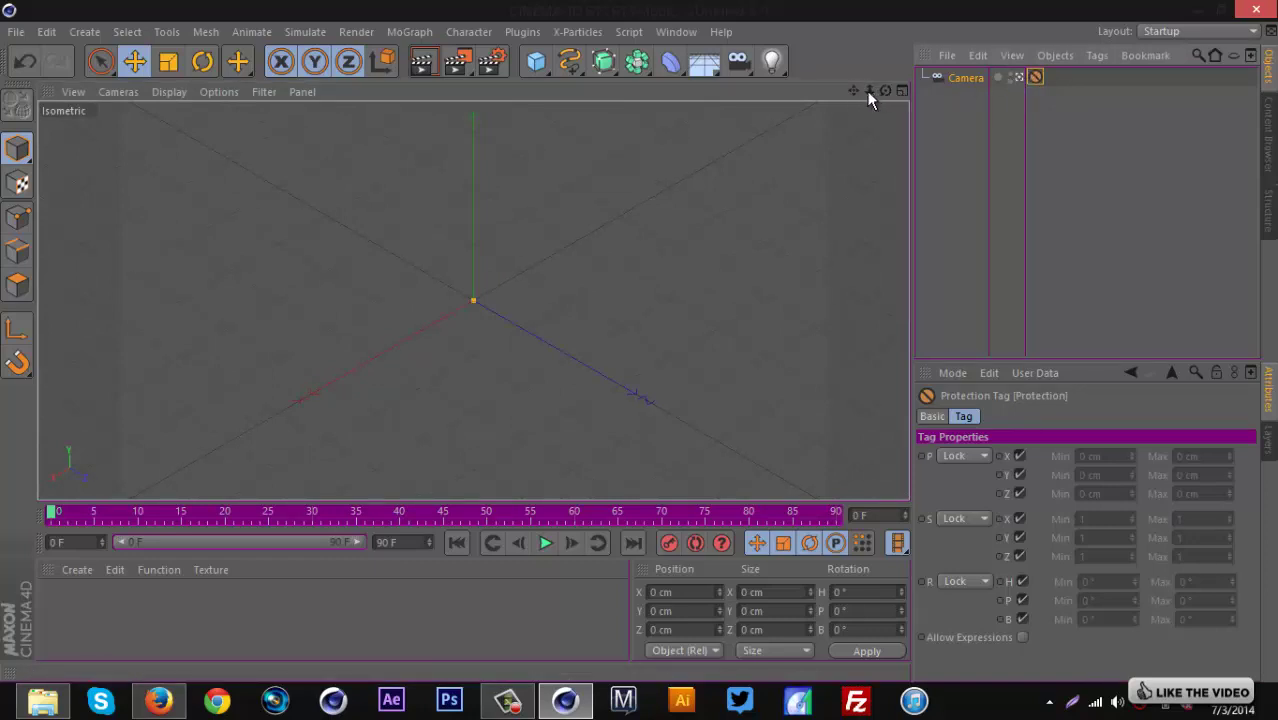
pyautogui.moveTo(867, 91); pyautogui.dragTo(617, 352)
pyautogui.moveTo(490, 367); pyautogui.dragTo(492, 364)
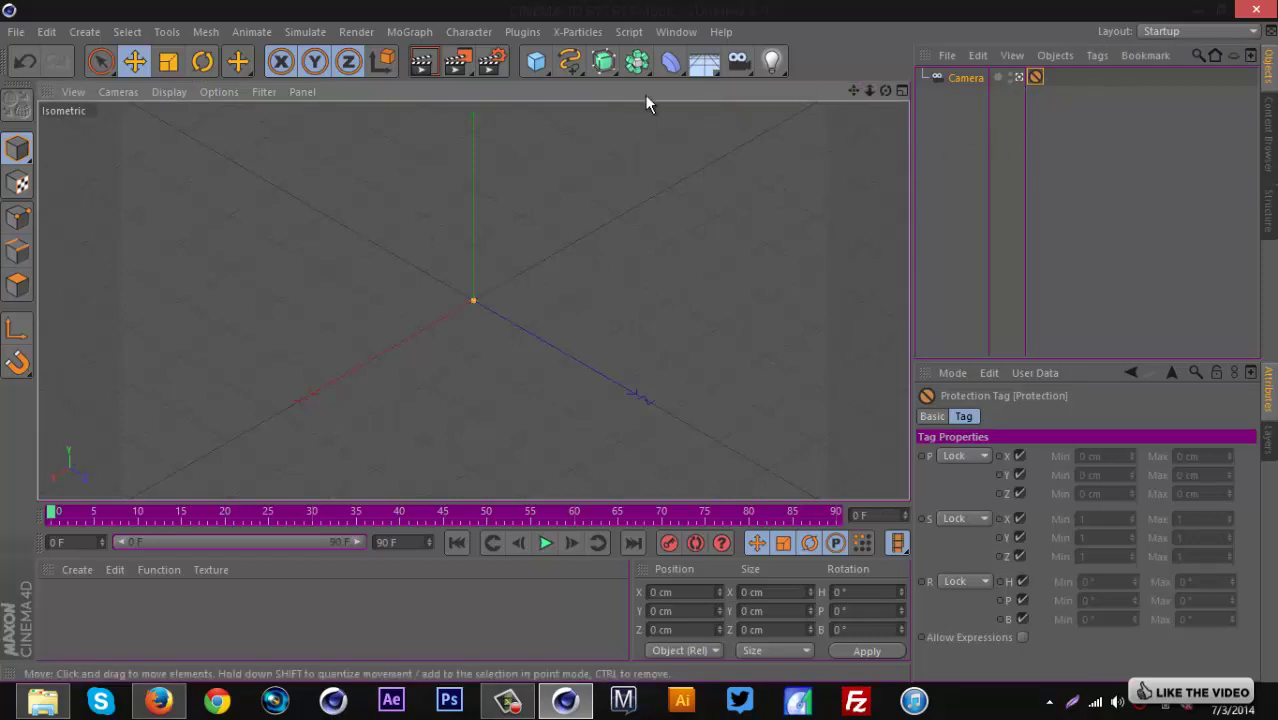
# Add a second camera without a Protection tag, and test zooming while looking through it and through the default view.
pyautogui.moveTo(745, 60); pyautogui.dragTo(807, 84)
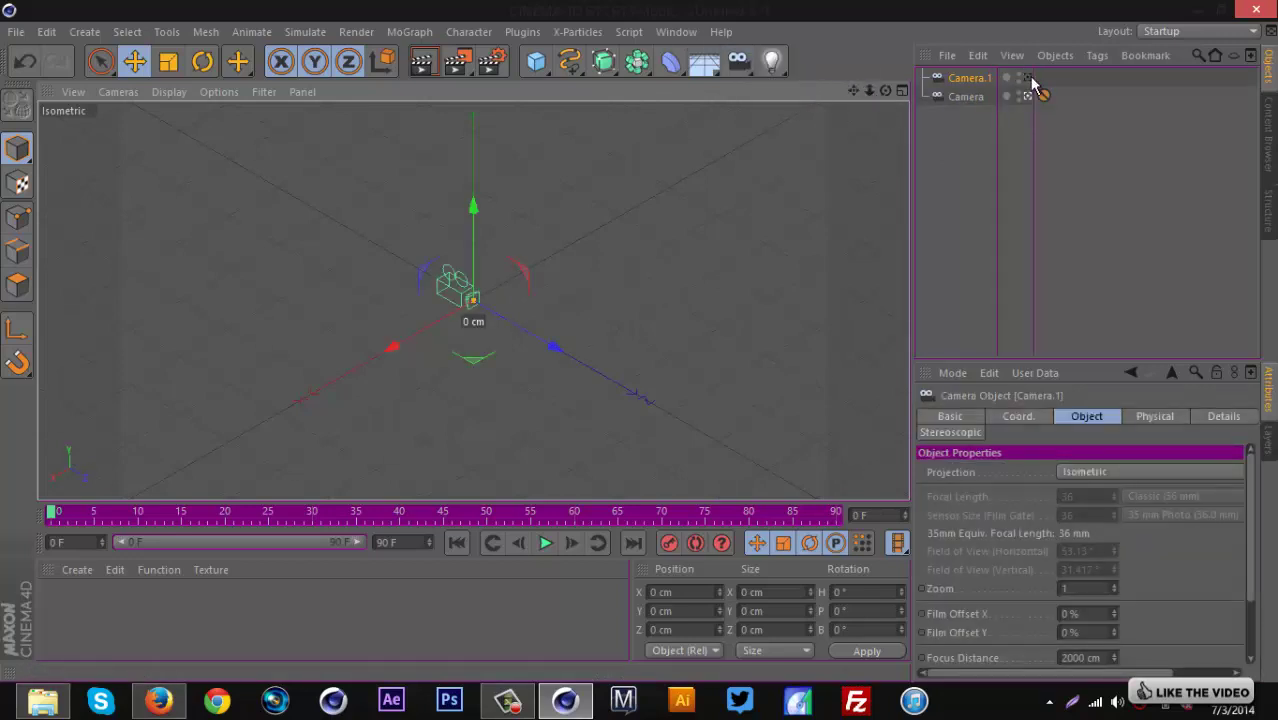
pyautogui.click(1027, 78)
pyautogui.moveTo(869, 91); pyautogui.dragTo(648, 342)
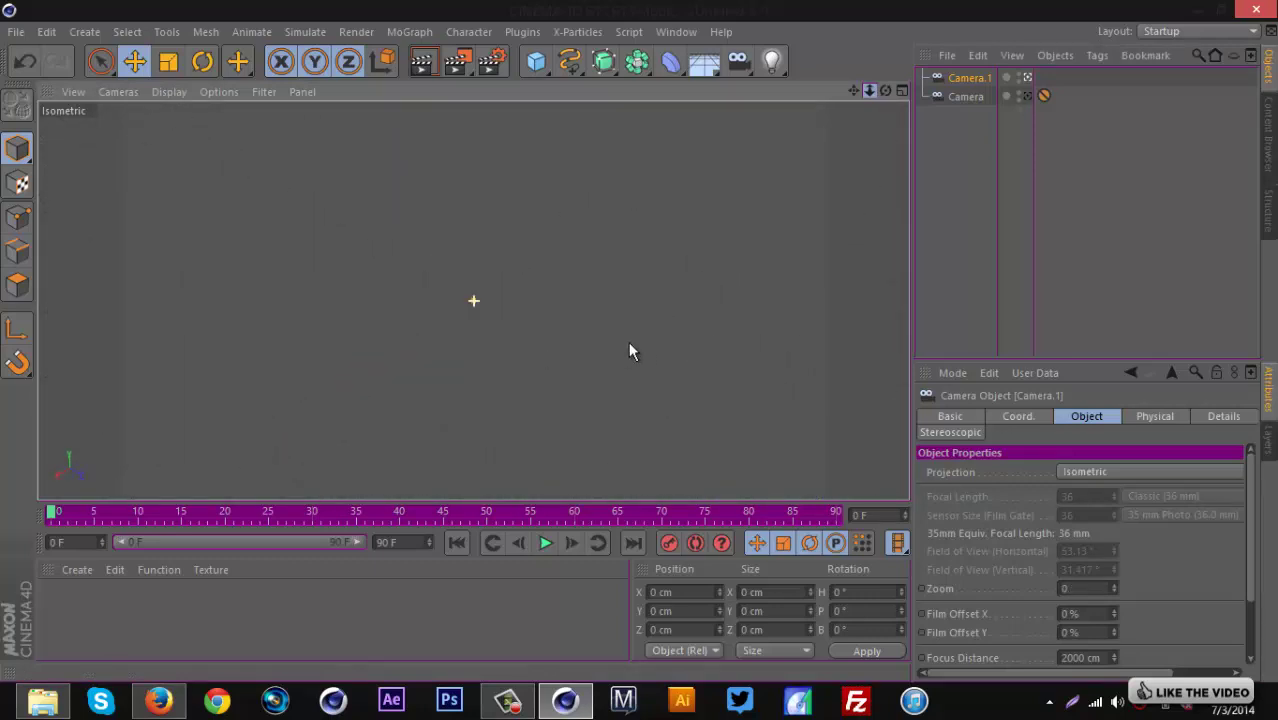
pyautogui.click(1045, 135)
pyautogui.moveTo(869, 91); pyautogui.dragTo(643, 349)
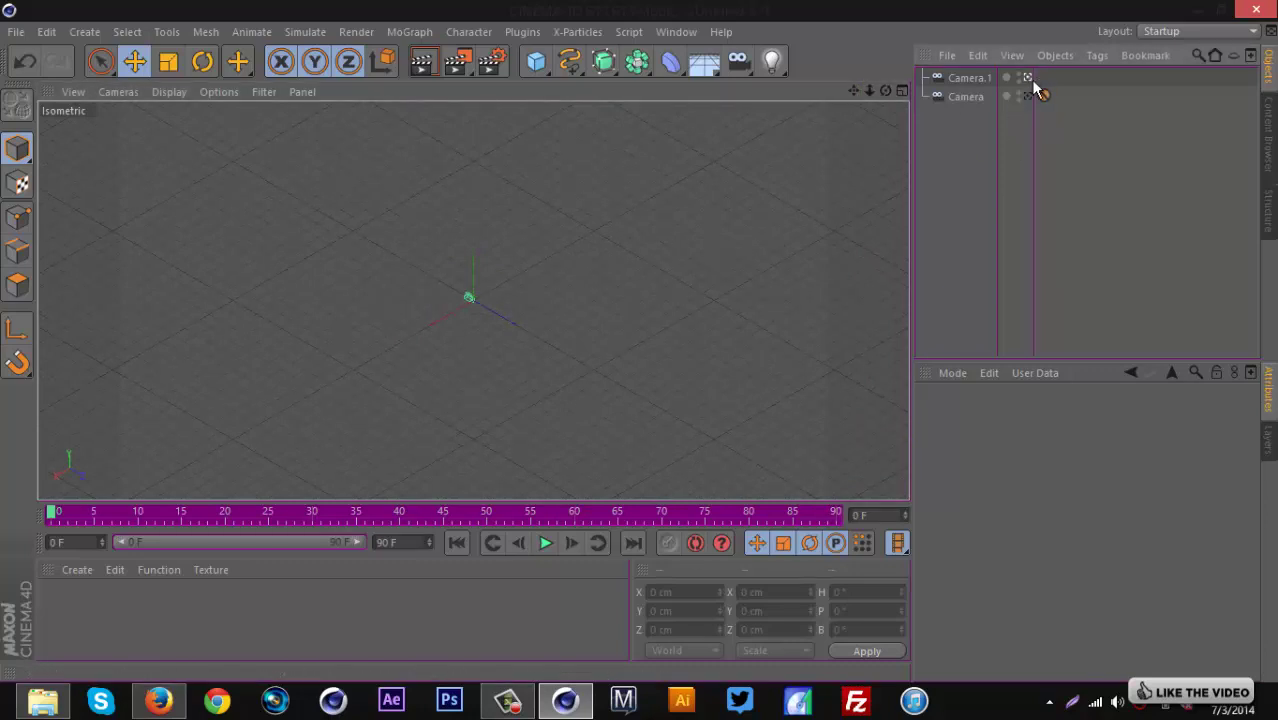
pyautogui.moveTo(1037, 90); pyautogui.dragTo(1039, 94)
pyautogui.moveTo(869, 91); pyautogui.dragTo(648, 346)
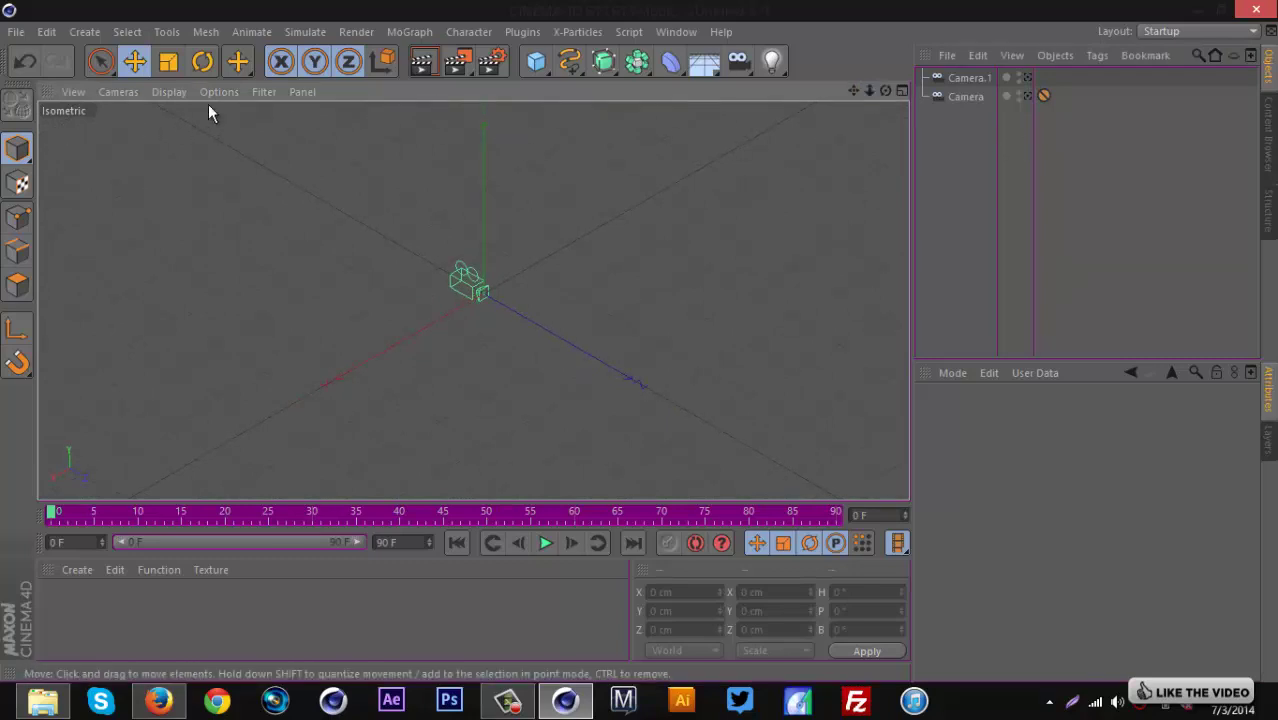
# Switch the viewport's default camera from Isometric to Perspective and test orbiting around the scene.
pyautogui.click(118, 91)
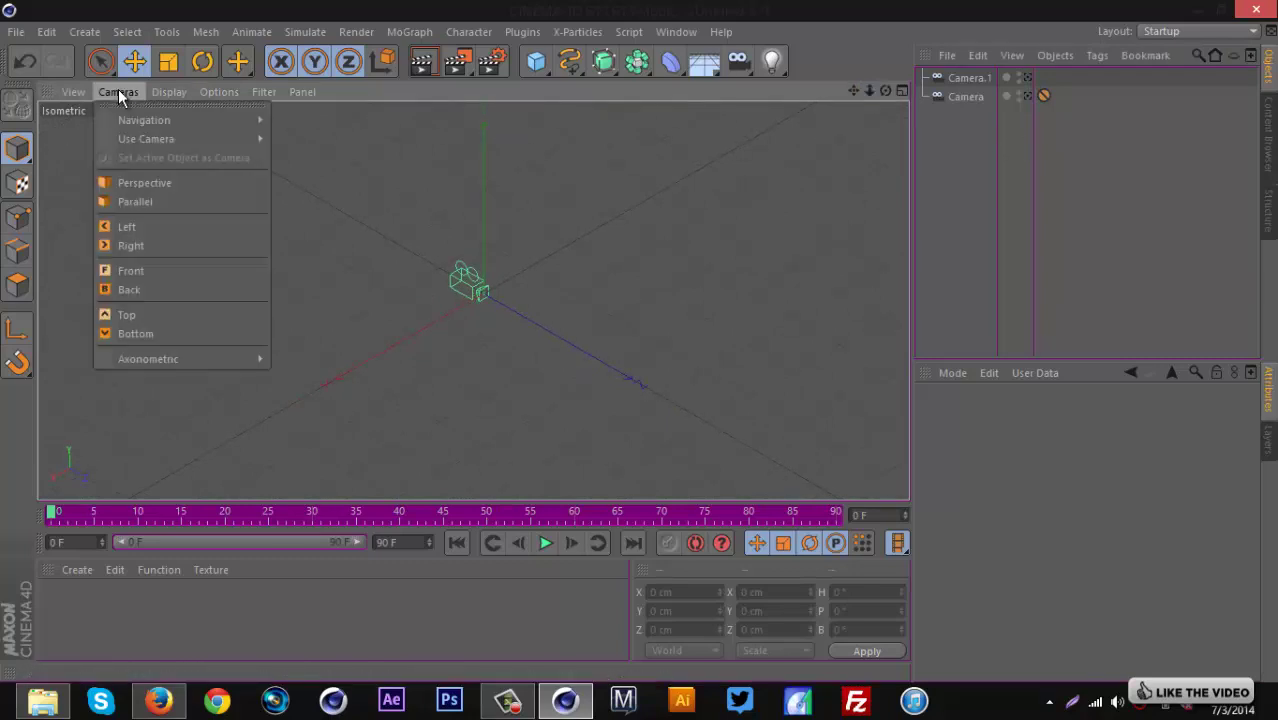
pyautogui.click(132, 182)
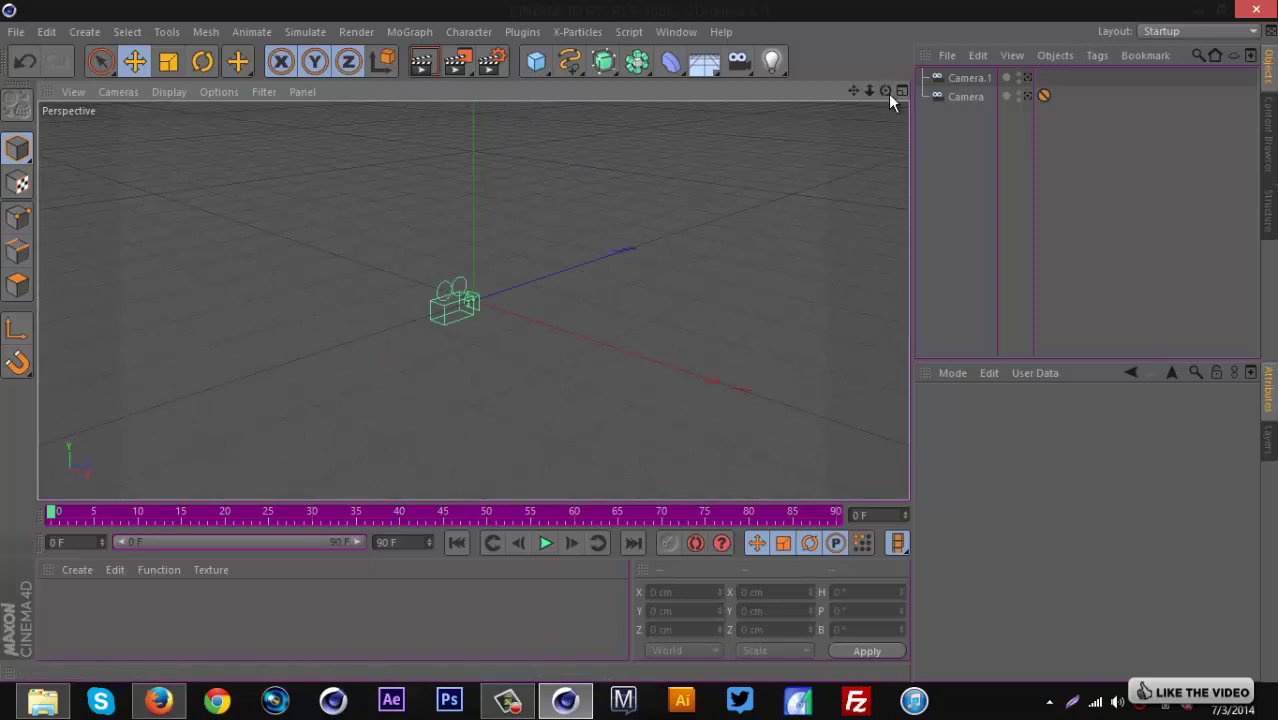
pyautogui.moveTo(886, 91); pyautogui.dragTo(650, 340)
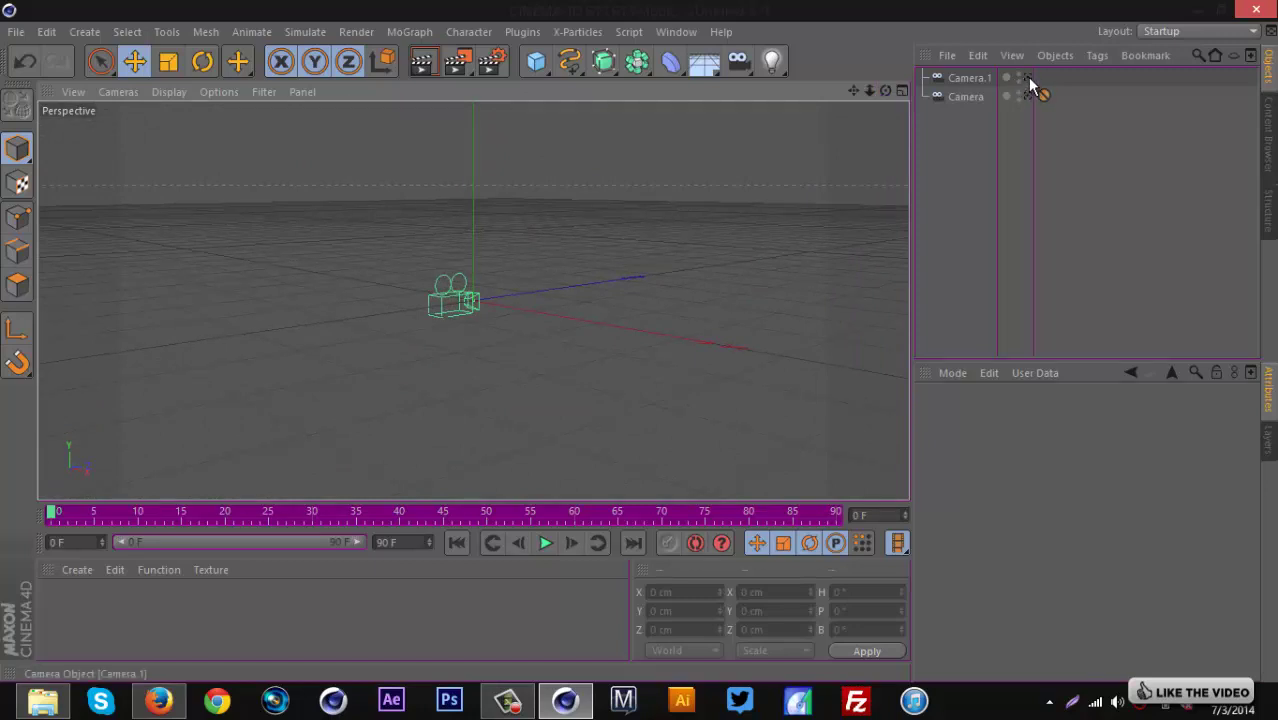
# Compare navigation through the unprotected camera, the protected camera and the free perspective view, ending in the perspective view.
pyautogui.click(1027, 77)
pyautogui.moveTo(869, 88)
pyautogui.mouseDown()
pyautogui.moveTo(643, 340)
pyautogui.moveTo(866, 88)
pyautogui.mouseUp()
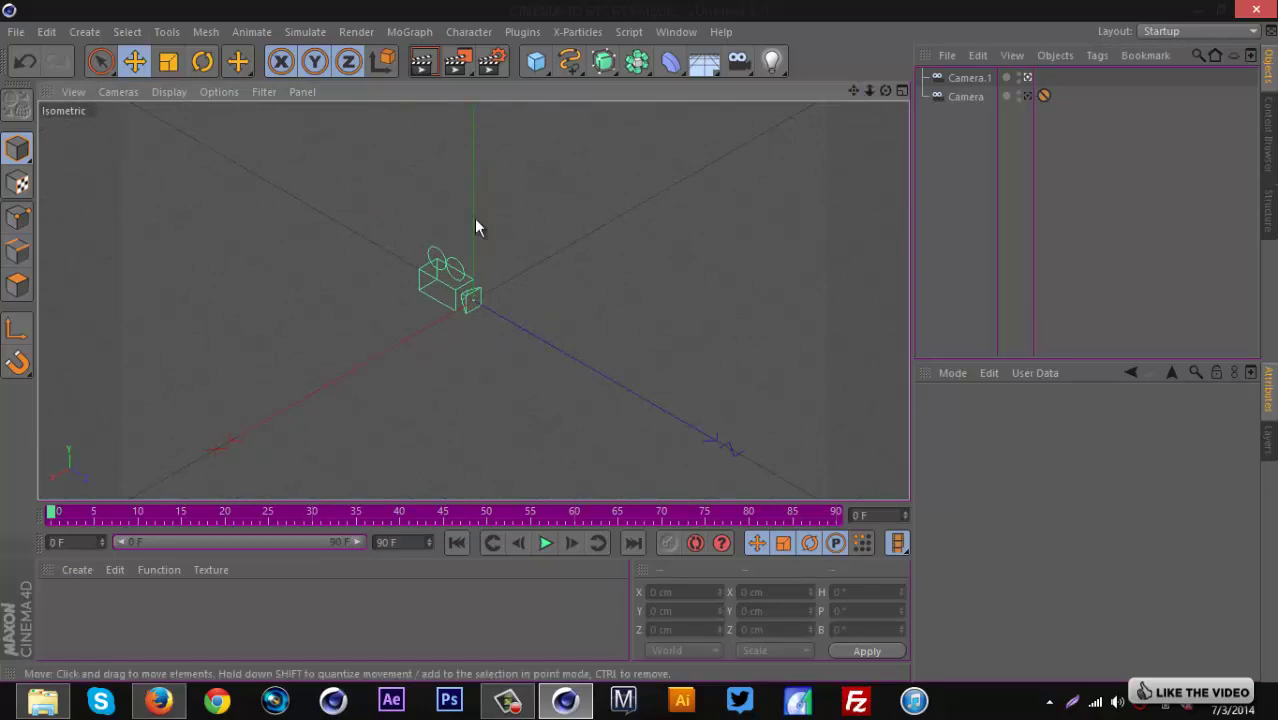
pyautogui.click(1027, 78)
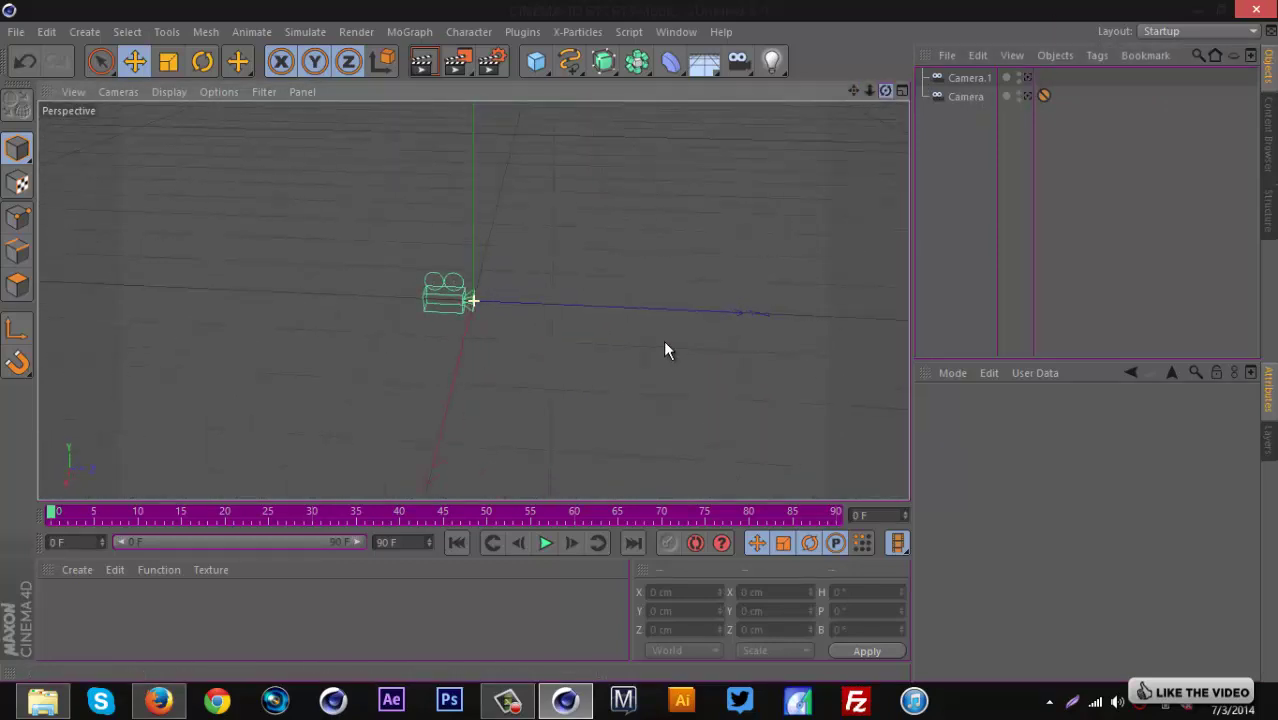
pyautogui.click(1027, 96)
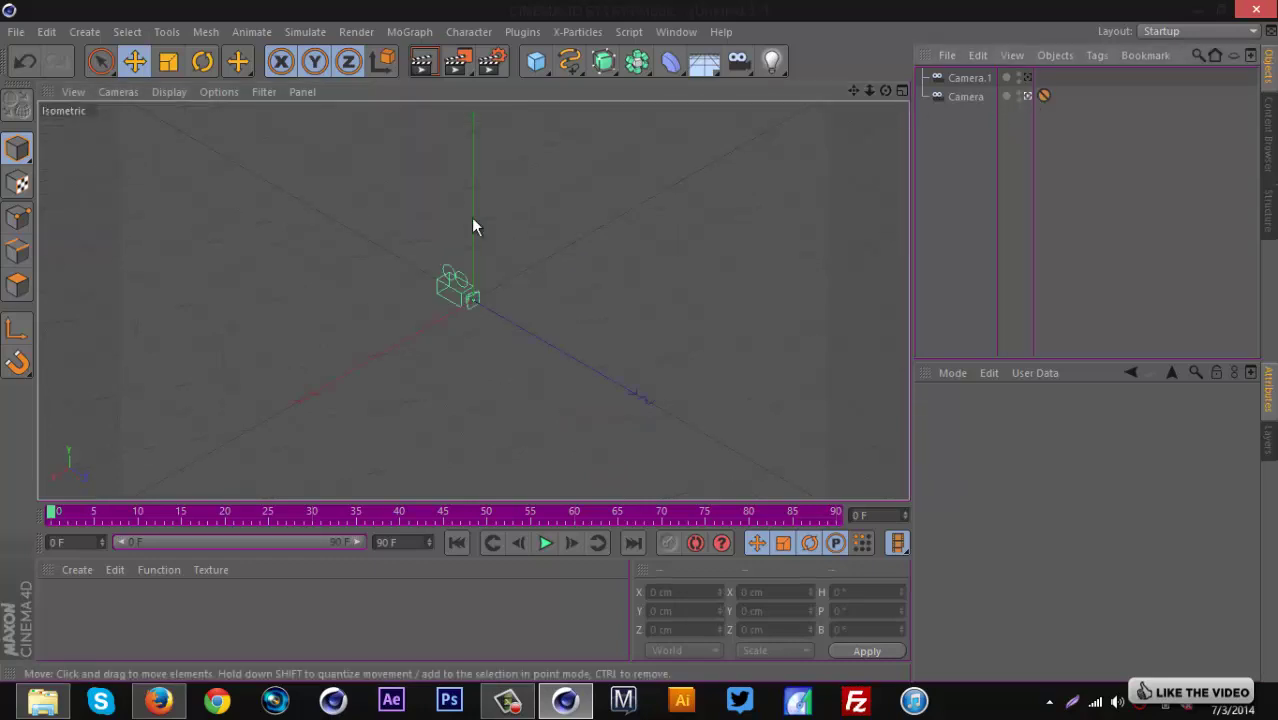
pyautogui.click(1028, 95)
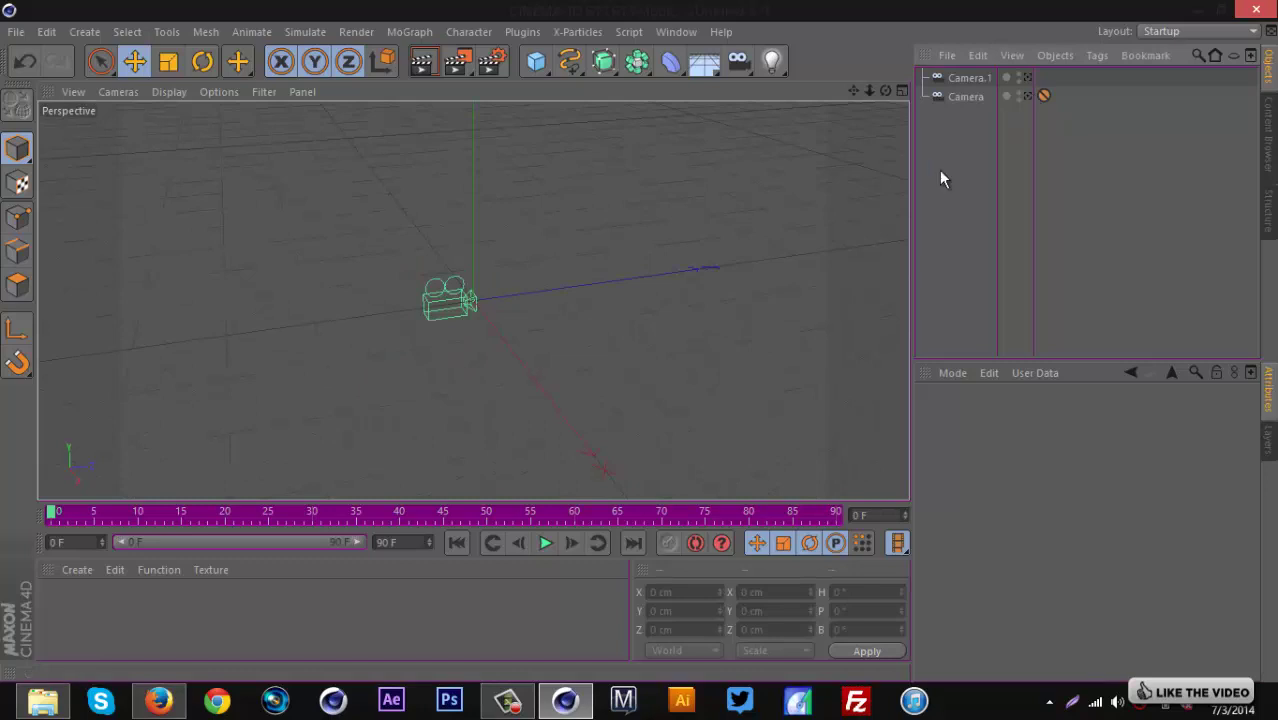
# Add a cube, stretch it to about 451 cm tall and raise it to about 108 cm in Y.
pyautogui.click(537, 62)
pyautogui.click(710, 87)
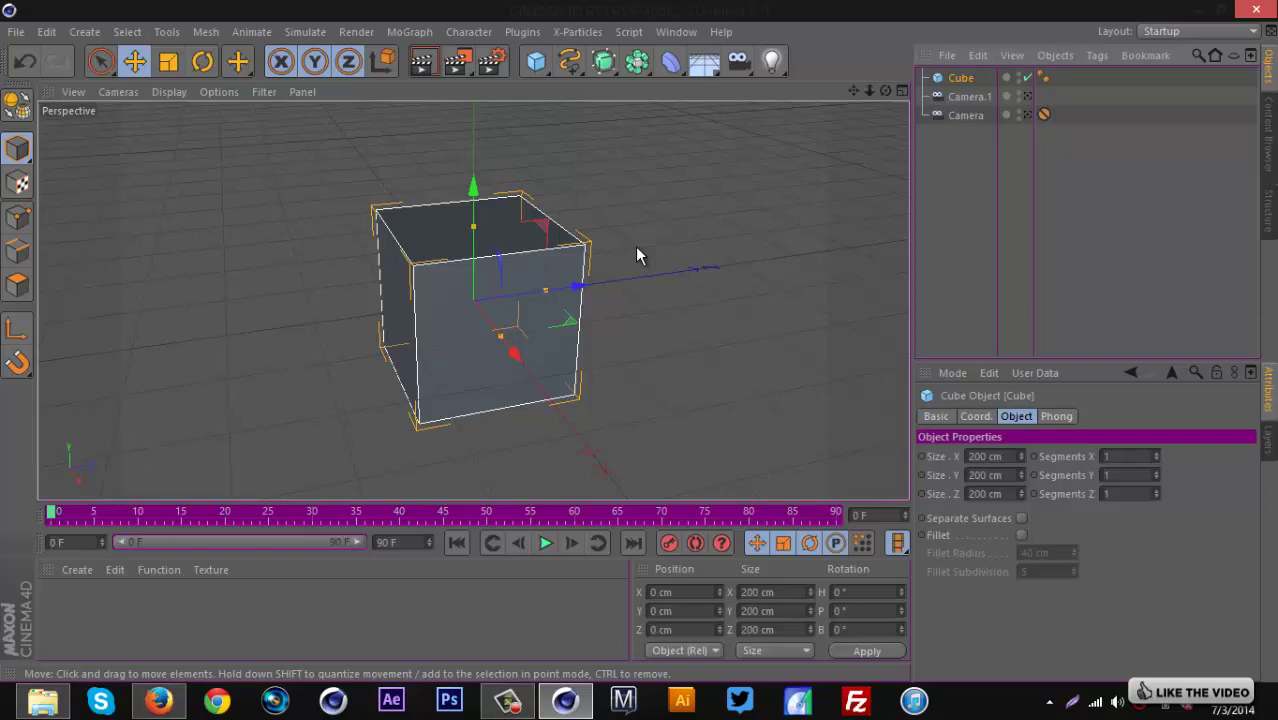
pyautogui.moveTo(473, 226); pyautogui.dragTo(473, 123)
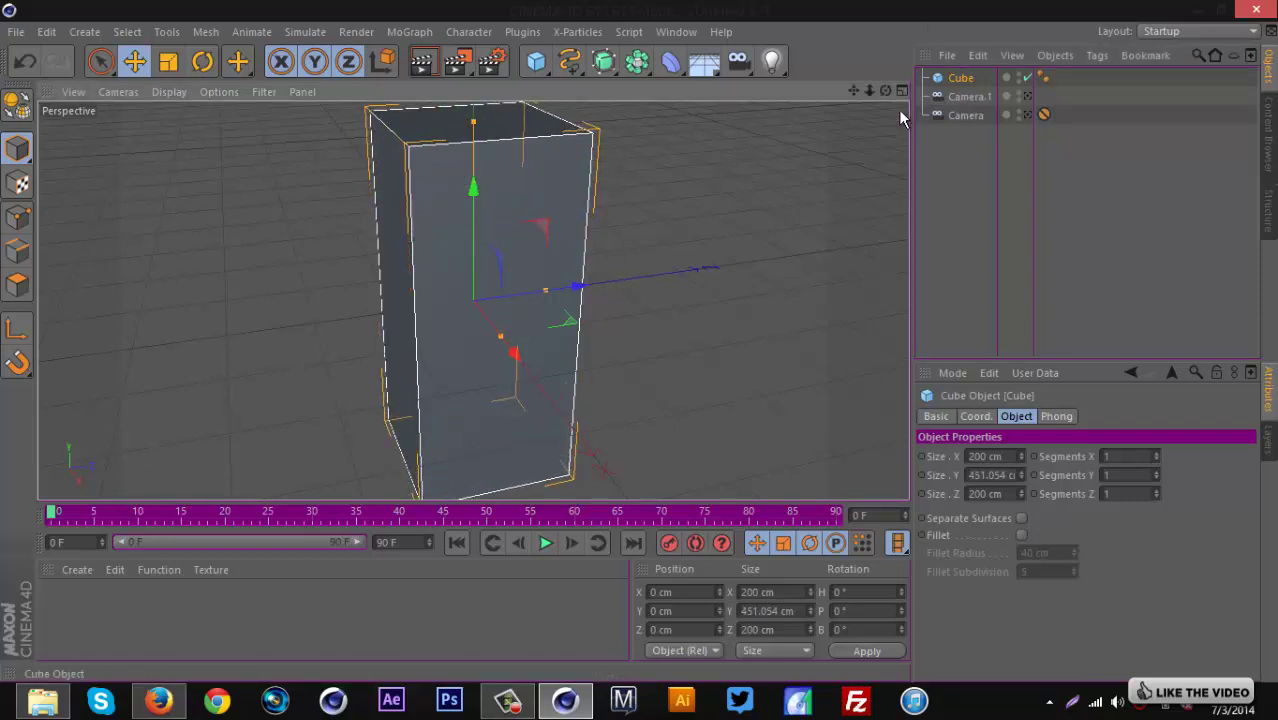
pyautogui.moveTo(474, 188); pyautogui.dragTo(638, 346)
# Look through the protected camera and lower the cube to about -6 cm in Y to fit the view.
pyautogui.click(1030, 116)
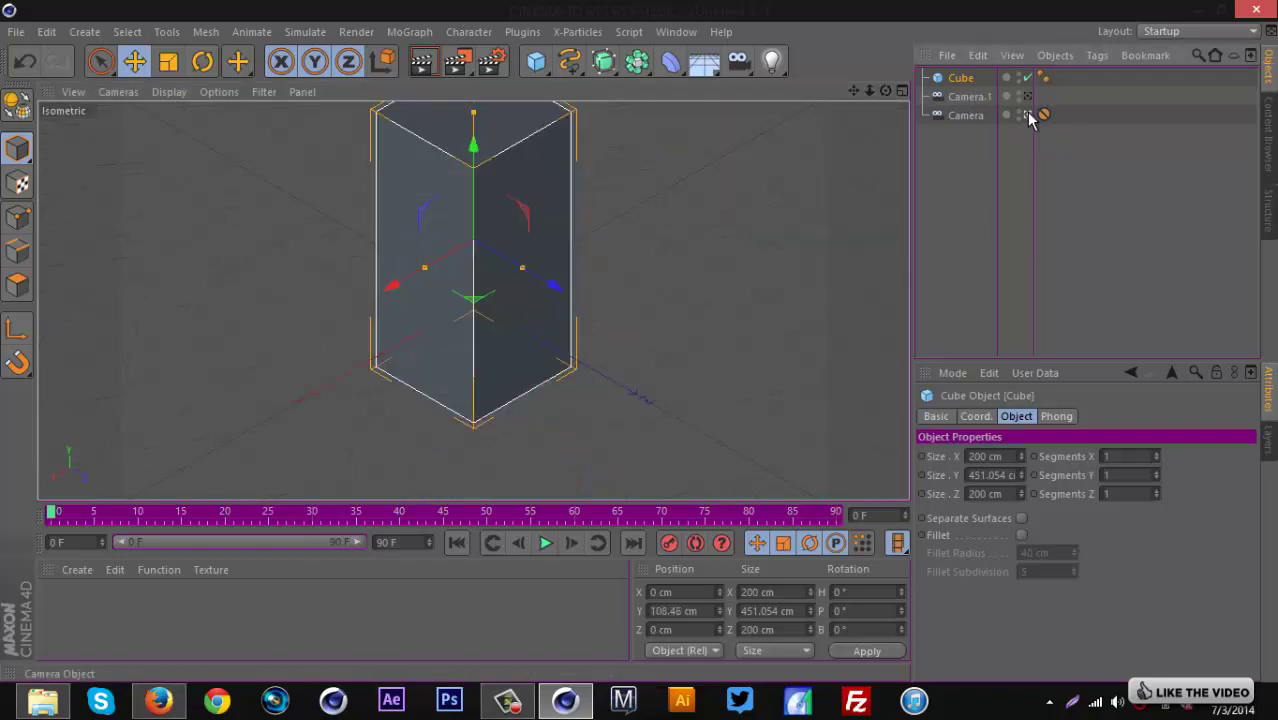
pyautogui.moveTo(476, 151); pyautogui.dragTo(474, 246)
pyautogui.click(1038, 201)
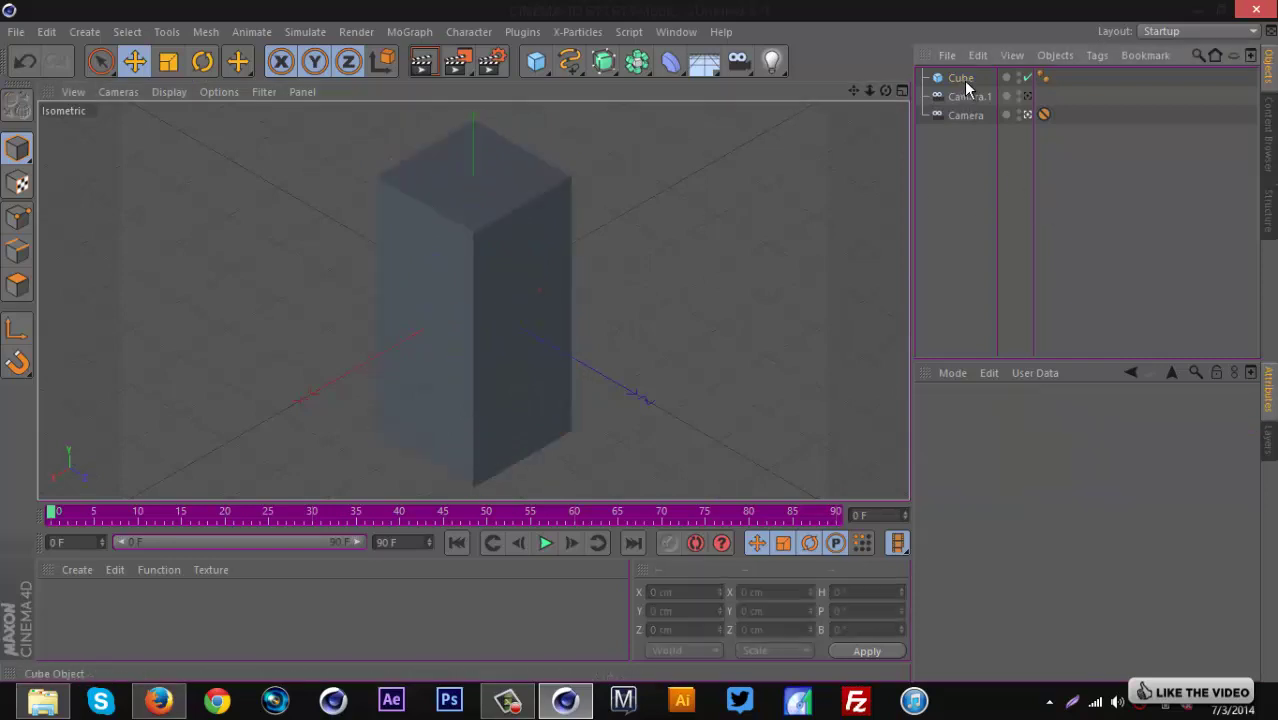
# Set the cube's Y size to 450 cm.
pyautogui.click(962, 82)
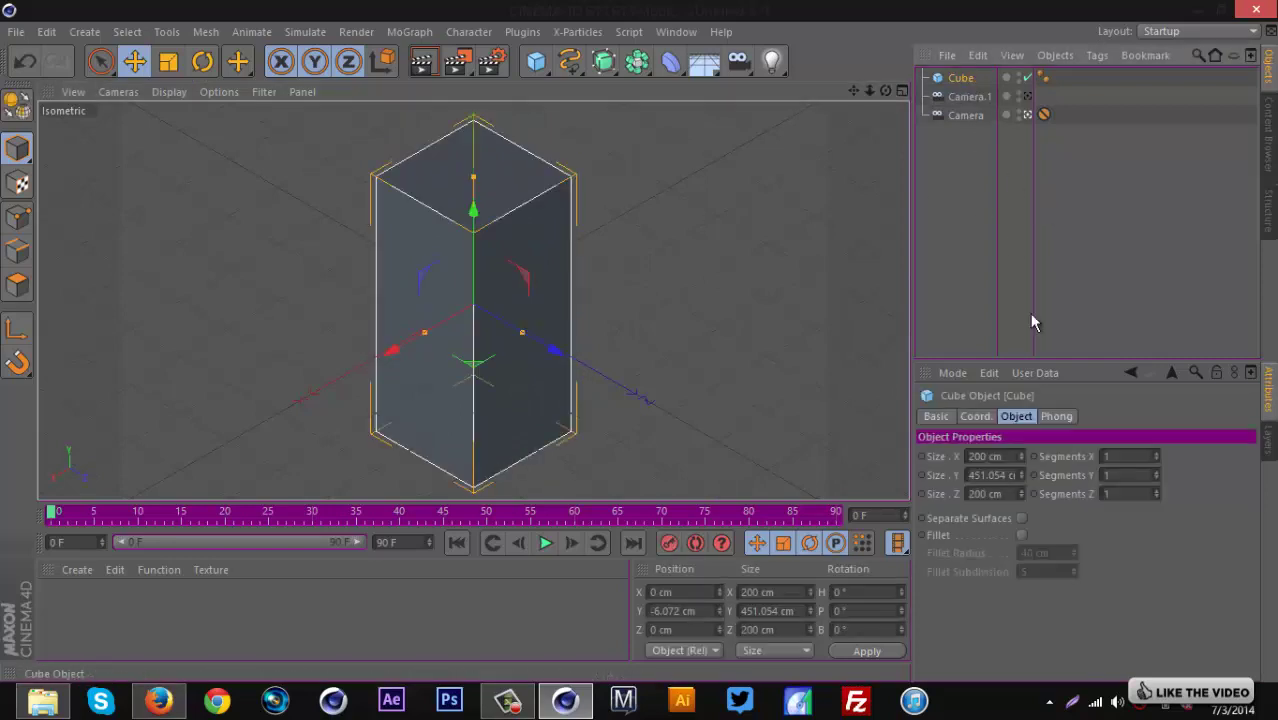
pyautogui.click(993, 477)
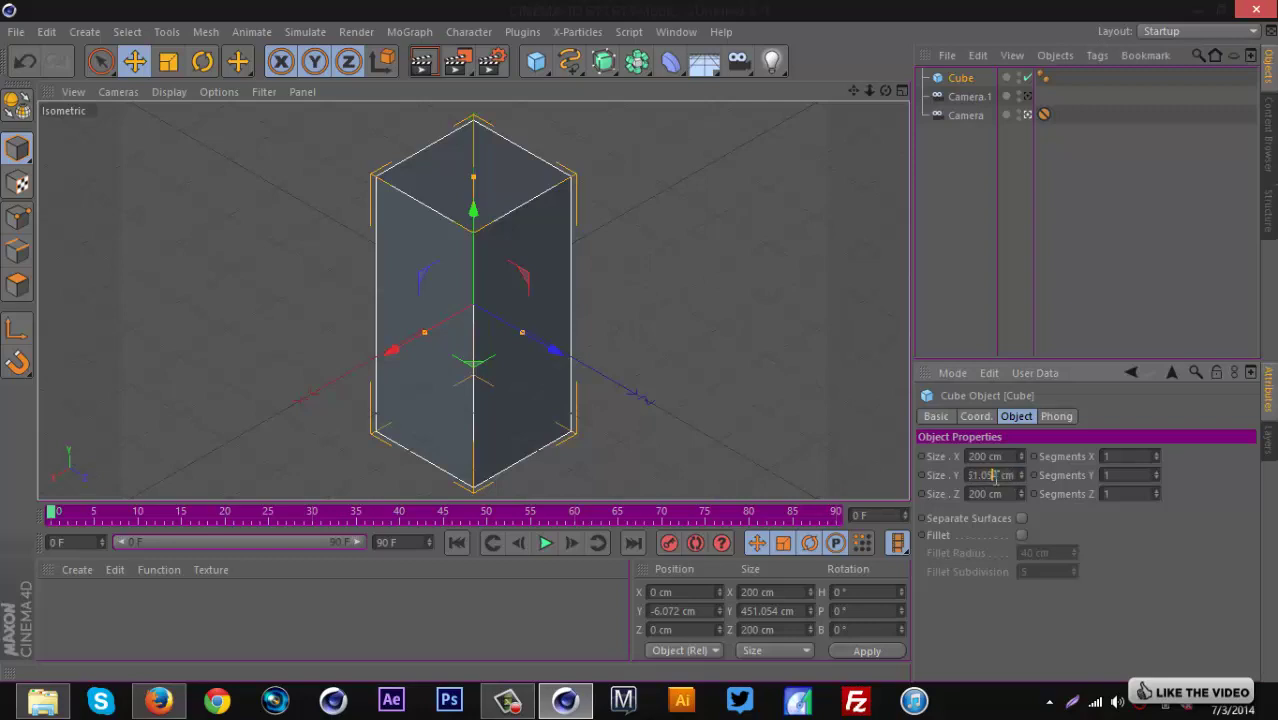
pyautogui.doubleClick(993, 477)
pyautogui.write('450')
pyautogui.press('Return')
# Divide the cube into 10 segments along Y, trying 4 segments along X before restoring X to 1.
pyautogui.click(1156, 471)
pyautogui.click(1156, 471)
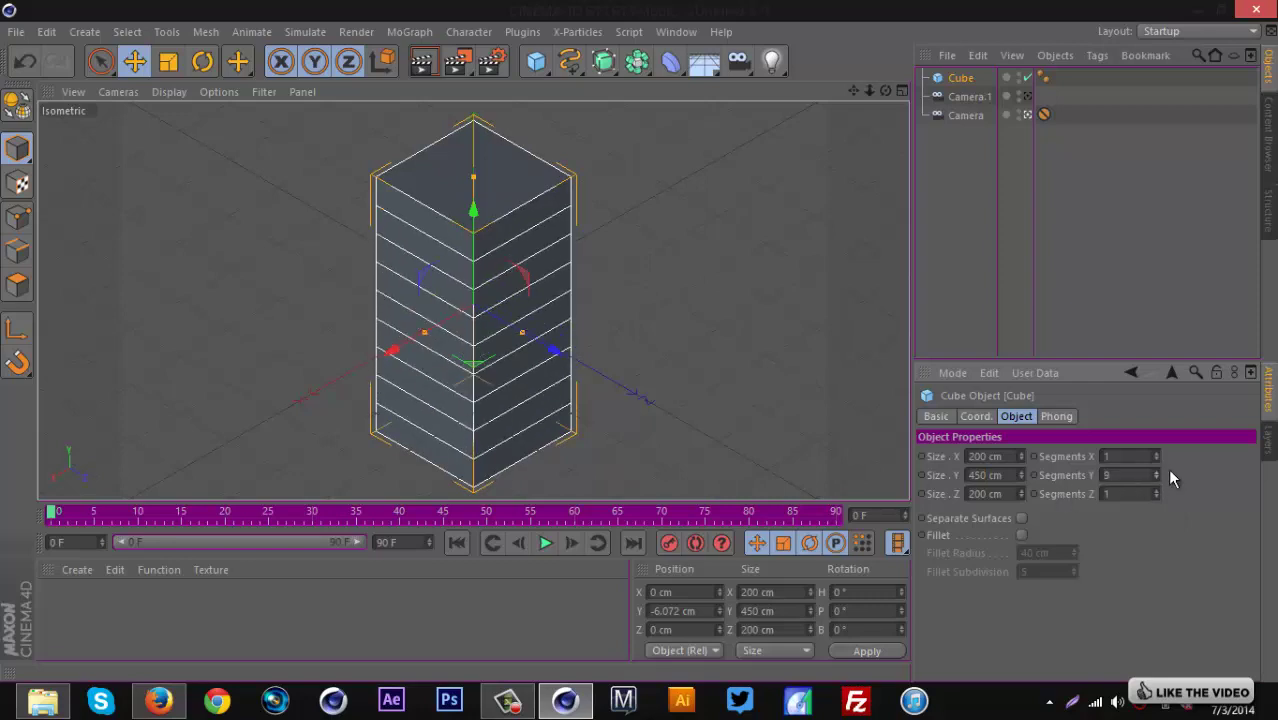
pyautogui.click(1155, 454)
pyautogui.click(1155, 454)
pyautogui.click(1155, 454)
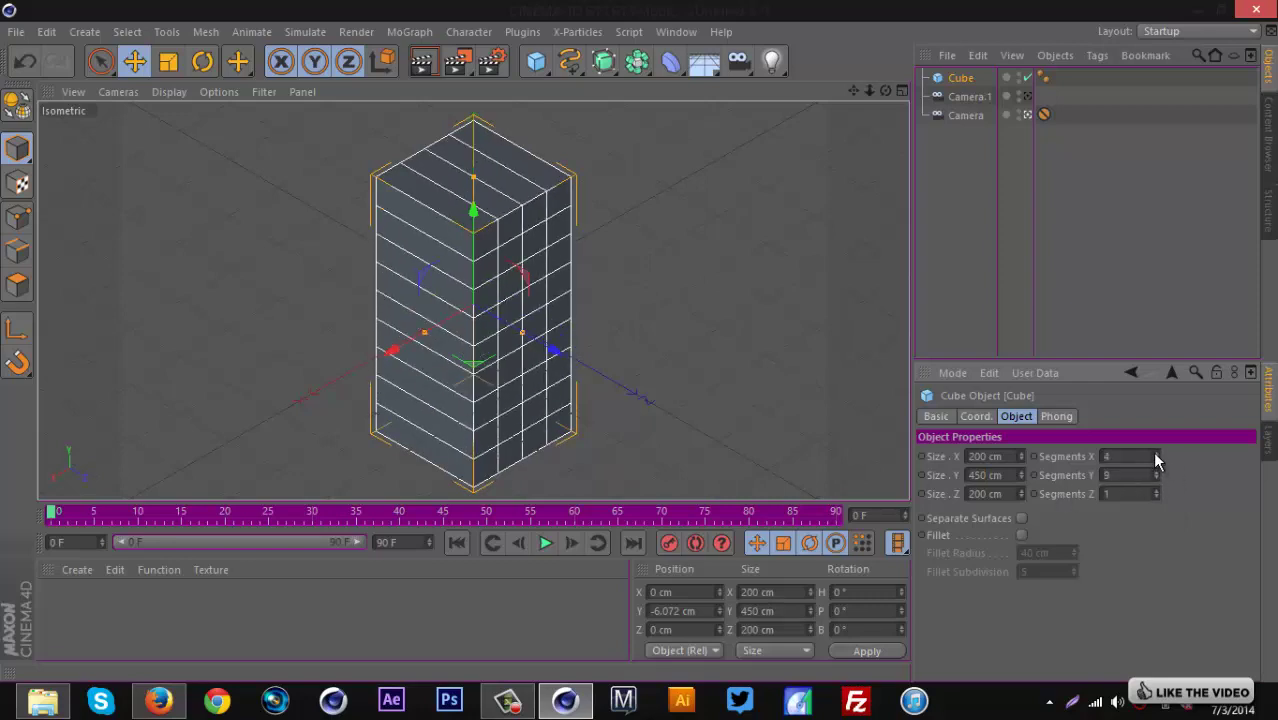
pyautogui.click(1155, 460)
pyautogui.click(1155, 460)
pyautogui.click(1155, 460)
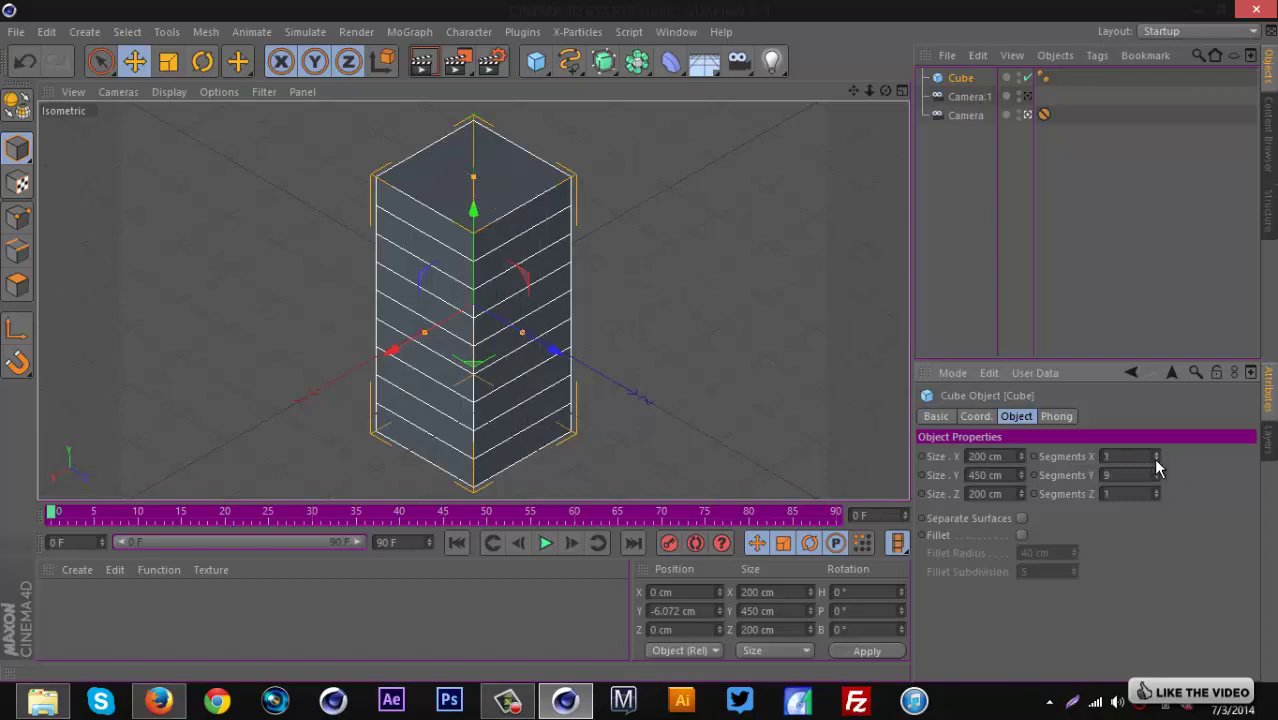
pyautogui.click(1157, 474)
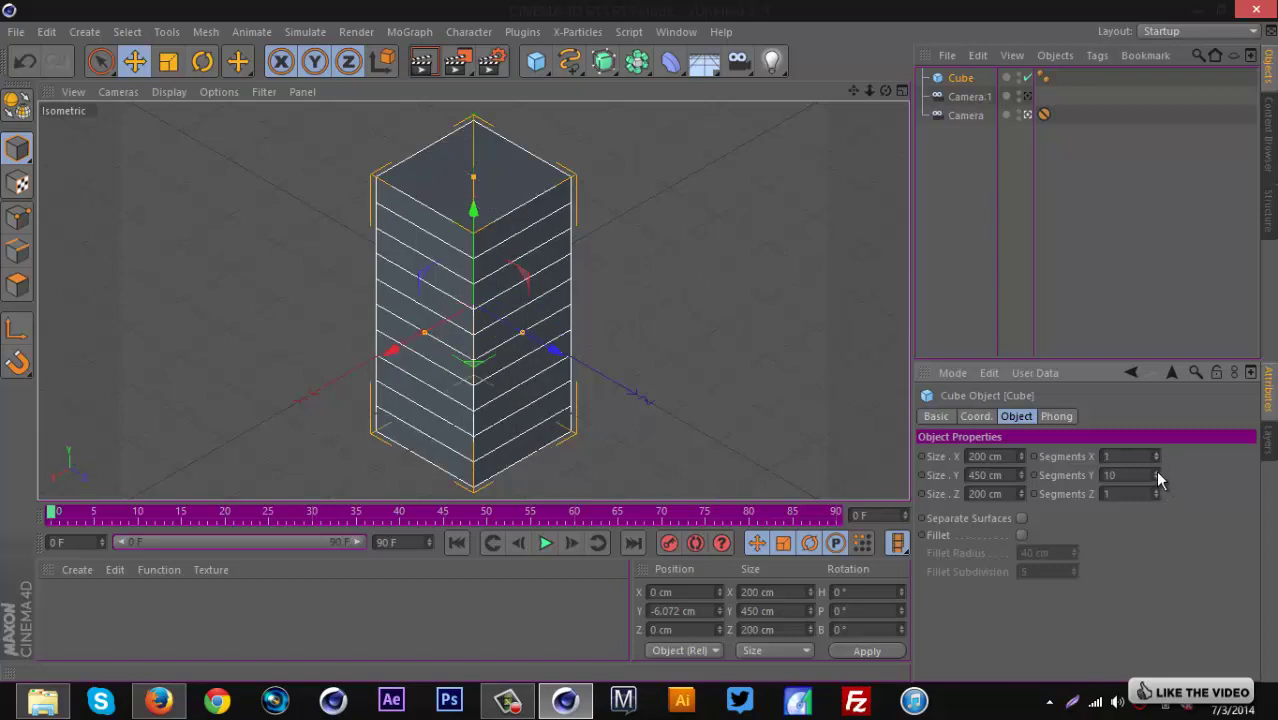
# Delete the cube's Phong tag and convert the cube into an editable polygon object.
pyautogui.click(1044, 78)
pyautogui.press('Delete')
pyautogui.click(946, 78)
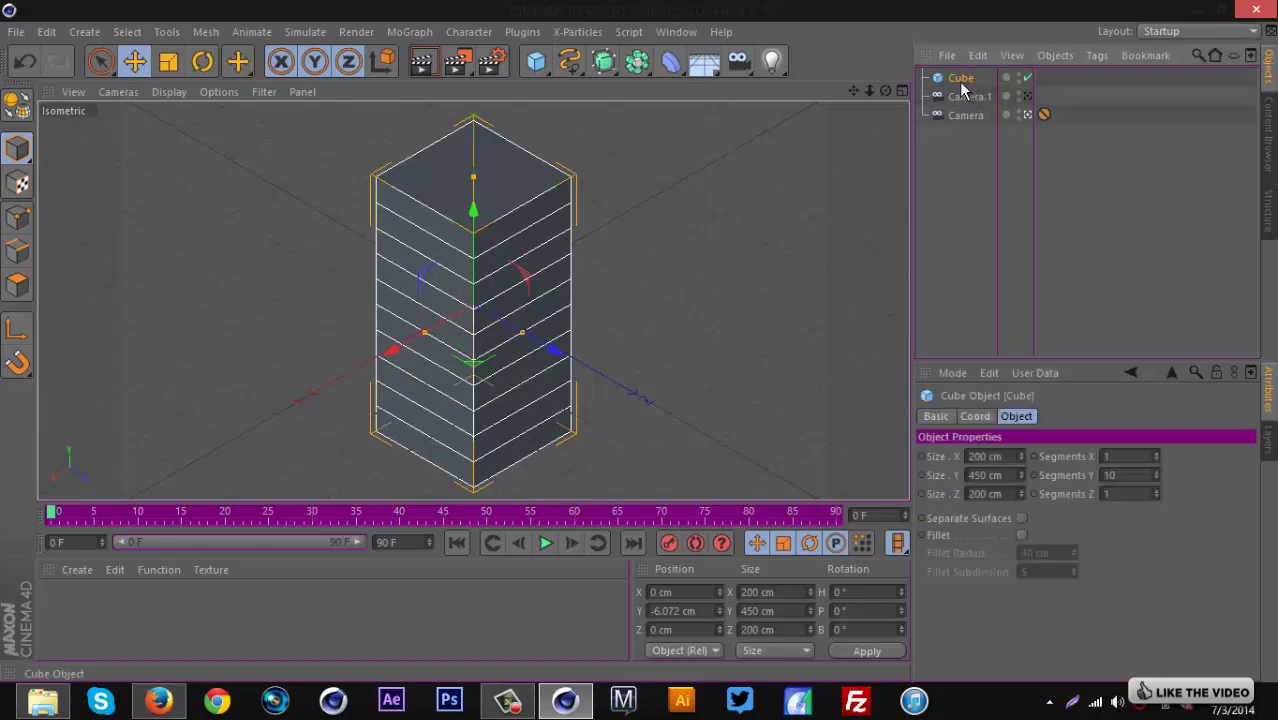
pyautogui.press('c')
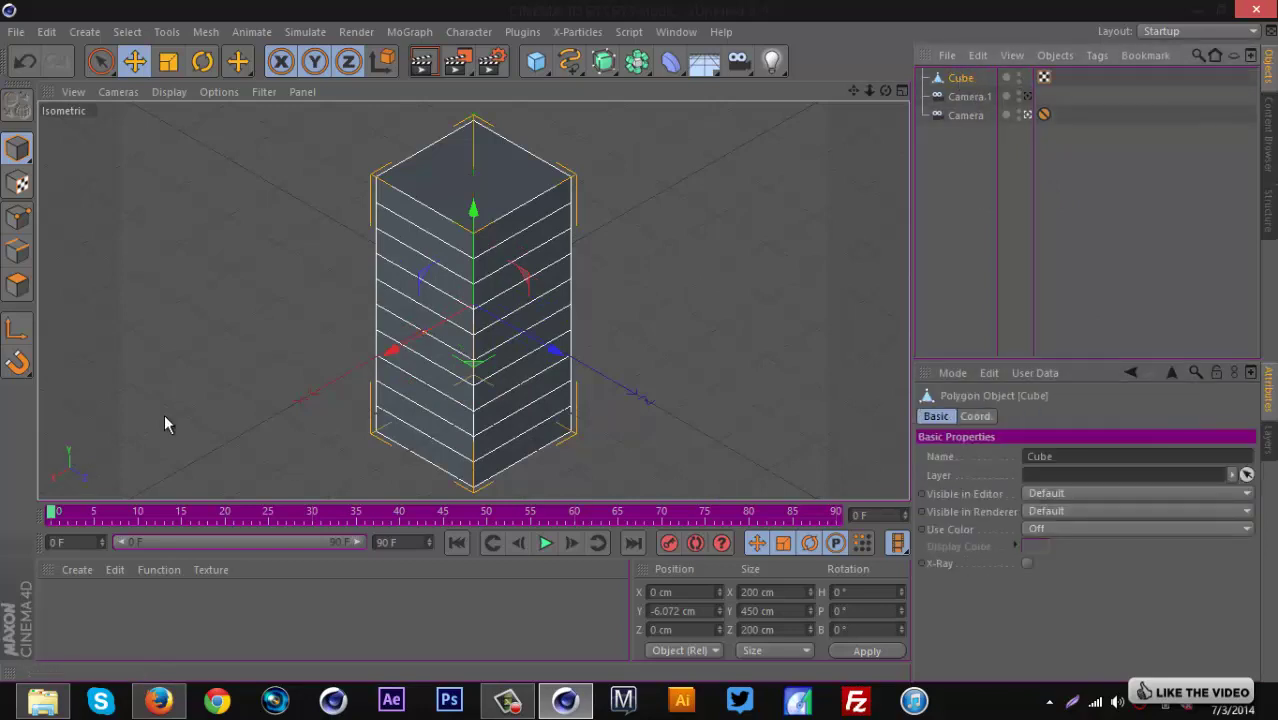
# Create a new material and open it for editing.
pyautogui.click(80, 573)
pyautogui.click(113, 410)
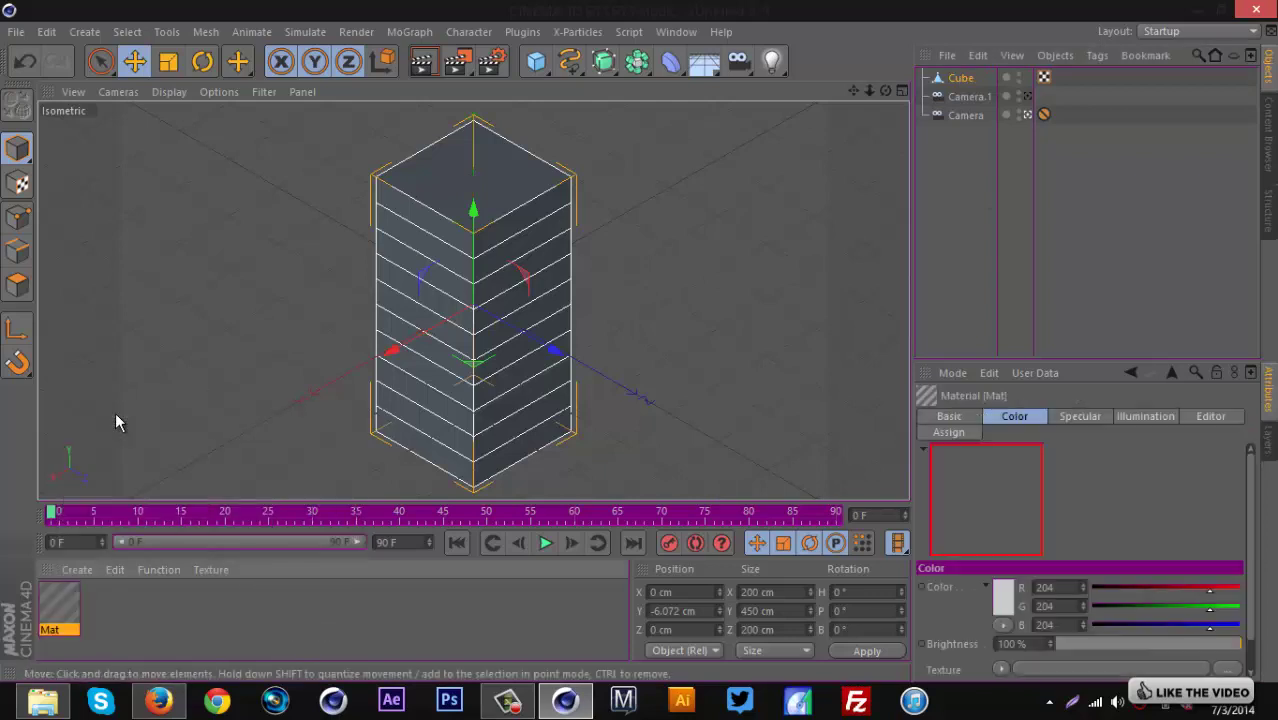
pyautogui.doubleClick(60, 613)
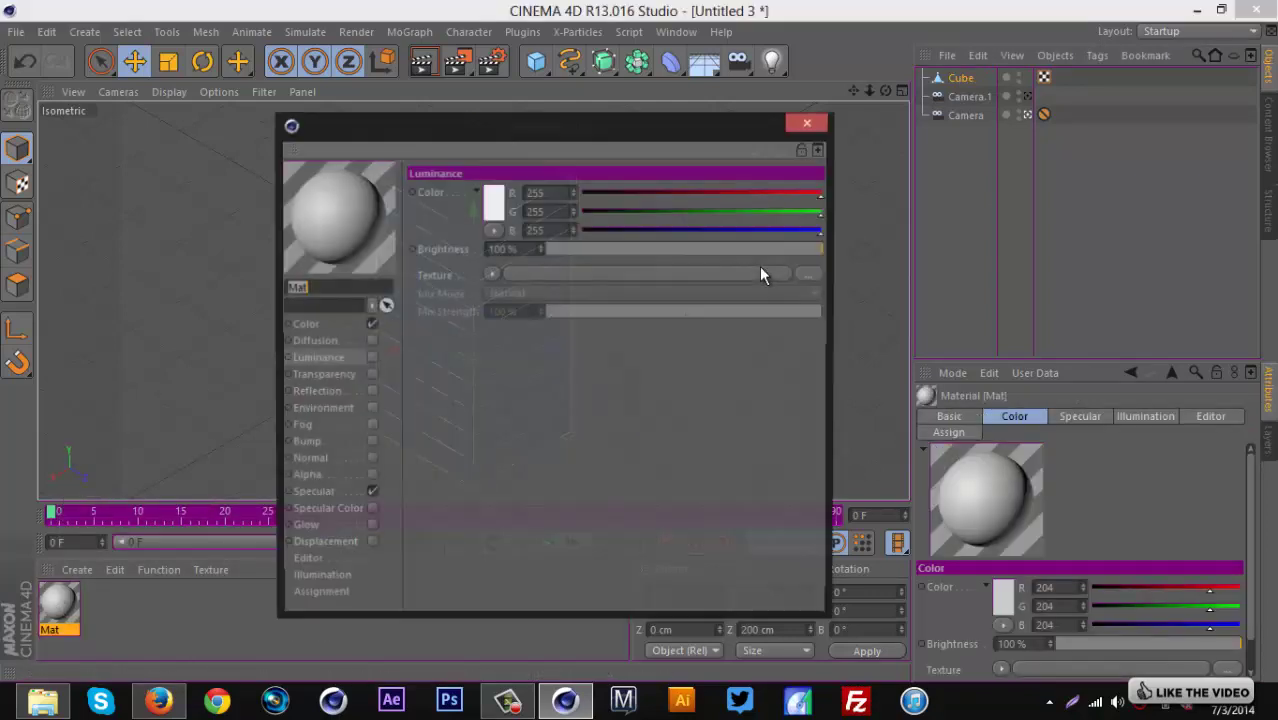
# Disable the material's Specular channel and set its Luminance color to R 52, G 52, B 52.
pyautogui.click(704, 193)
pyautogui.click(705, 212)
pyautogui.click(705, 229)
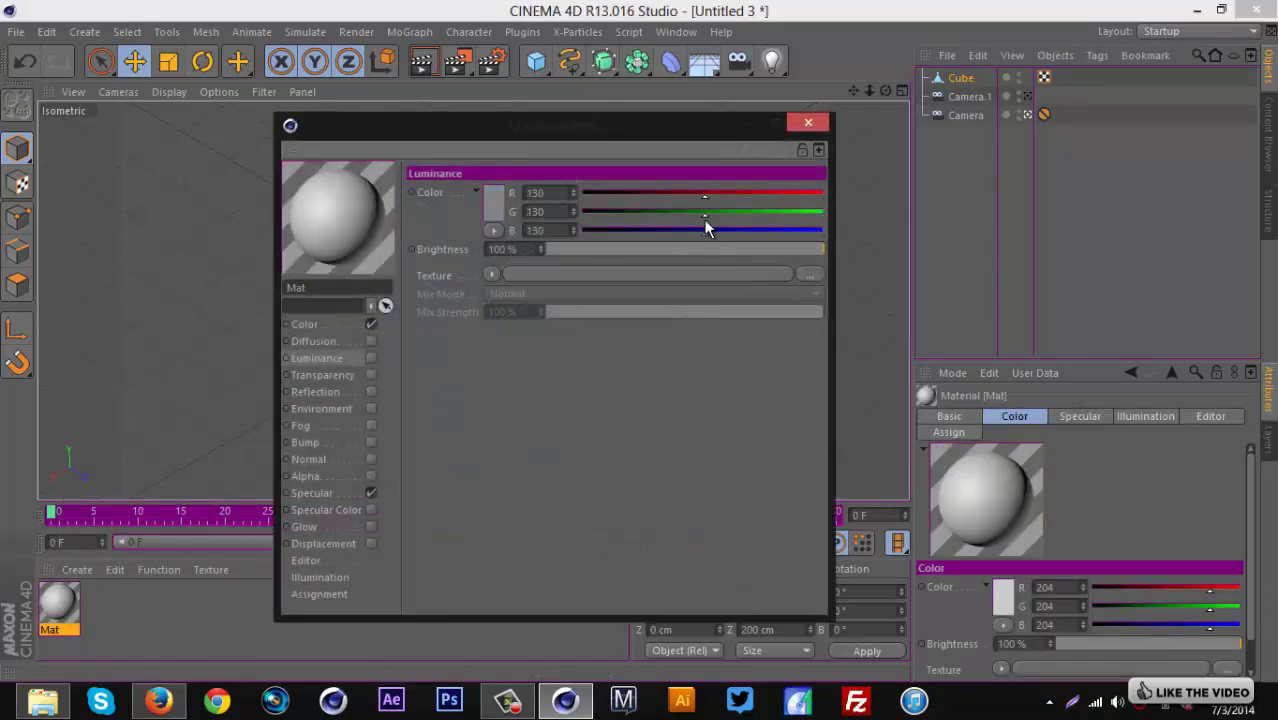
pyautogui.click(371, 494)
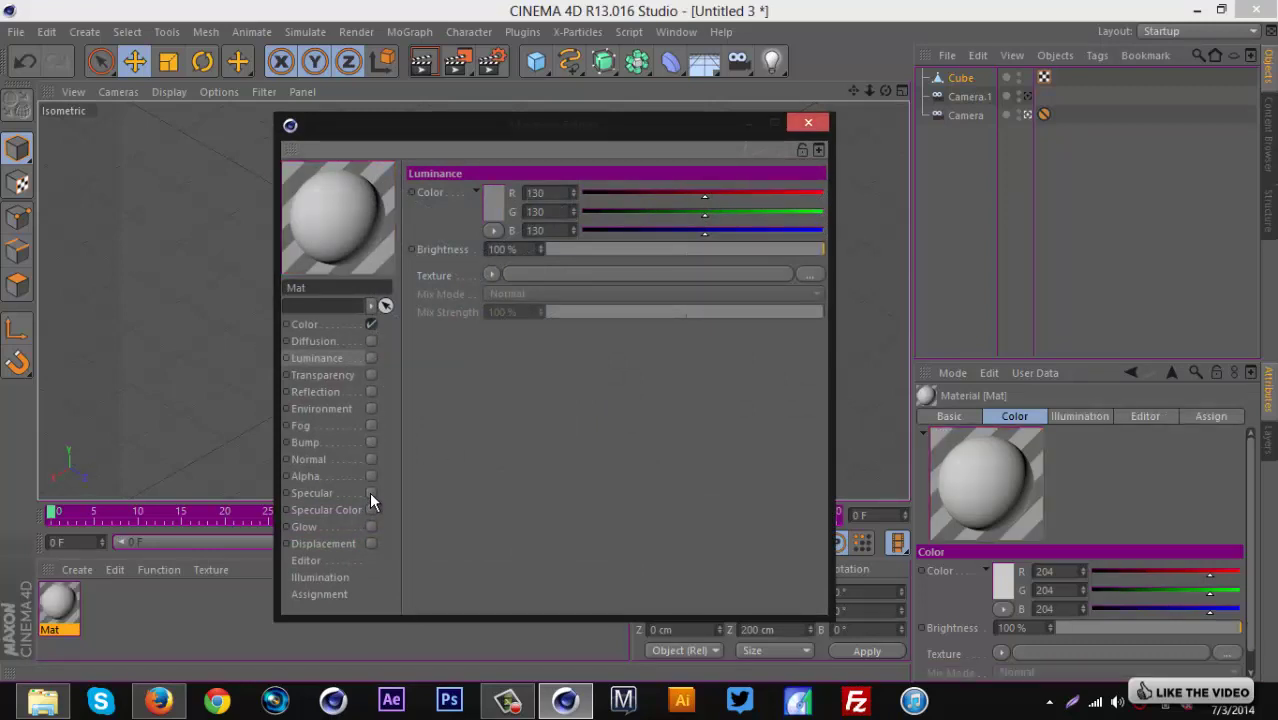
pyautogui.click(631, 192)
pyautogui.click(631, 211)
pyautogui.click(631, 230)
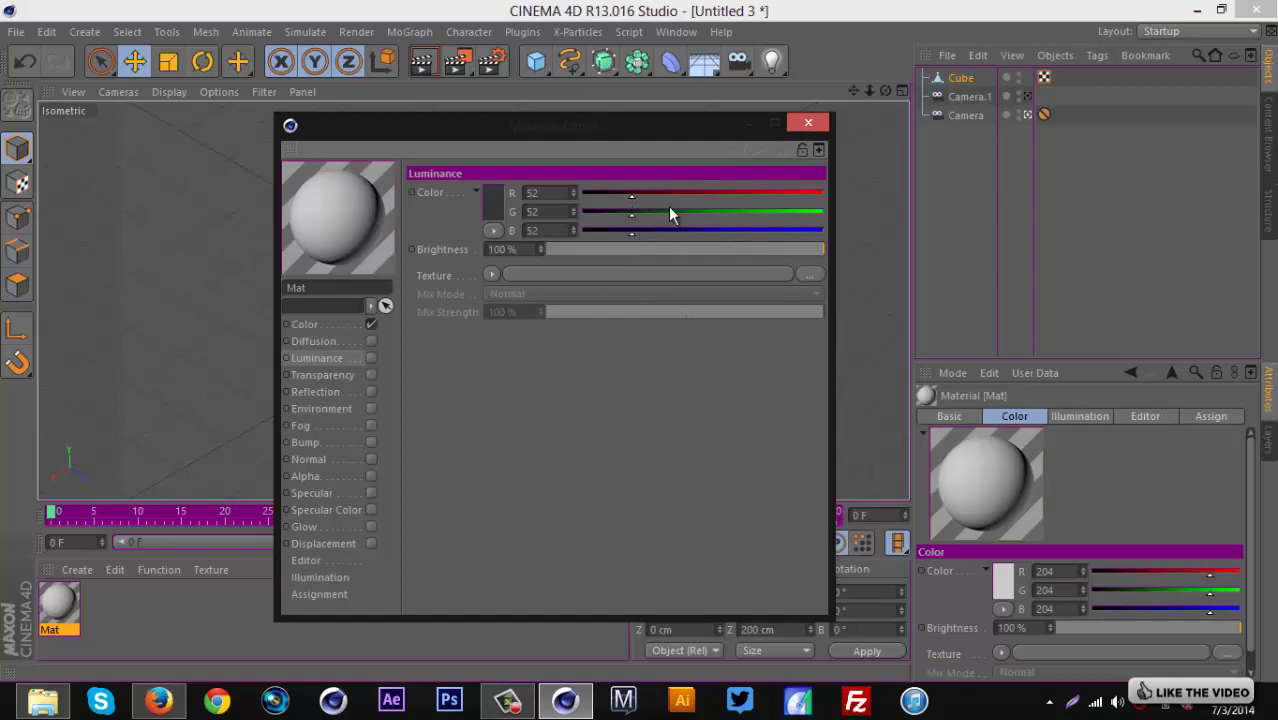
# Set the material's Color to R 59, G 59, B 59 and apply the material to the cube.
pyautogui.click(312, 326)
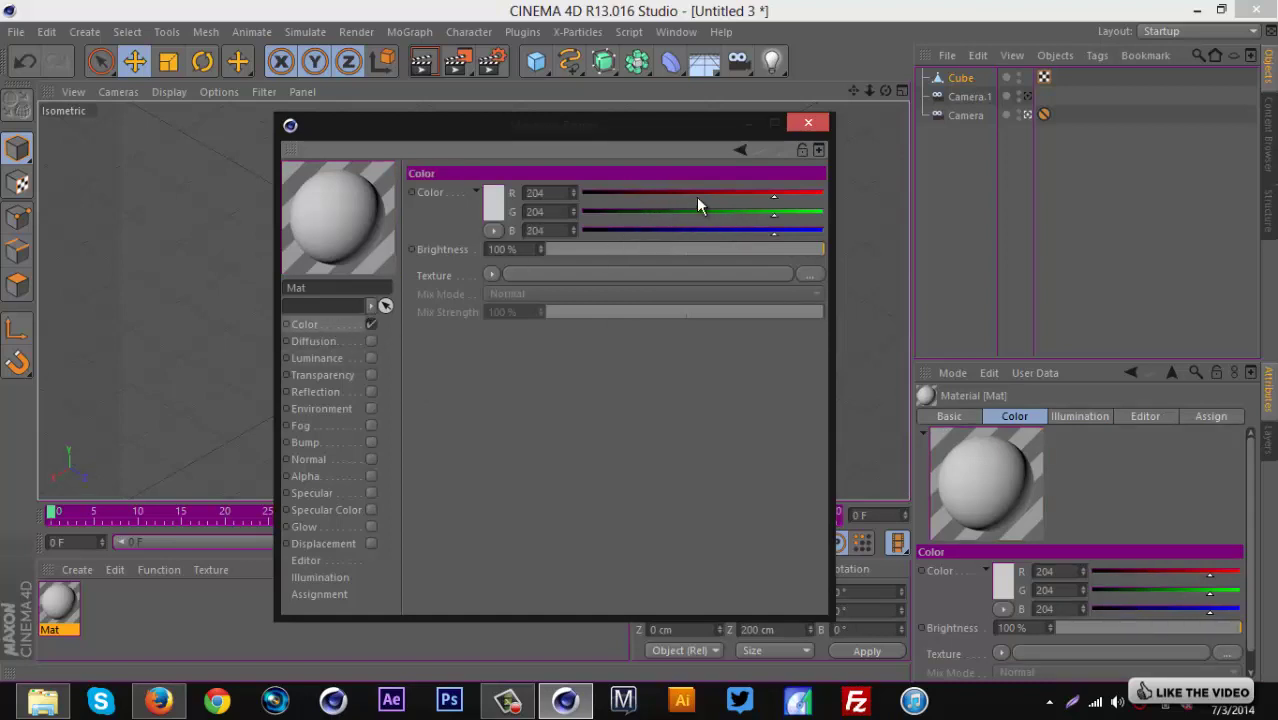
pyautogui.click(637, 192)
pyautogui.click(637, 211)
pyautogui.click(638, 230)
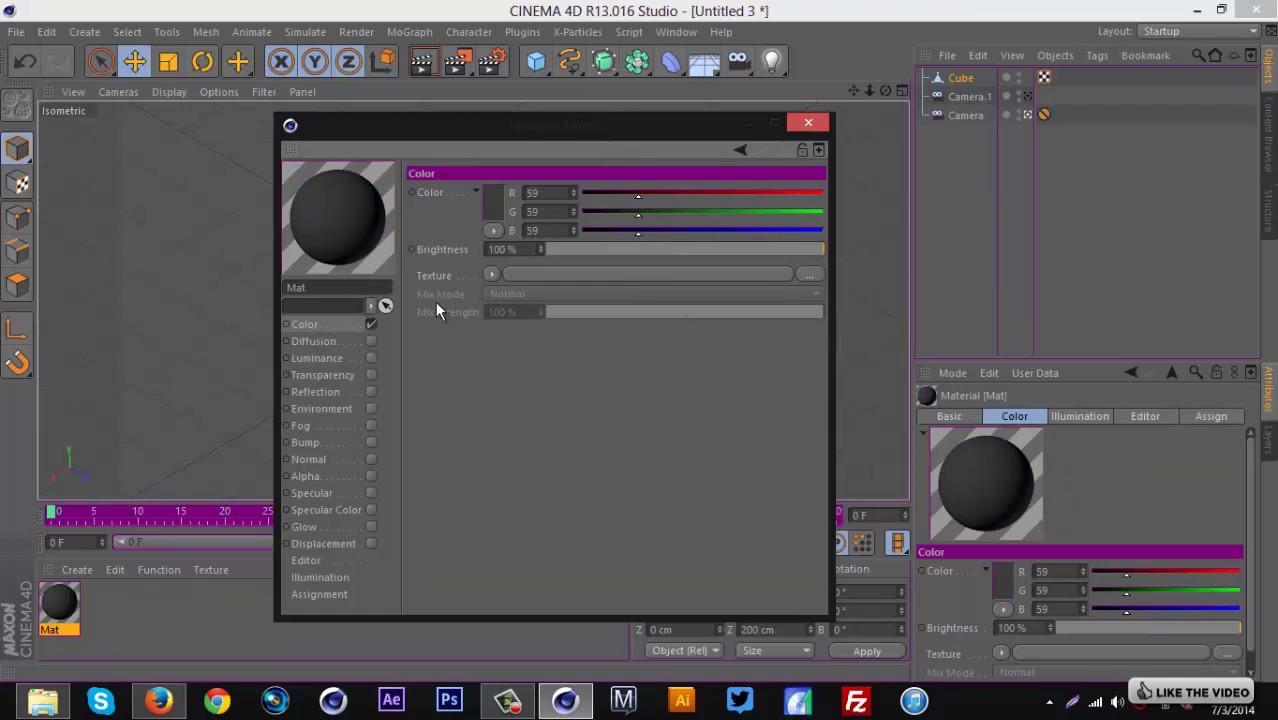
pyautogui.click(808, 124)
pyautogui.moveTo(59, 605); pyautogui.dragTo(963, 86)
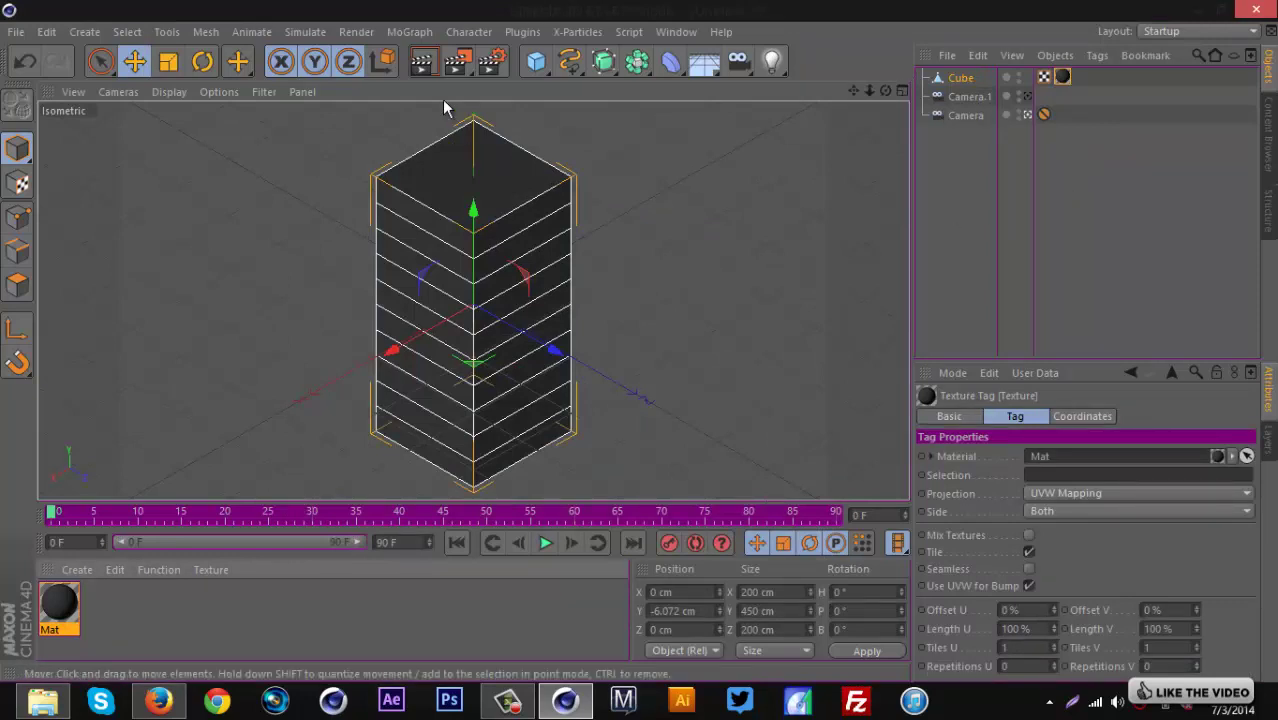
# Loop-select five alternating horizontal polygon bands around the tower, from the second band above the base up to the topmost one.
pyautogui.click(100, 62)
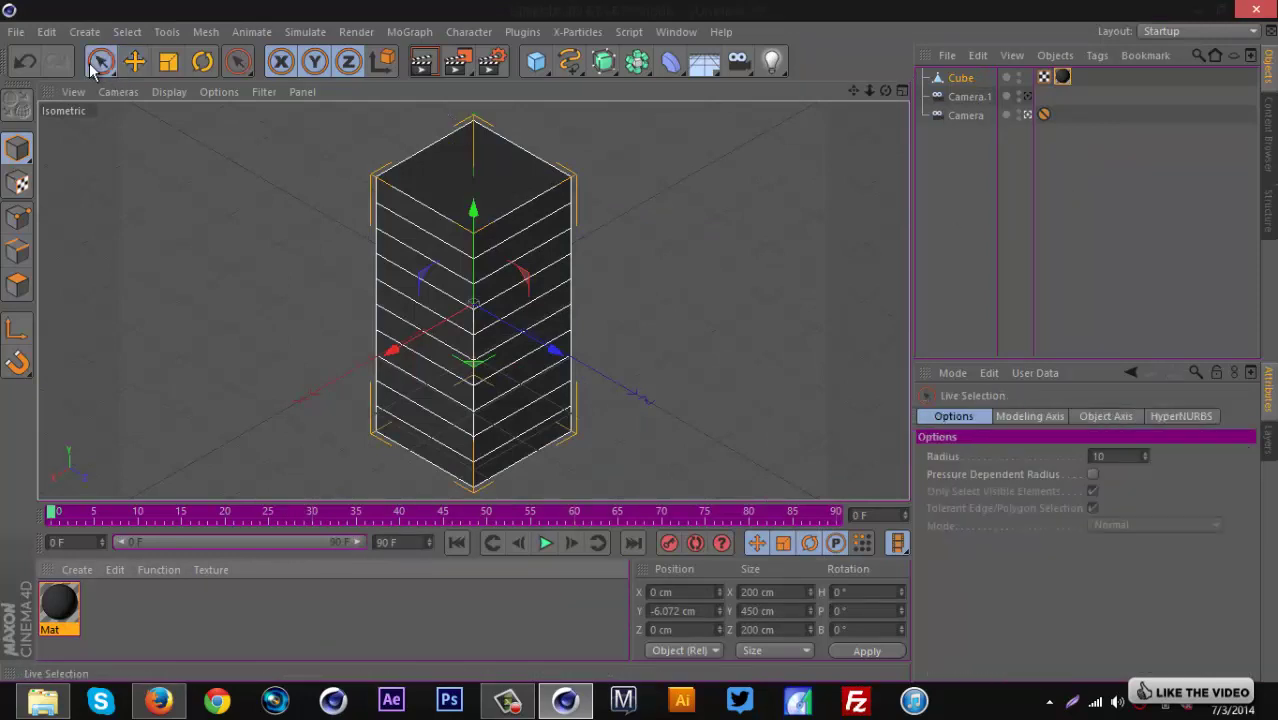
pyautogui.press('v')
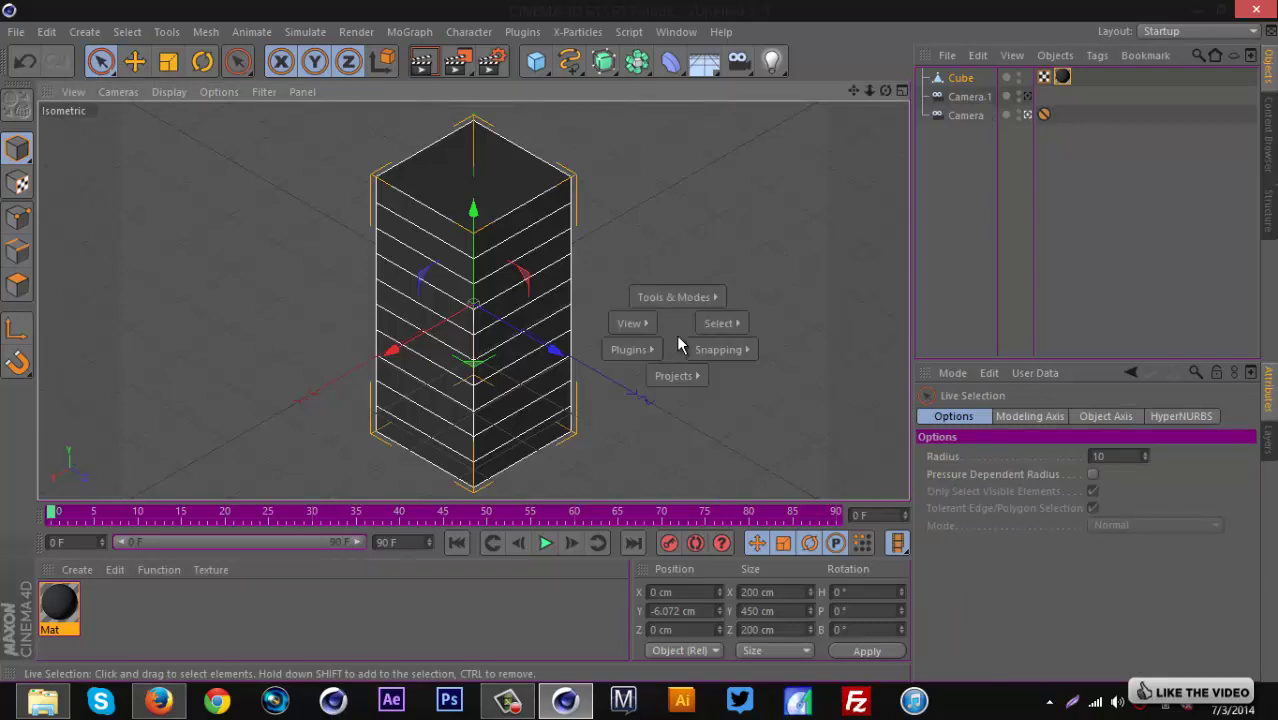
pyautogui.moveTo(732, 322)
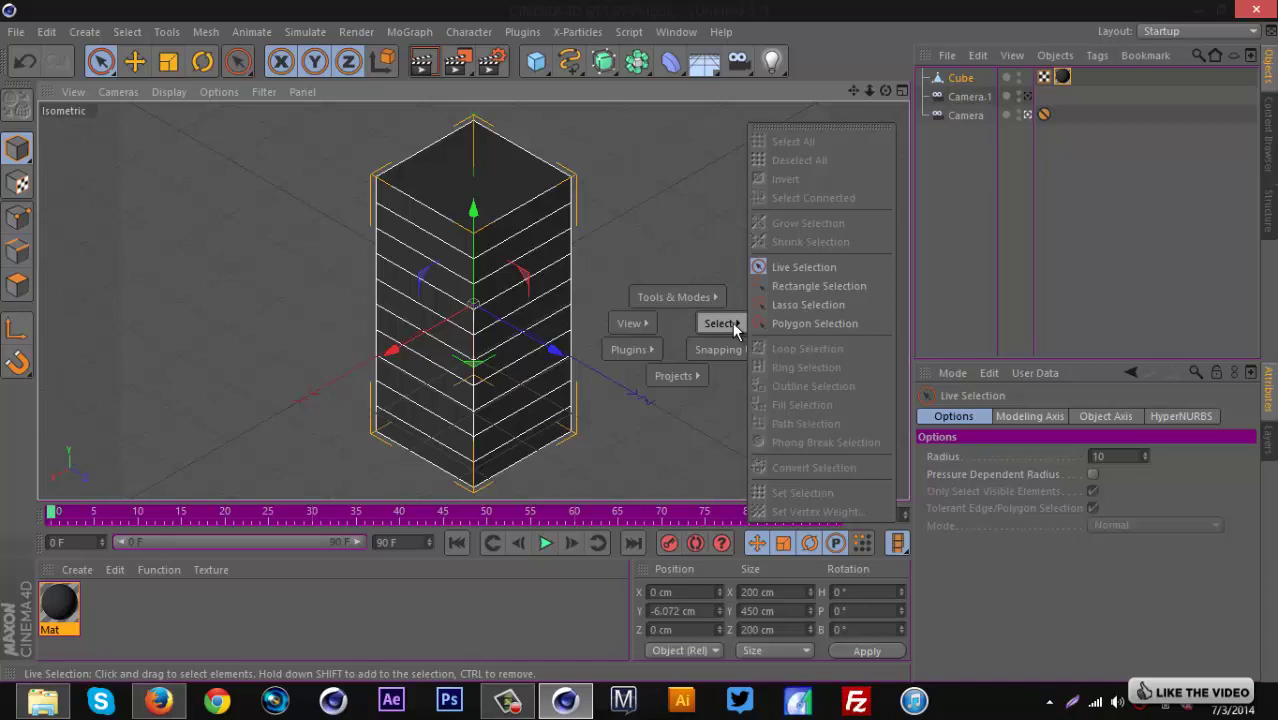
pyautogui.click(16, 286)
pyautogui.press('v')
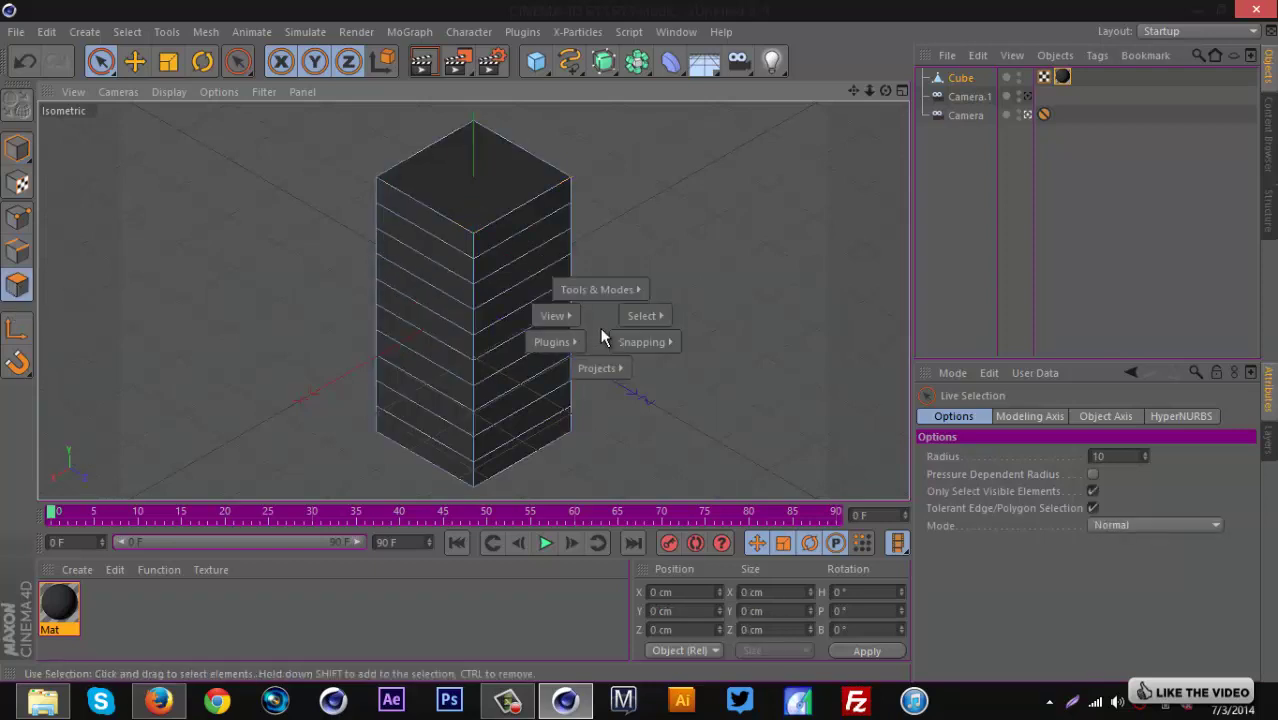
pyautogui.click(690, 340)
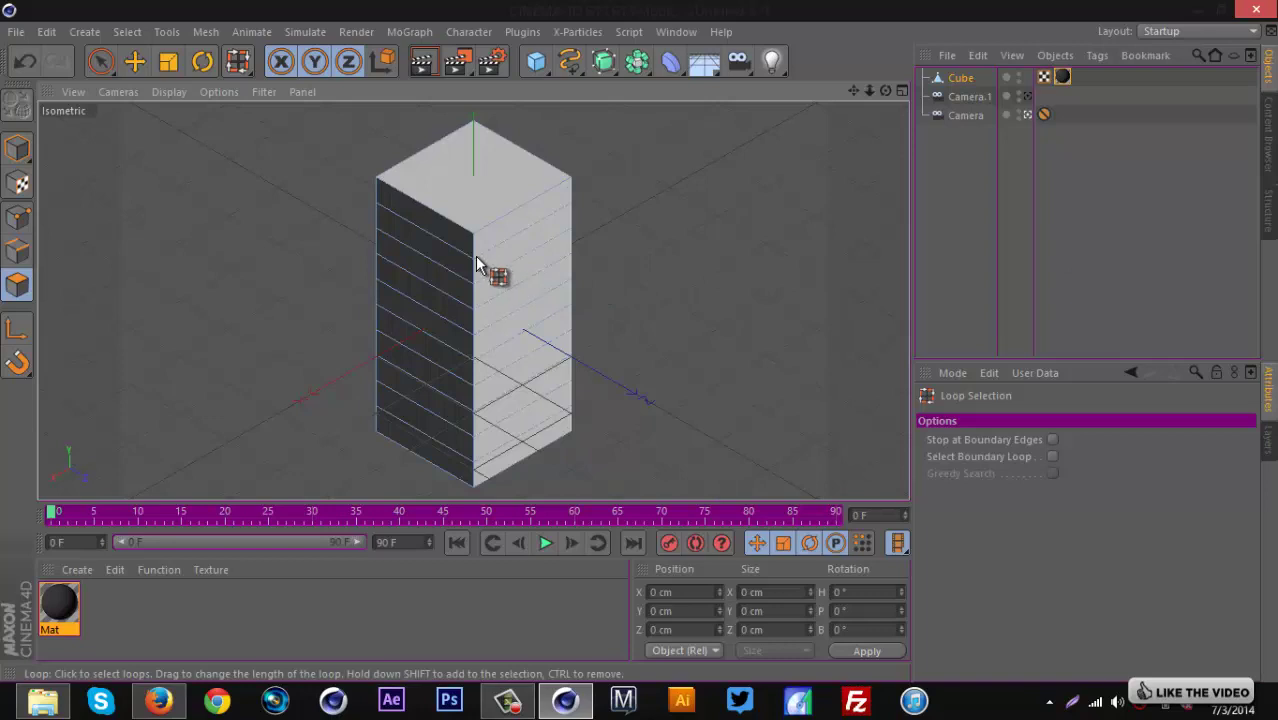
pyautogui.click(475, 455)
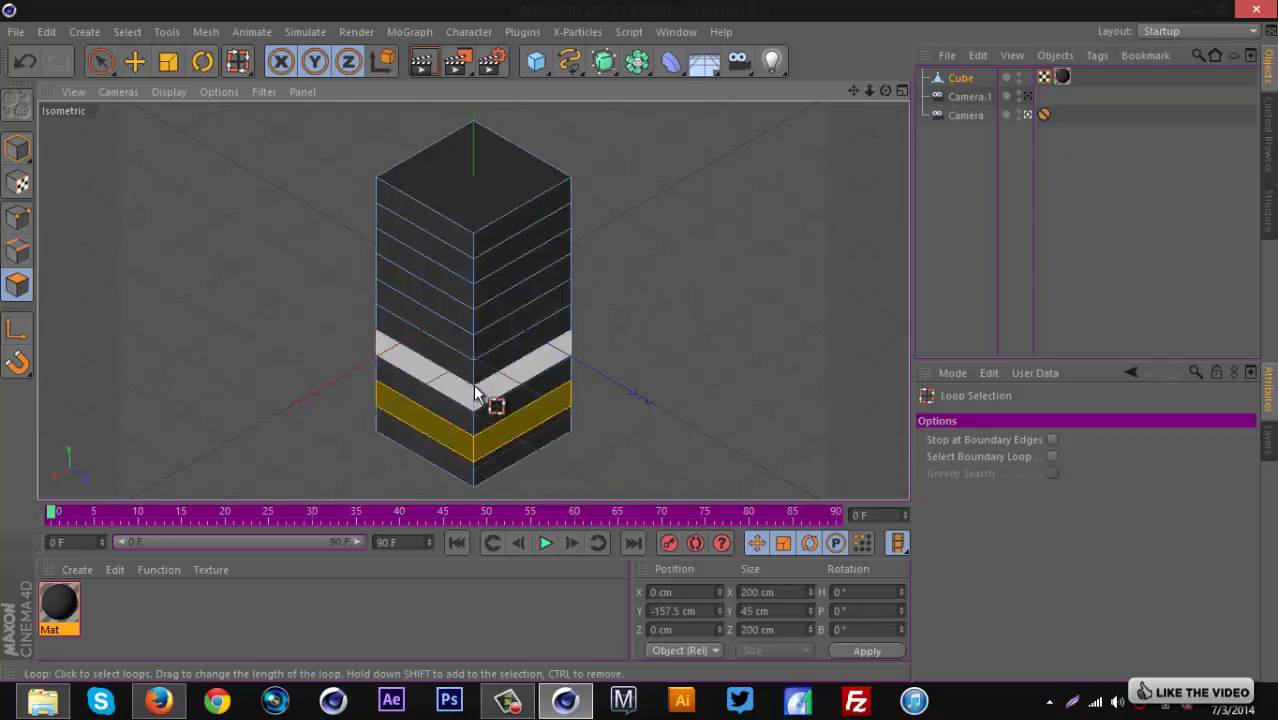
pyautogui.keyDown('shift'); pyautogui.click(472, 388); pyautogui.keyUp('shift')
pyautogui.keyDown('shift'); pyautogui.click(472, 345); pyautogui.keyUp('shift')
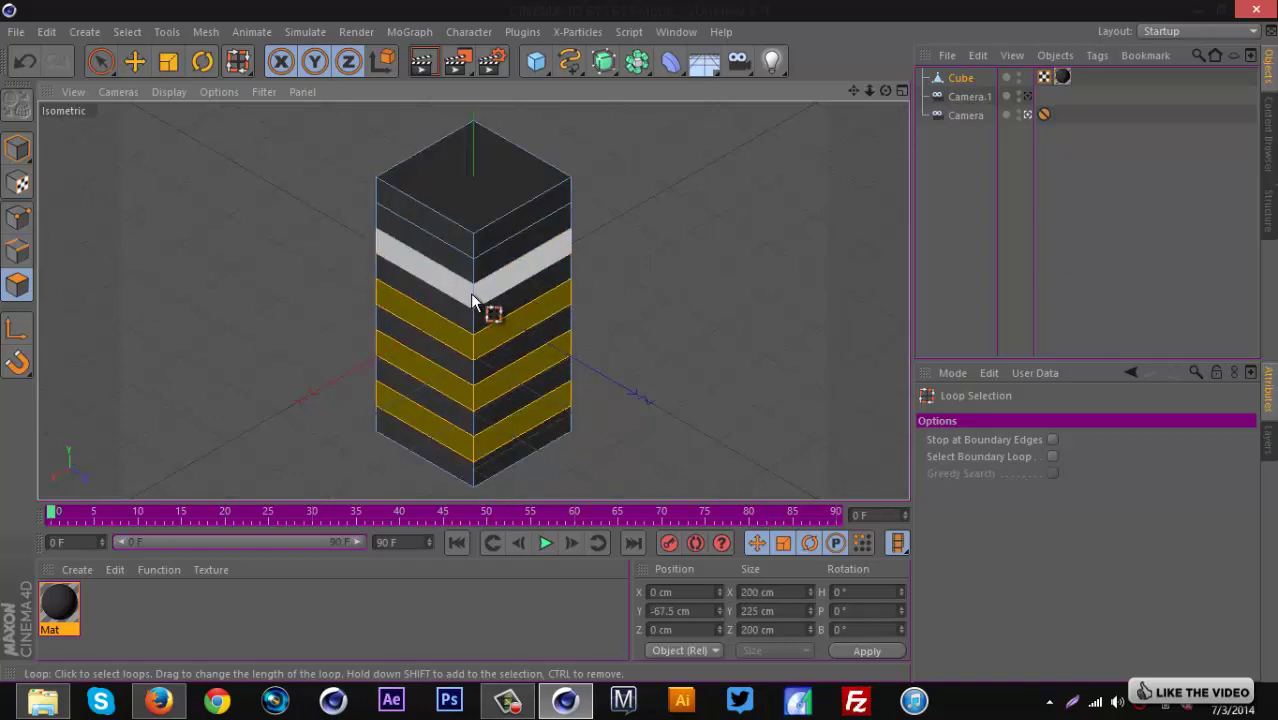
pyautogui.keyDown('shift'); pyautogui.click(470, 293); pyautogui.keyUp('shift')
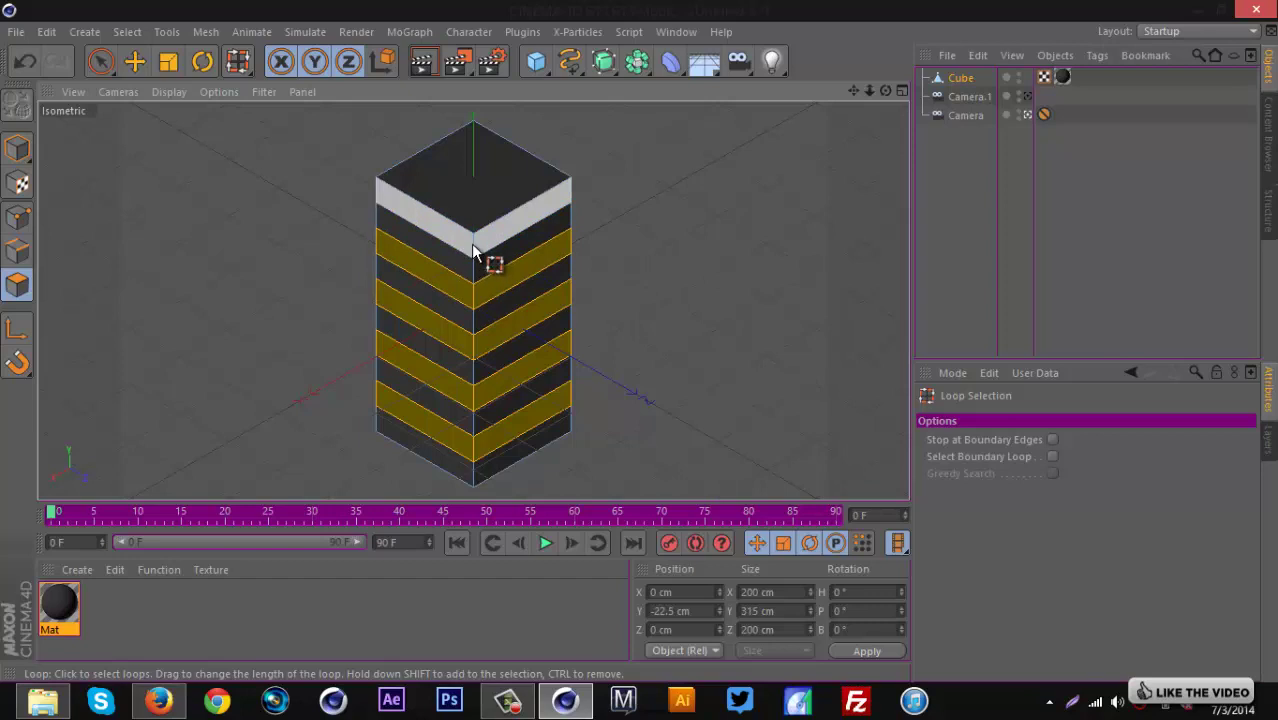
pyautogui.keyDown('shift'); pyautogui.click(471, 243); pyautogui.keyUp('shift')
# Extrude the selected bands inward with an offset of -6 cm.
pyautogui.rightClick(771, 345)
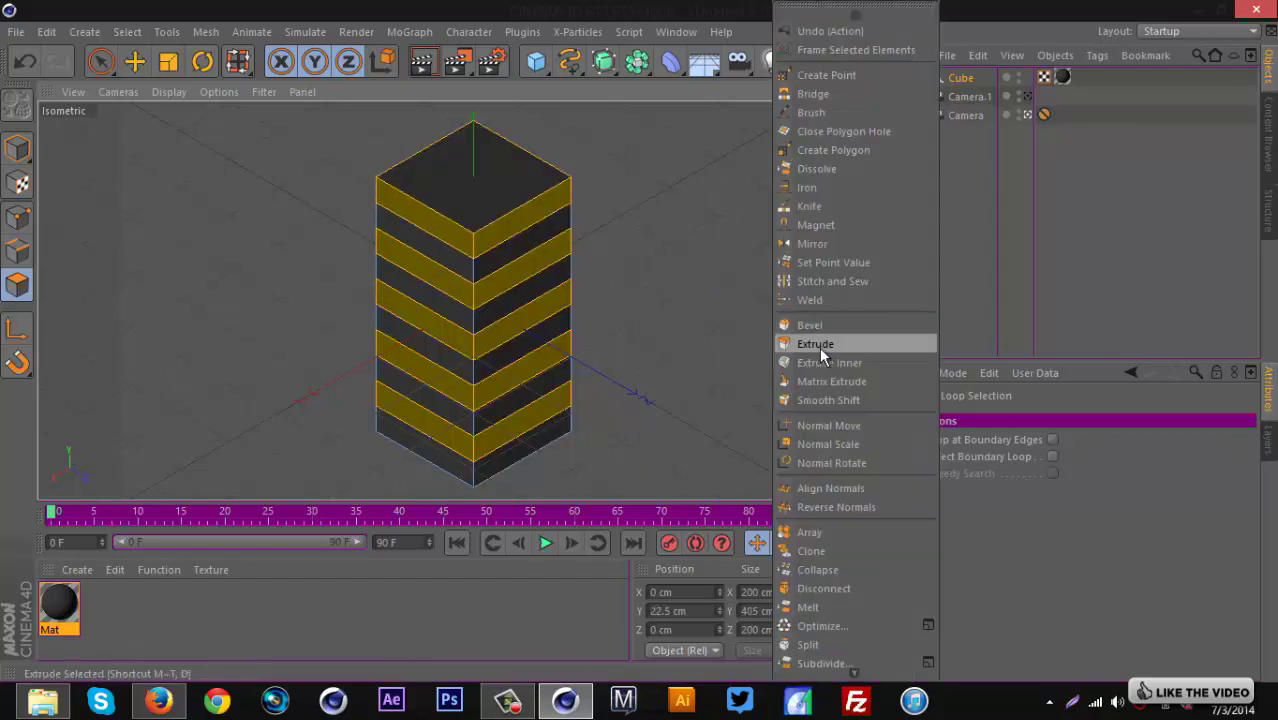
pyautogui.click(819, 346)
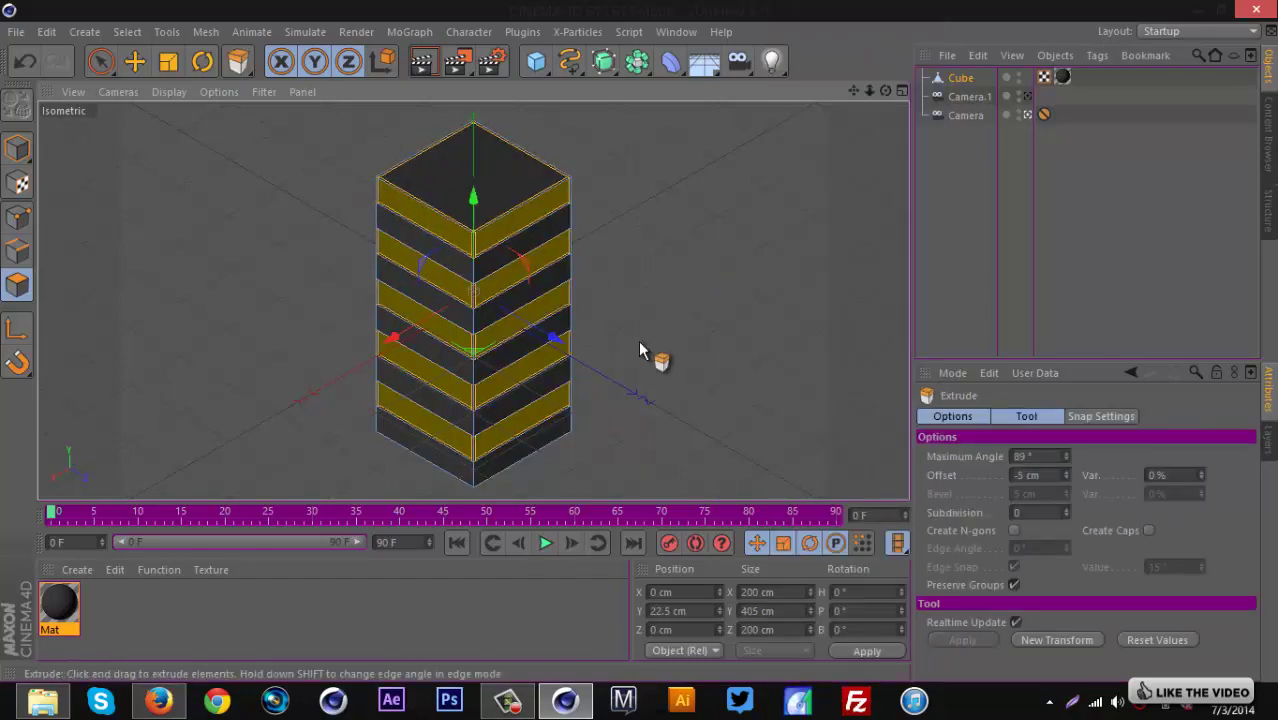
pyautogui.moveTo(640, 343); pyautogui.dragTo(641, 343)
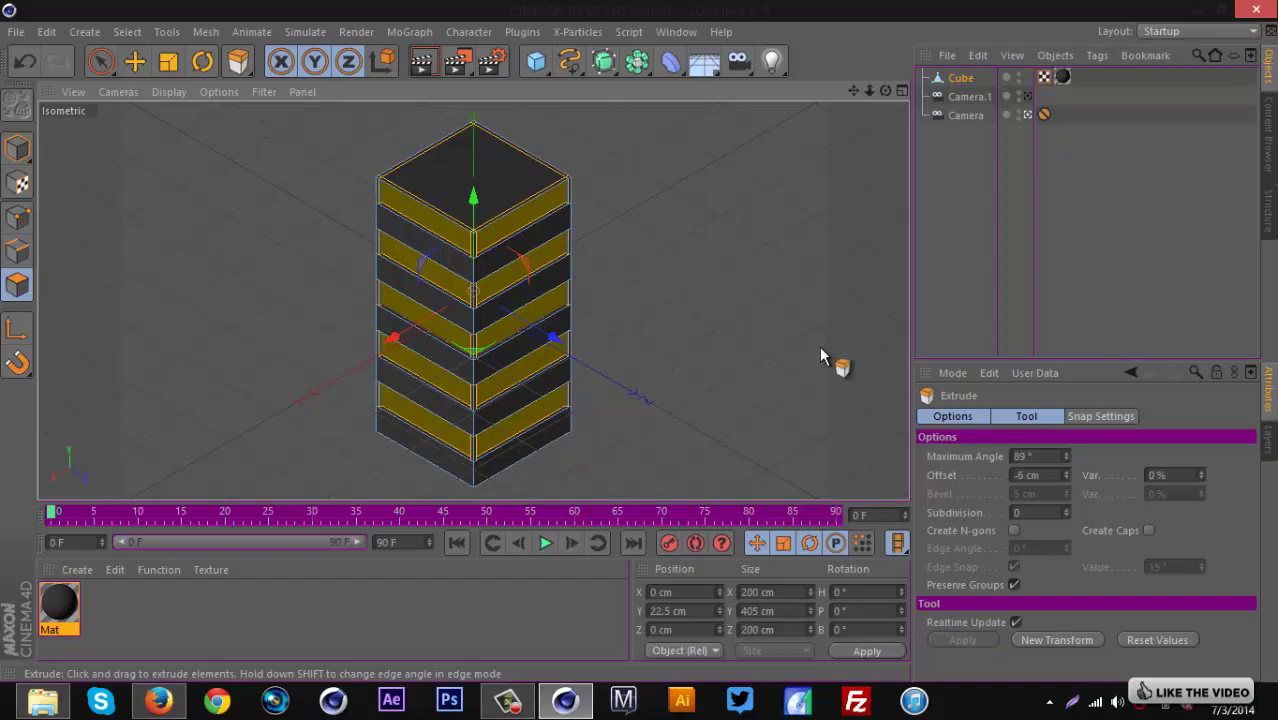
# Create a second material and set its Color to R 76, G 135, B 204.
pyautogui.click(79, 566)
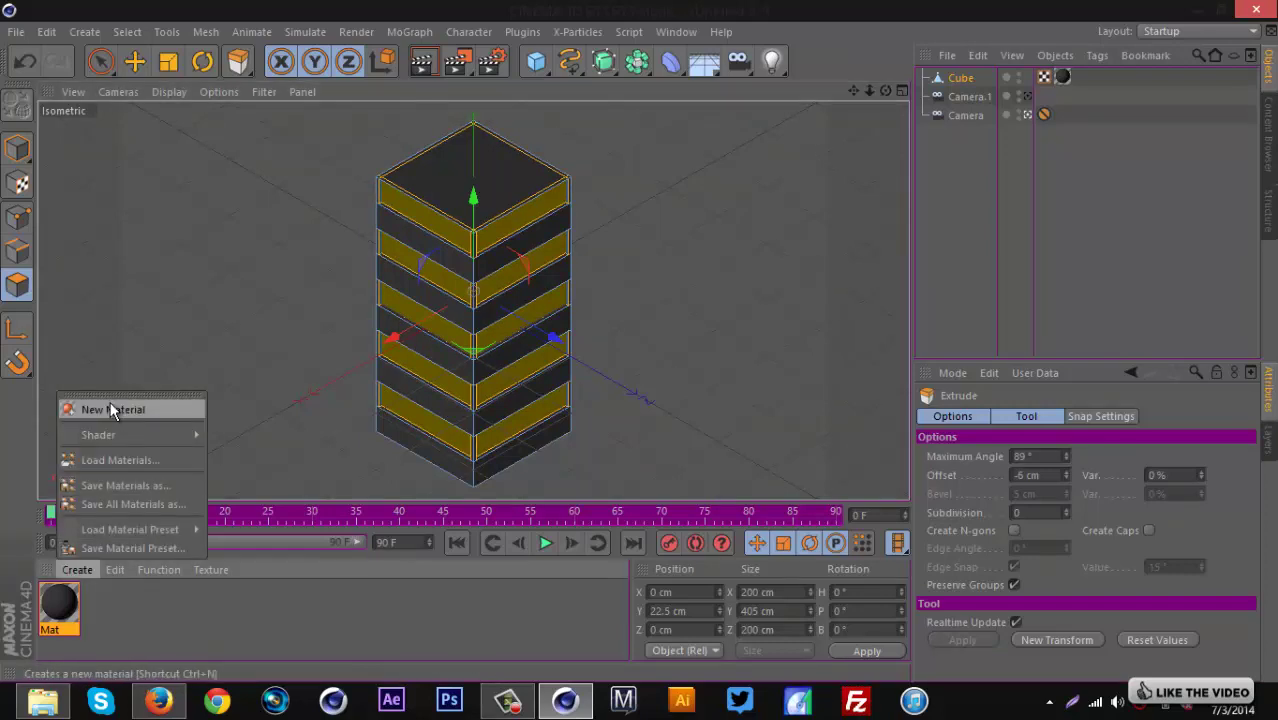
pyautogui.click(110, 402)
pyautogui.doubleClick(58, 603)
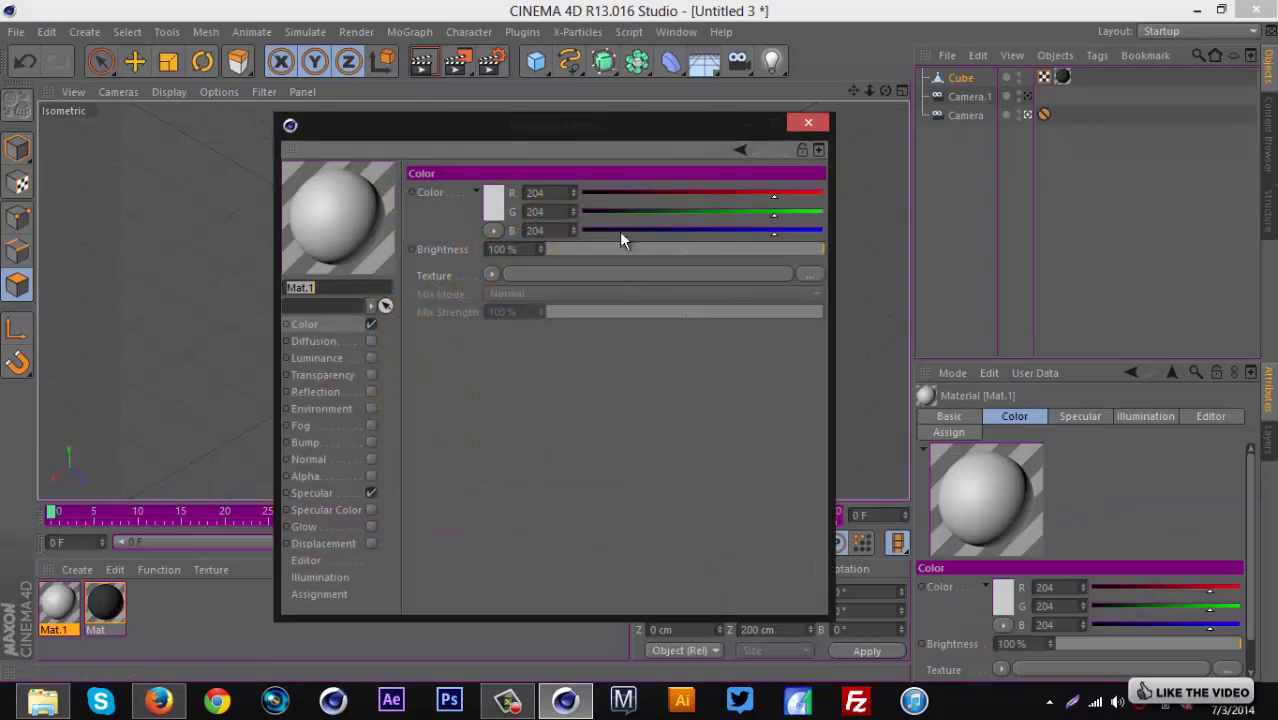
pyautogui.moveTo(680, 193); pyautogui.dragTo(705, 212)
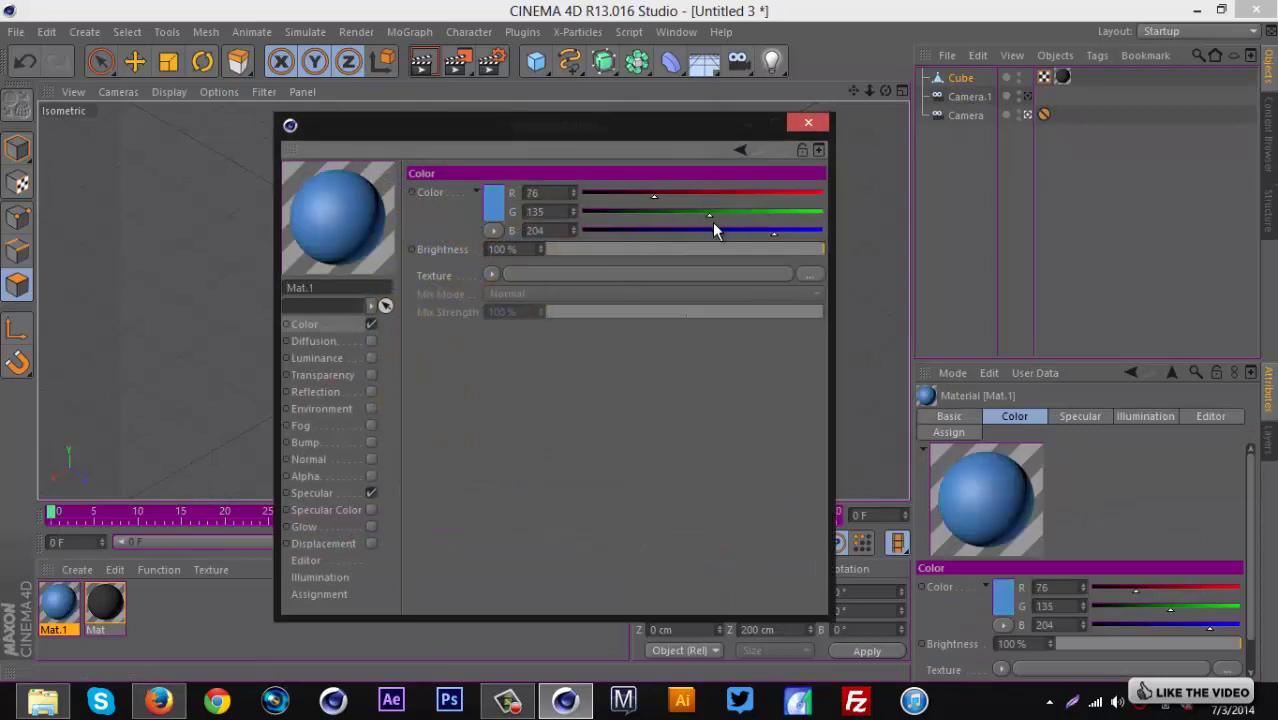
# Disable the blue material's Specular channel and enable Reflection with a brightness of 61%.
pyautogui.click(371, 493)
pyautogui.click(370, 393)
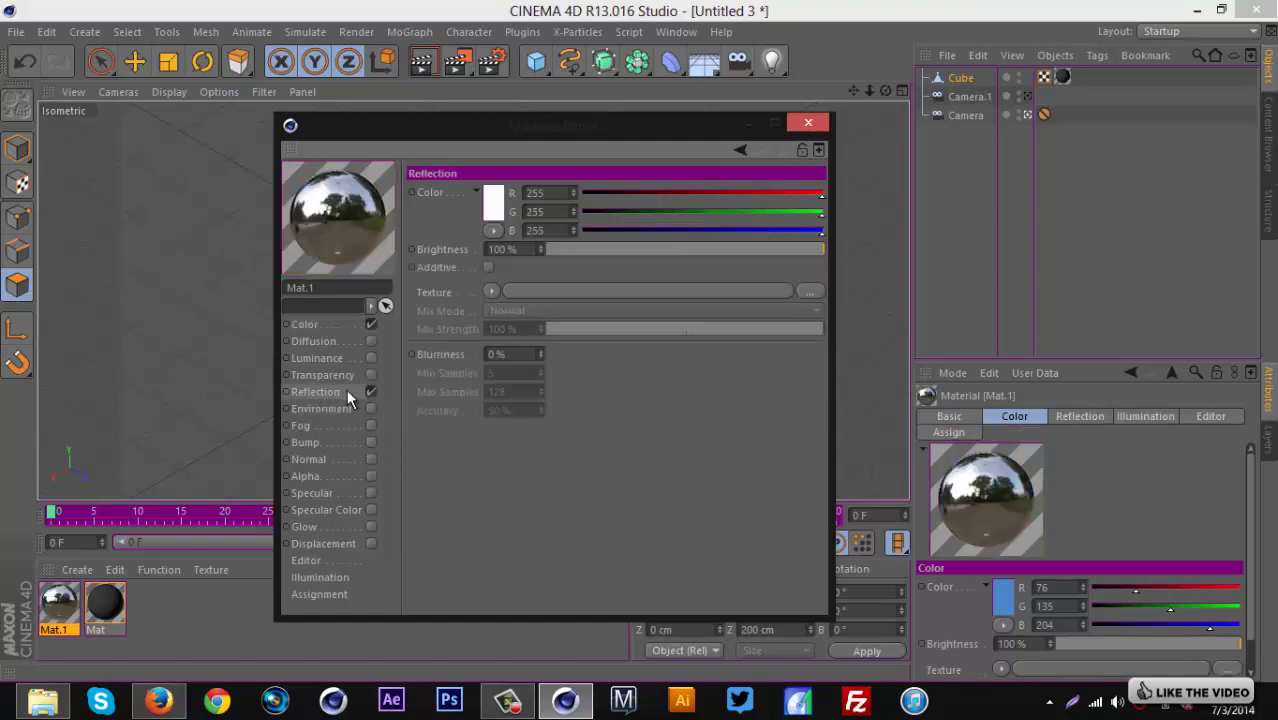
pyautogui.click(715, 248)
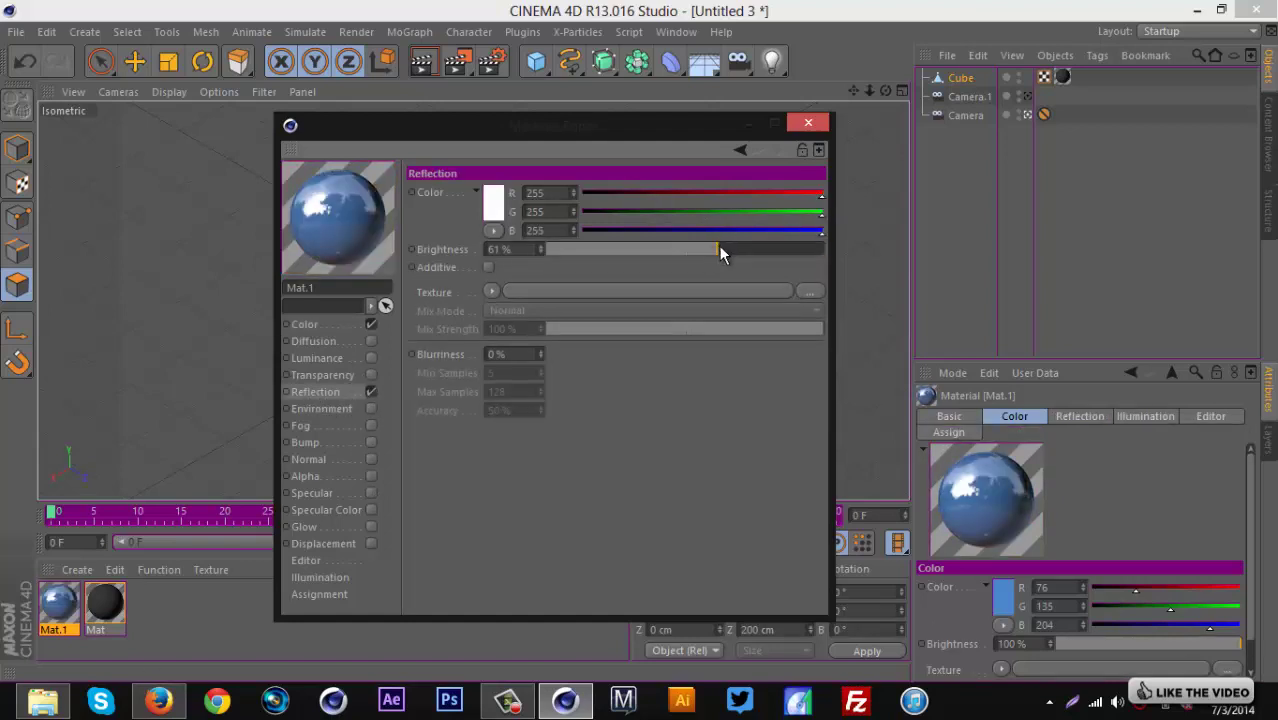
pyautogui.click(808, 122)
# Apply the blue material to the selected inset bands of the tower and deselect the object.
pyautogui.moveTo(500, 288); pyautogui.dragTo(499, 279)
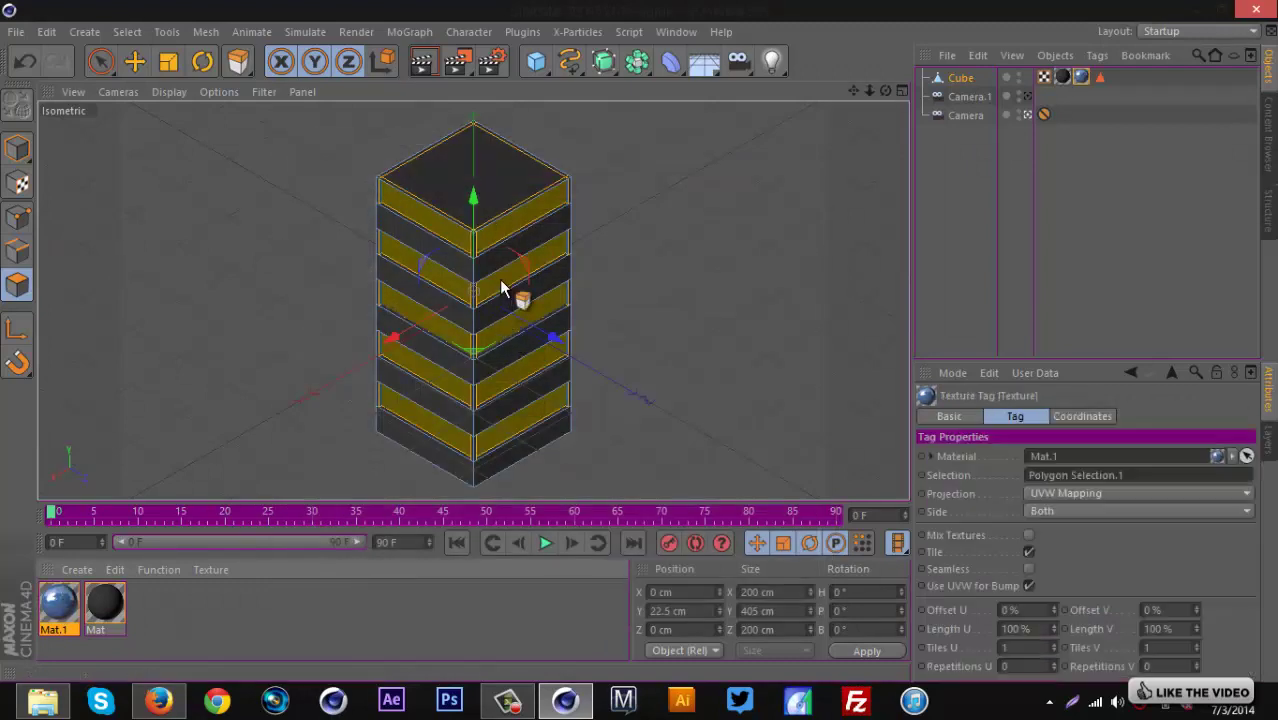
pyautogui.click(1088, 240)
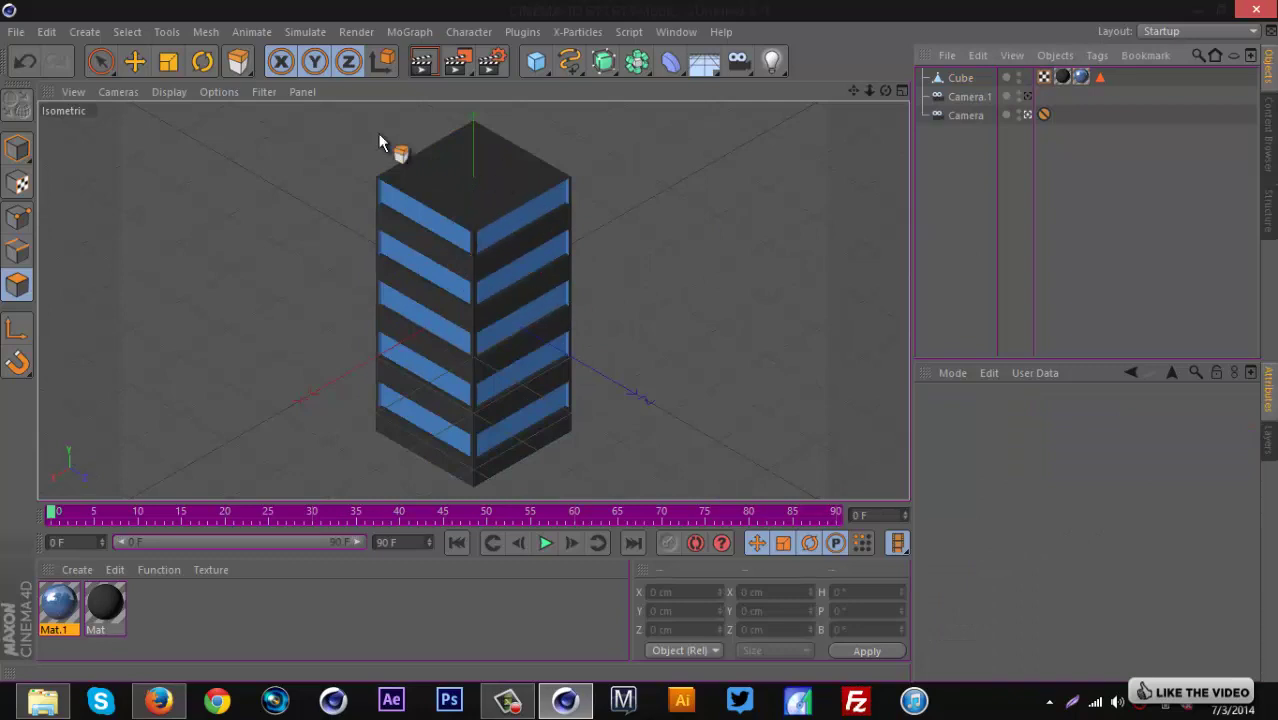
# Select the tower's top face and extrude it upward by 28 cm.
pyautogui.click(100, 60)
pyautogui.click(962, 78)
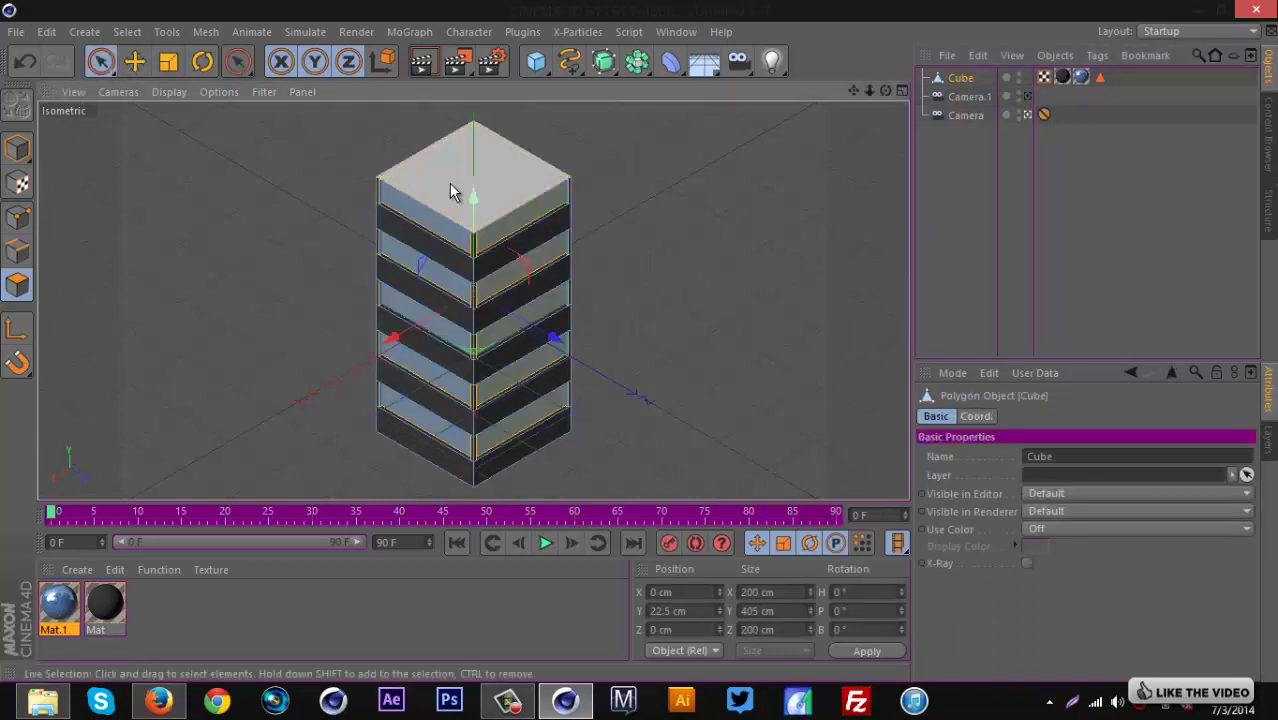
pyautogui.click(449, 191)
pyautogui.rightClick(805, 378)
pyautogui.click(840, 342)
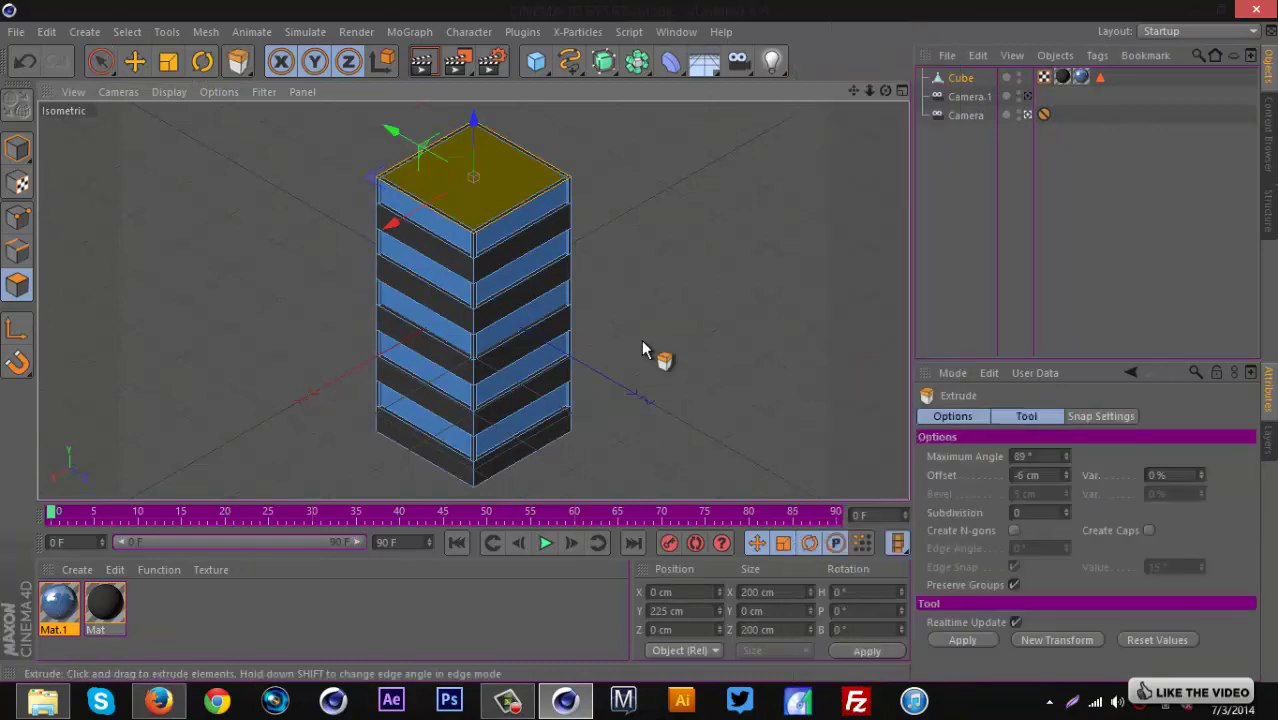
pyautogui.moveTo(641, 339); pyautogui.dragTo(639, 341)
# Bevel the raised top face with a 12 cm extrusion and 12 cm inner offset, and deselect the tower.
pyautogui.rightClick(639, 341)
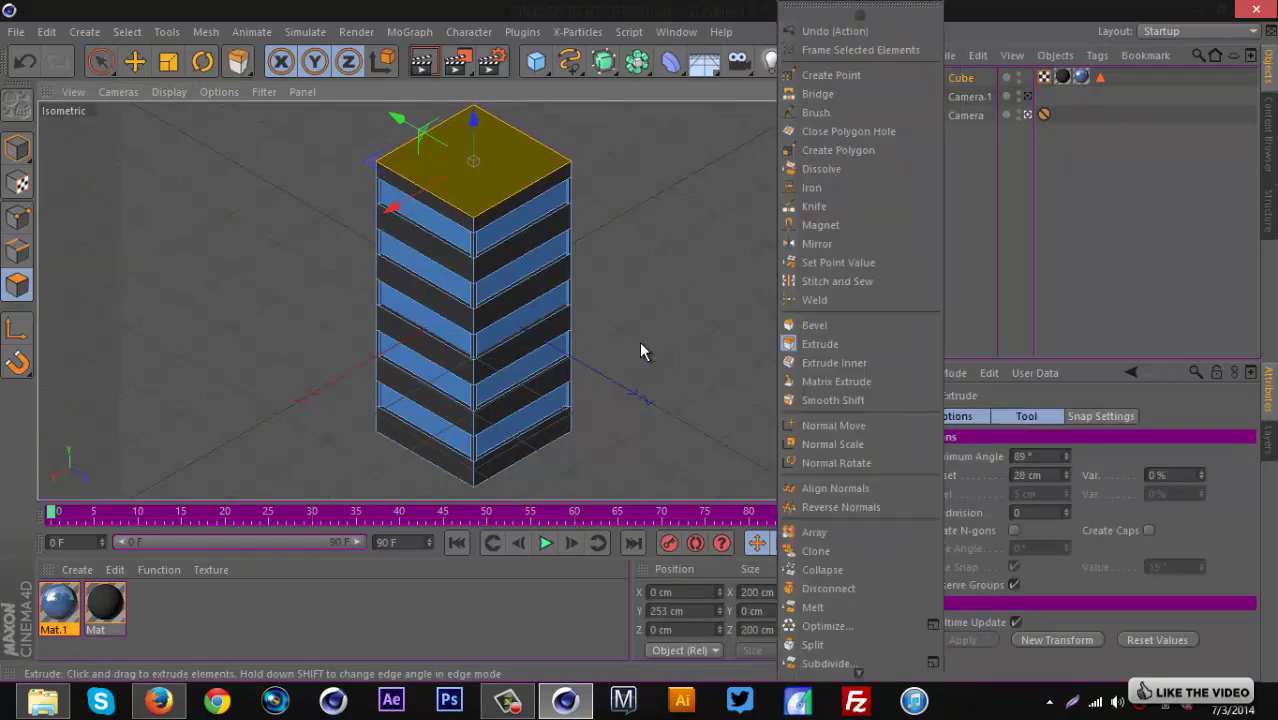
pyautogui.click(819, 324)
pyautogui.click(640, 340)
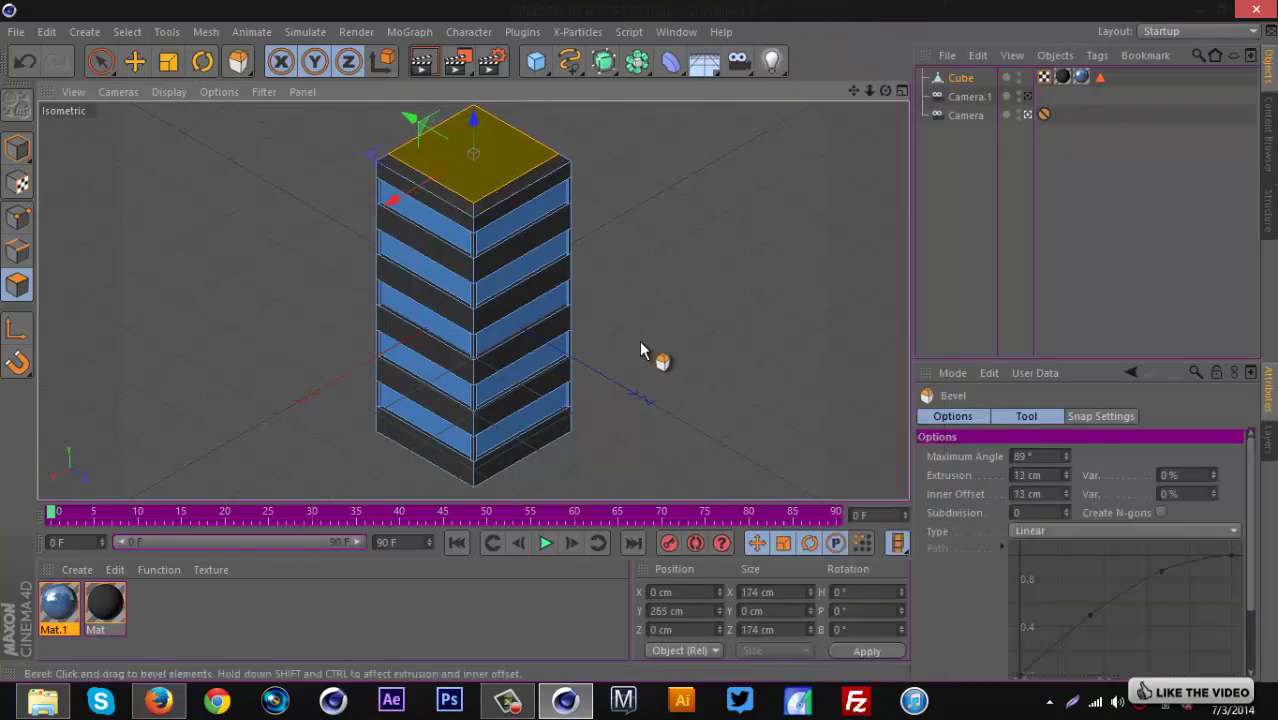
pyautogui.click(1063, 236)
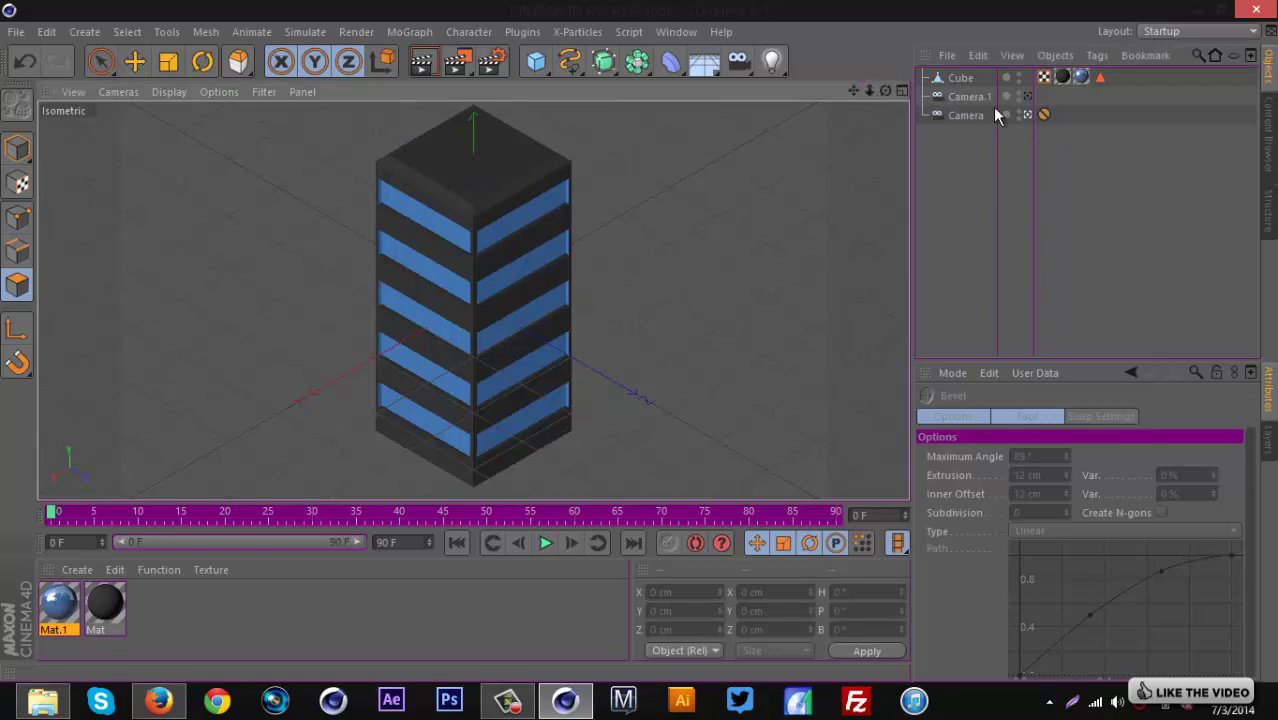
# Inspect the tower through Camera.1 at different distances and positions, and return to the protected camera's view.
pyautogui.moveTo(869, 90); pyautogui.dragTo(640, 350)
pyautogui.scroll(-5, 640, 350)
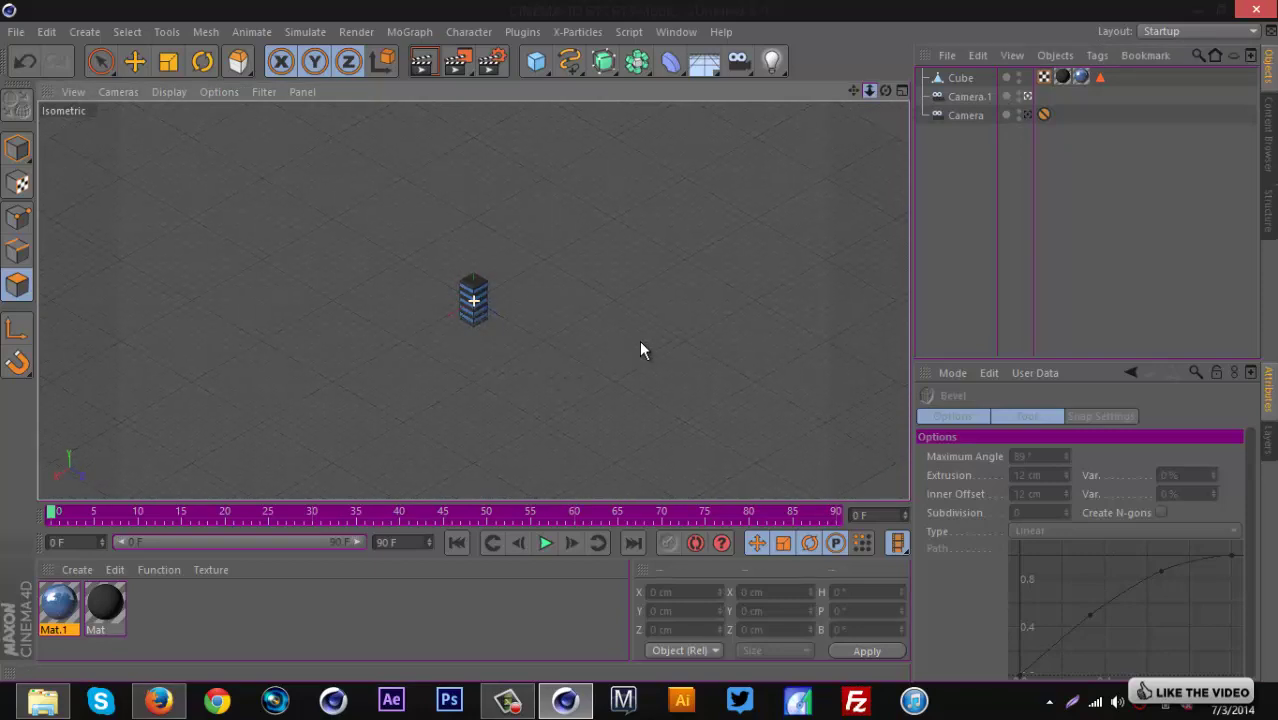
pyautogui.scroll(5, 641, 350)
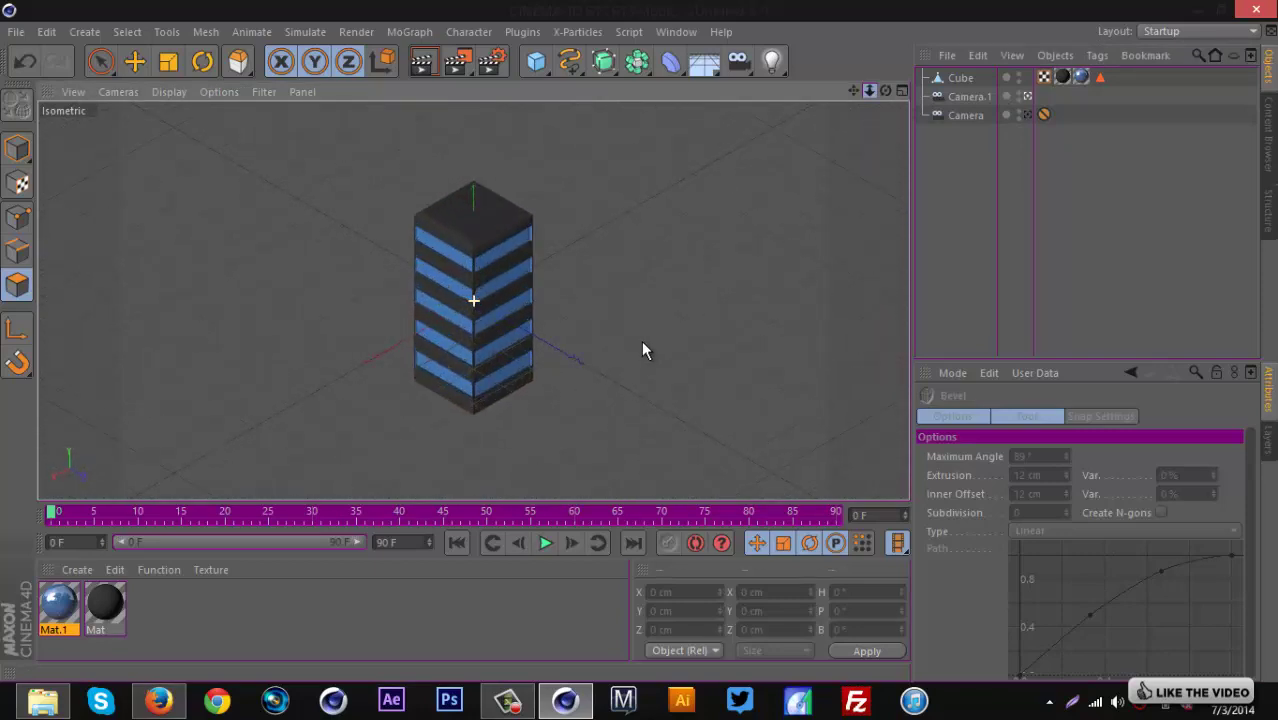
pyautogui.moveTo(853, 90); pyautogui.dragTo(644, 348)
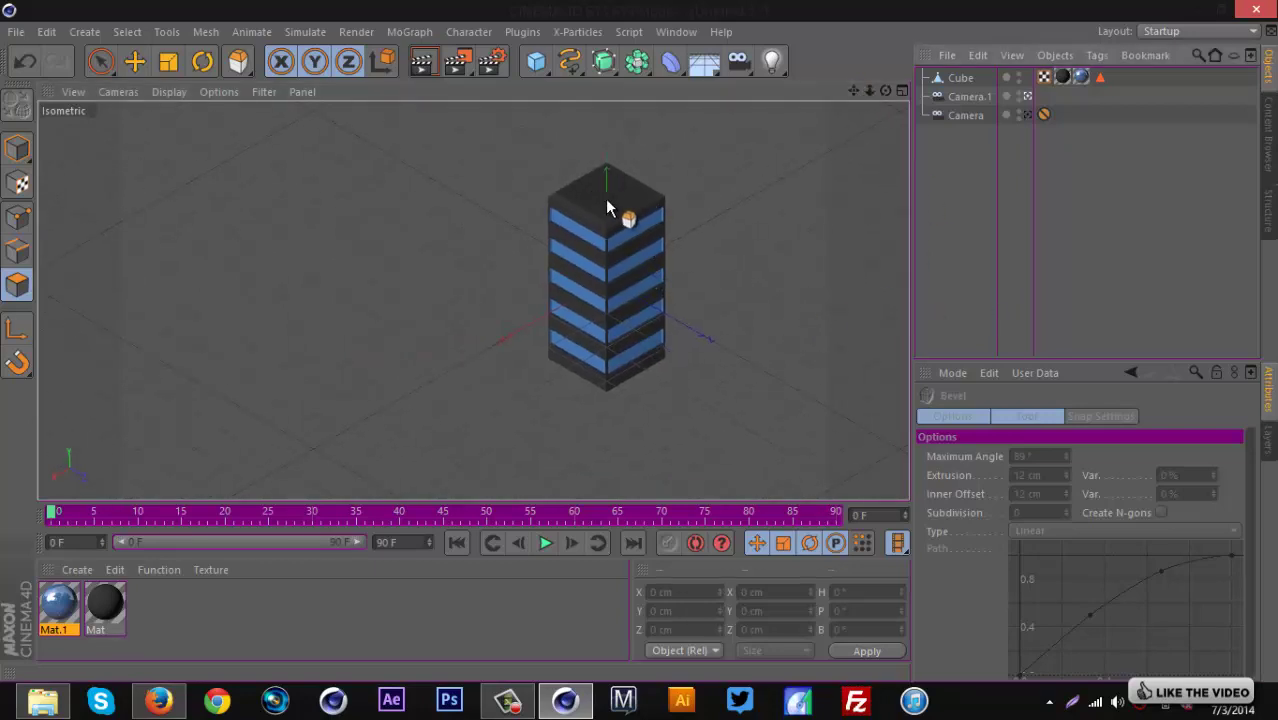
pyautogui.click(1025, 114)
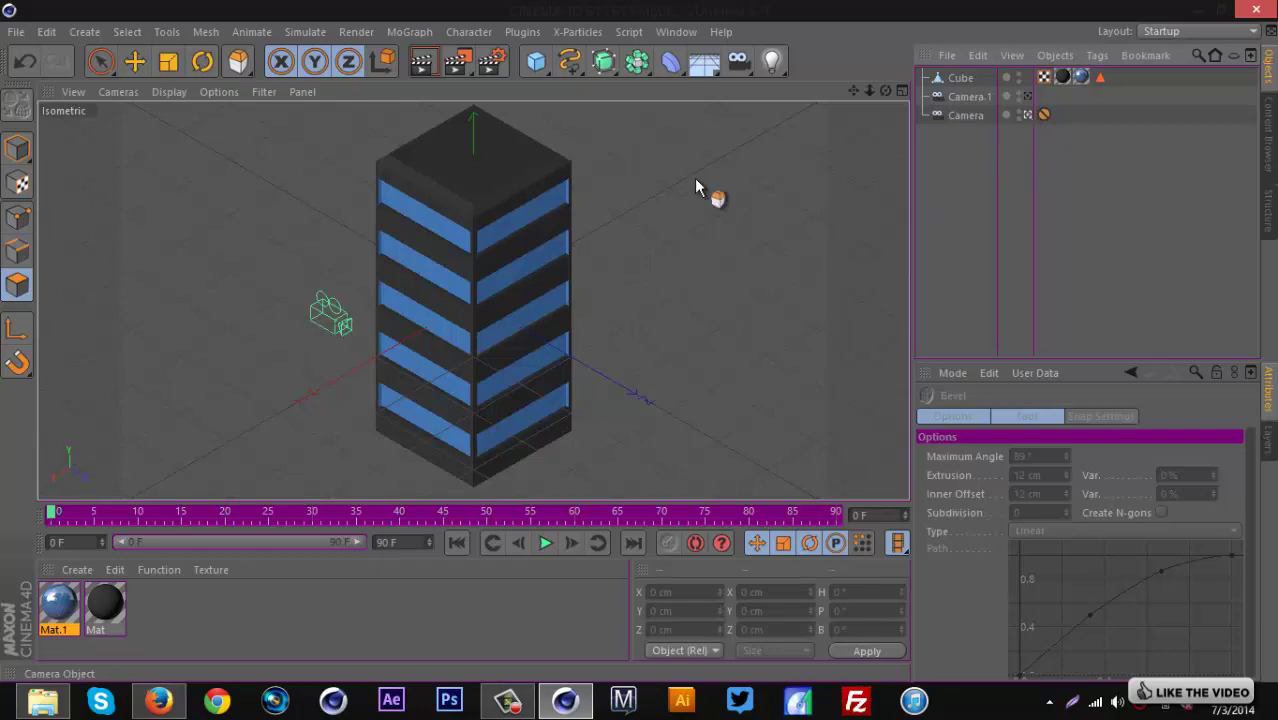
# Duplicate the tower and place the copy inside a new Atom Array.
pyautogui.click(962, 80)
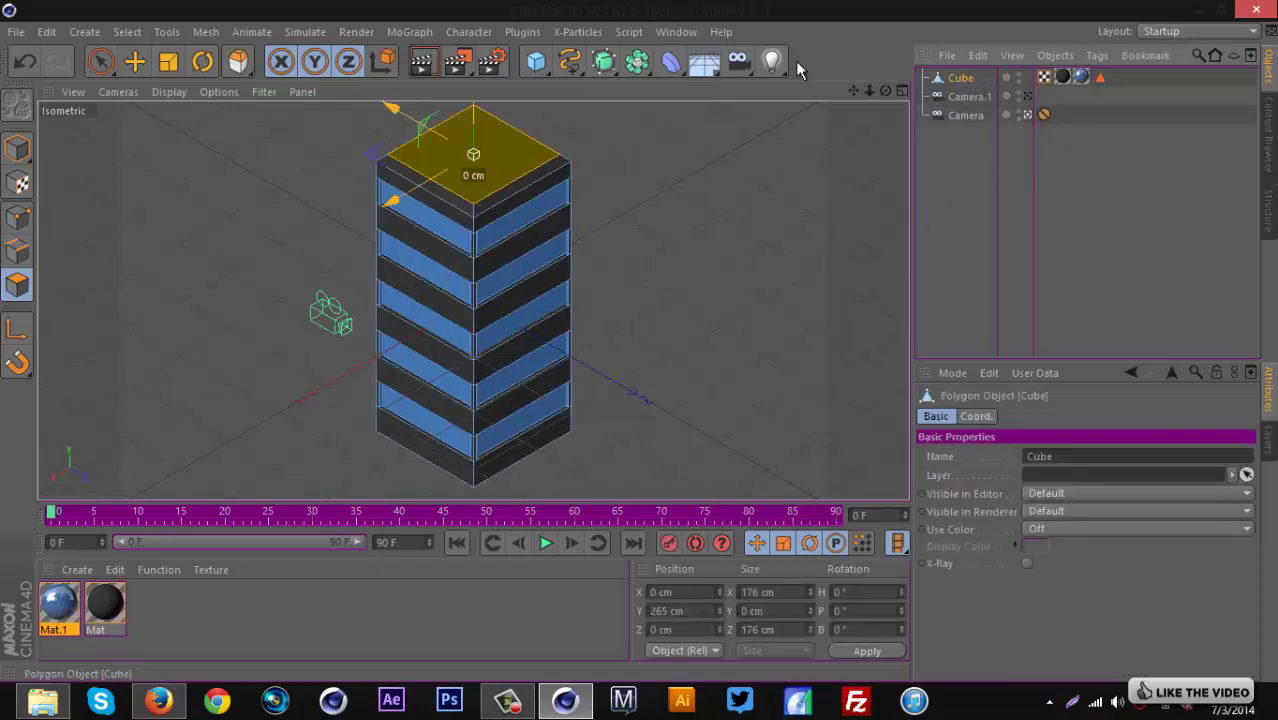
pyautogui.hotkey('ctrl', 'c')
pyautogui.hotkey('ctrl', 'v')
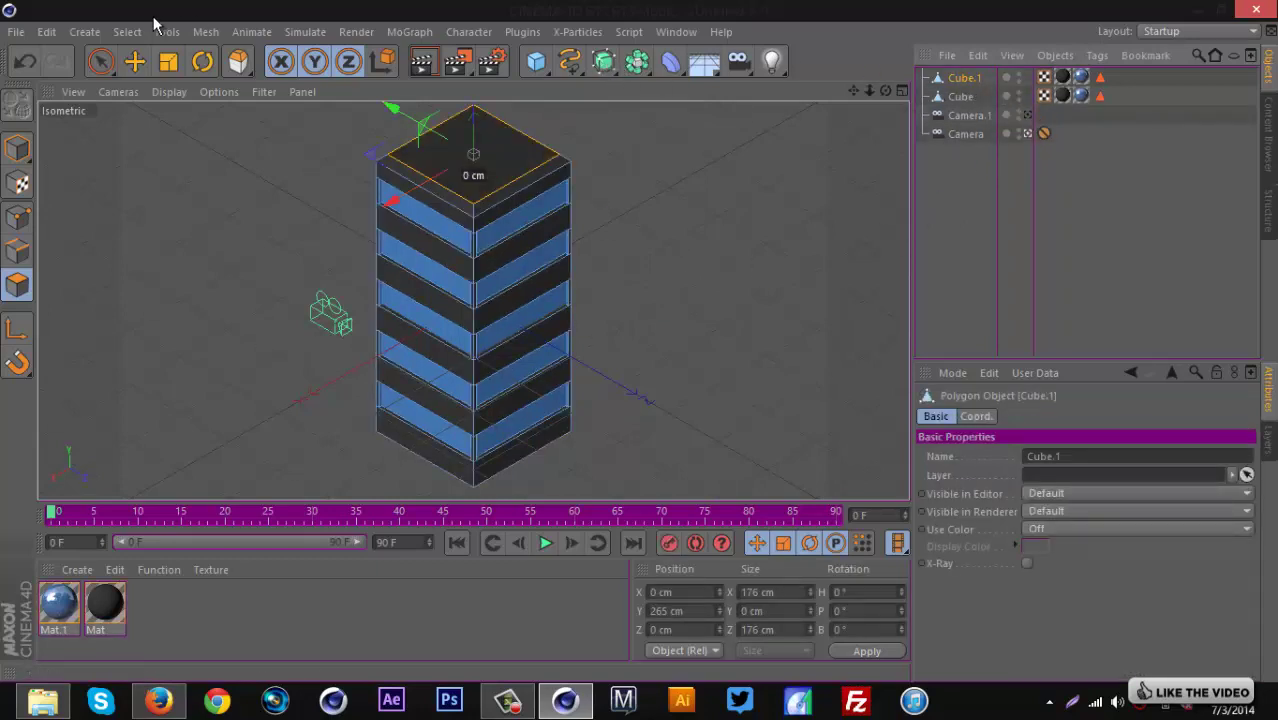
pyautogui.moveTo(635, 68); pyautogui.dragTo(856, 80)
pyautogui.moveTo(962, 94); pyautogui.dragTo(962, 80)
# Adjust the Atom Array's Sphere Radius and deselect the object.
pyautogui.click(962, 80)
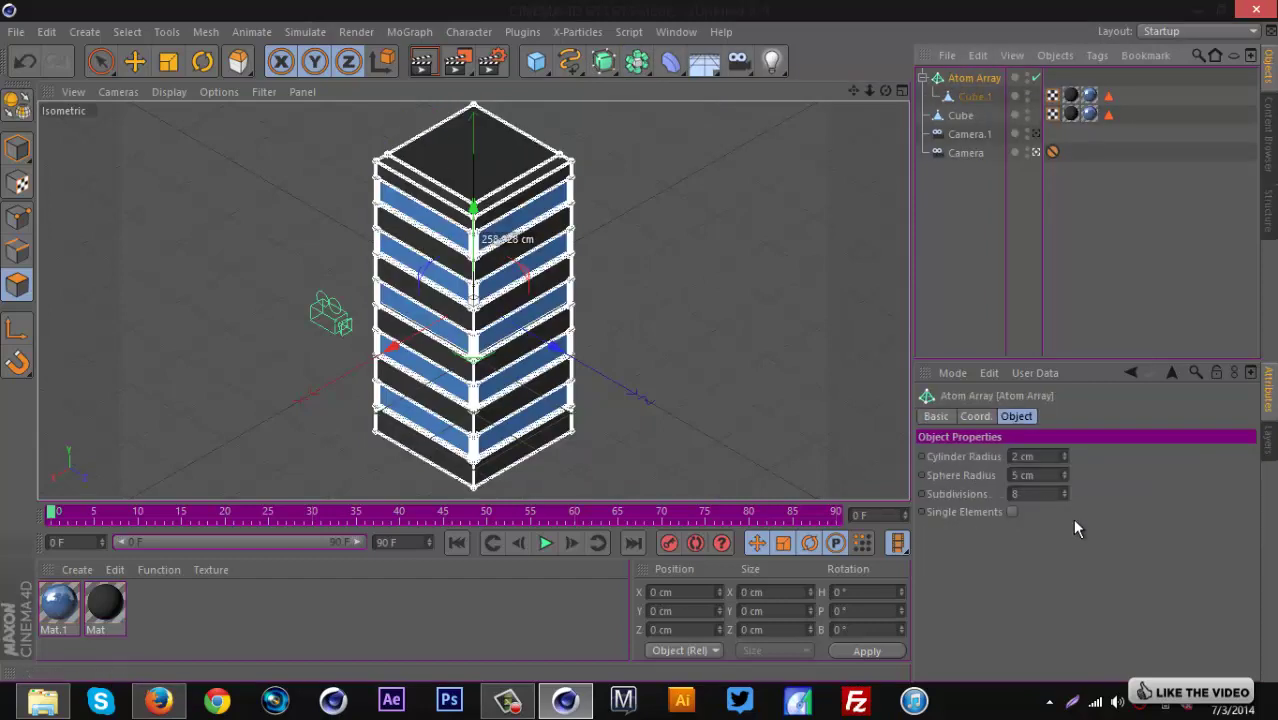
pyautogui.click(1040, 475)
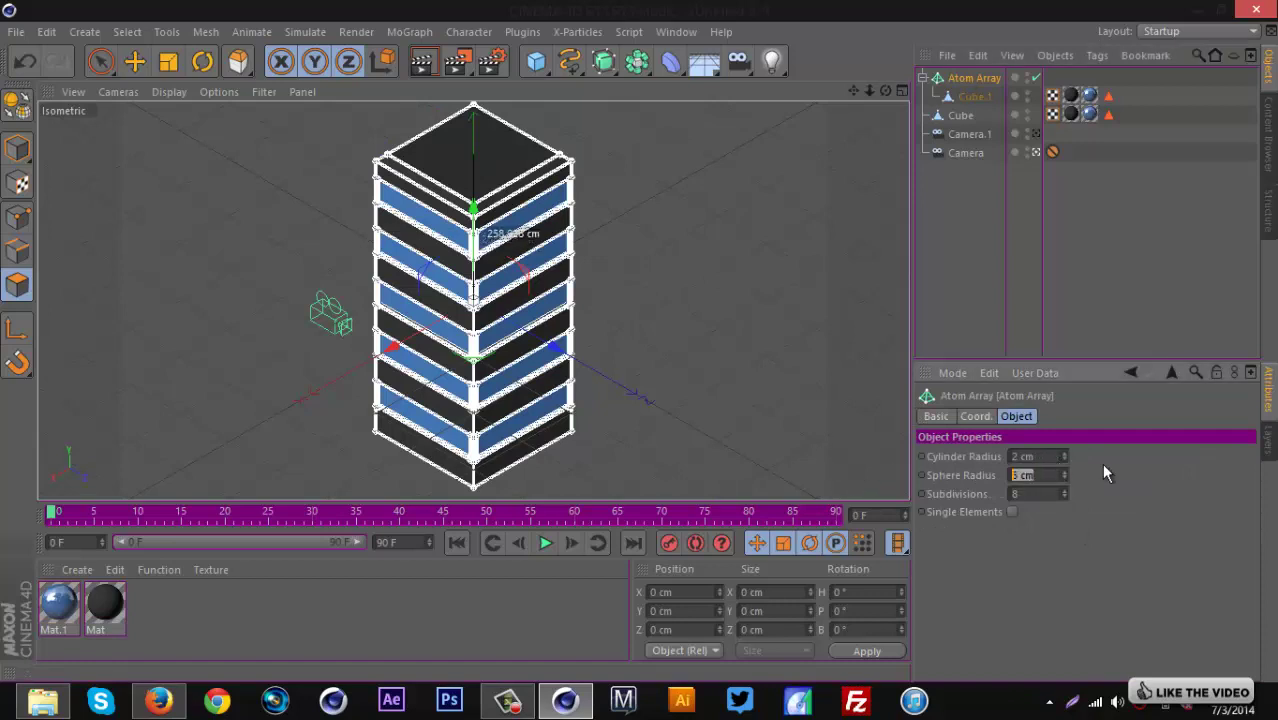
pyautogui.click(1115, 271)
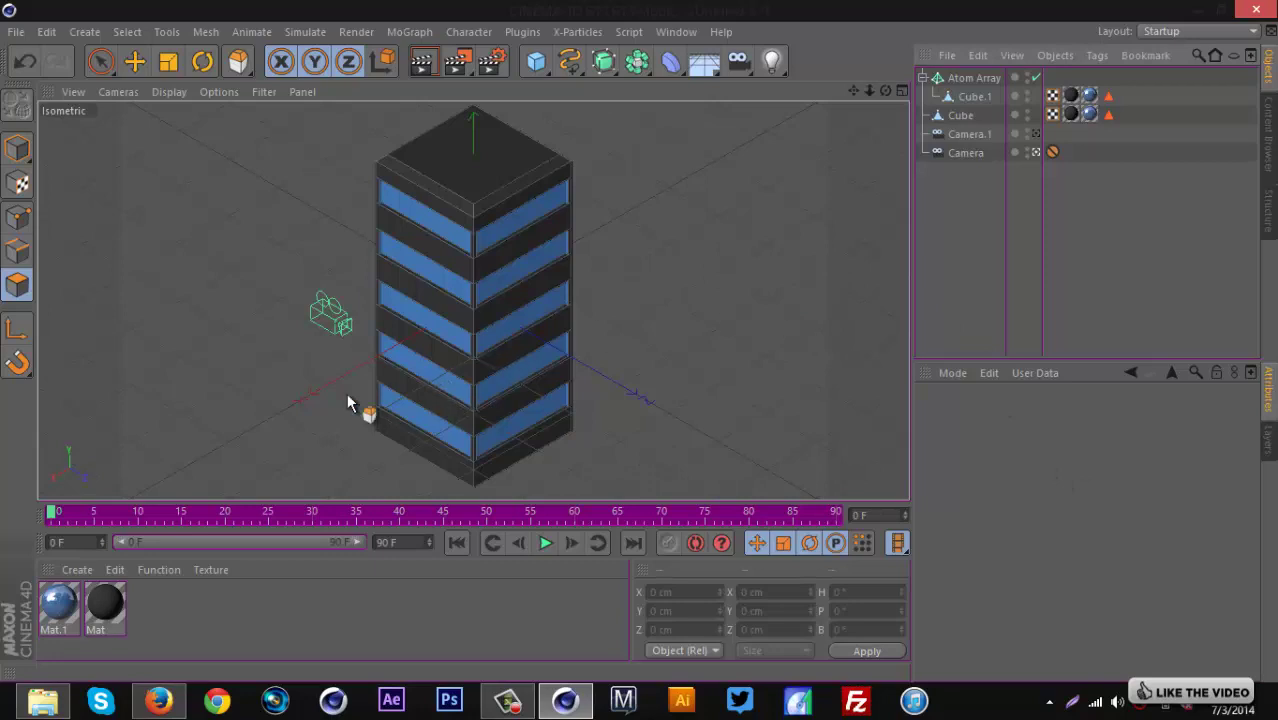
# Create a lighter grey copy of the dark material with color R 102, G 105, B 105 and apply it to the Atom Array.
pyautogui.click(106, 605)
pyautogui.hotkey('ctrl', 'c')
pyautogui.hotkey('ctrl', 'v')
pyautogui.doubleClick(62, 607)
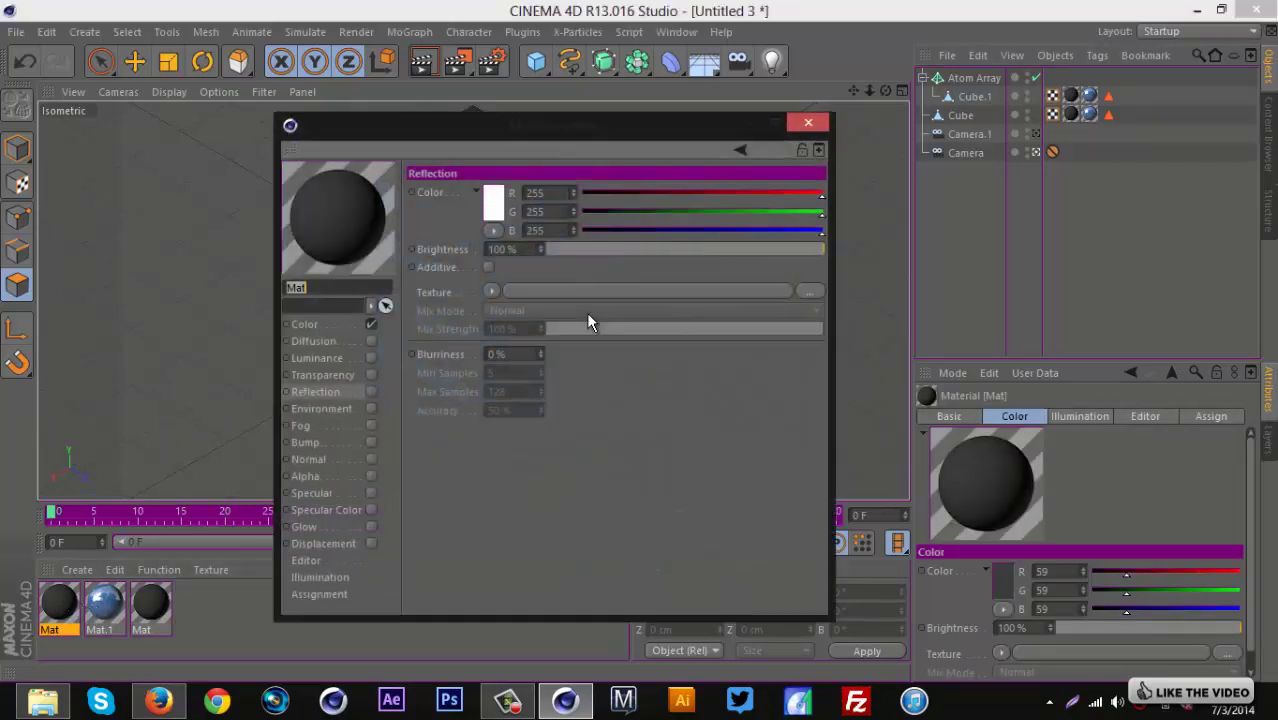
pyautogui.click(362, 326)
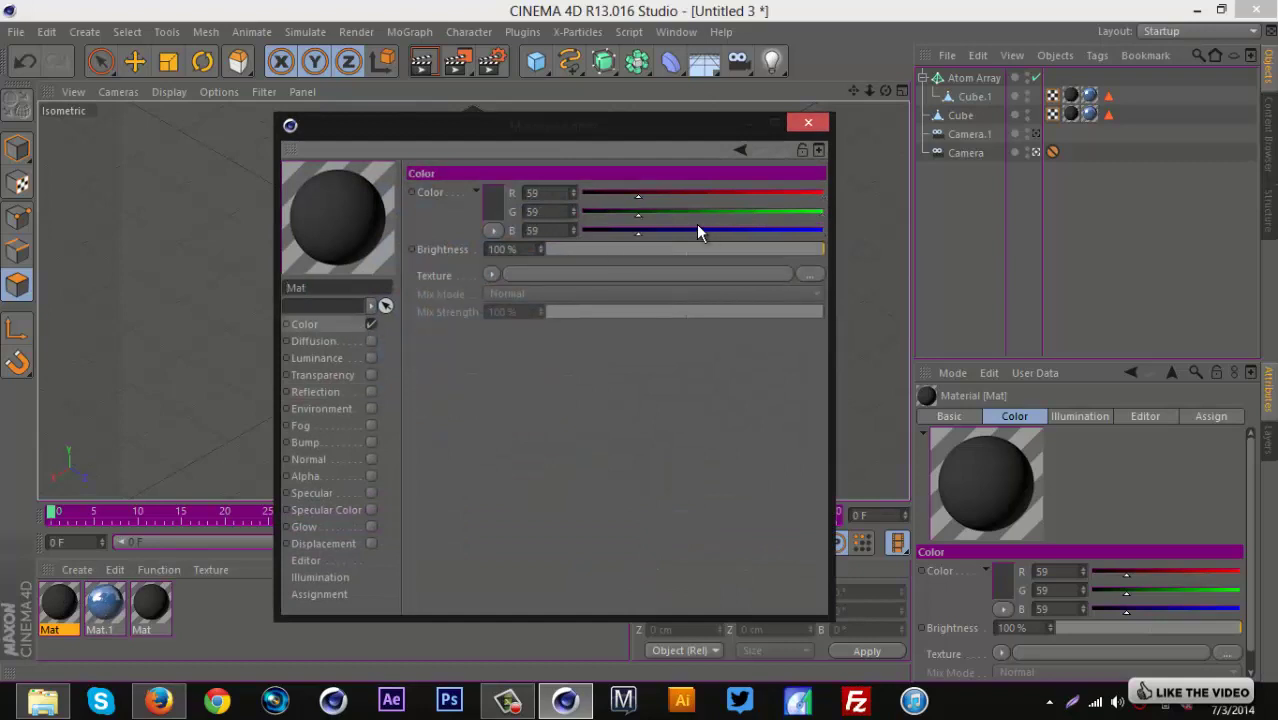
pyautogui.click(680, 193)
pyautogui.click(680, 211)
pyautogui.click(680, 230)
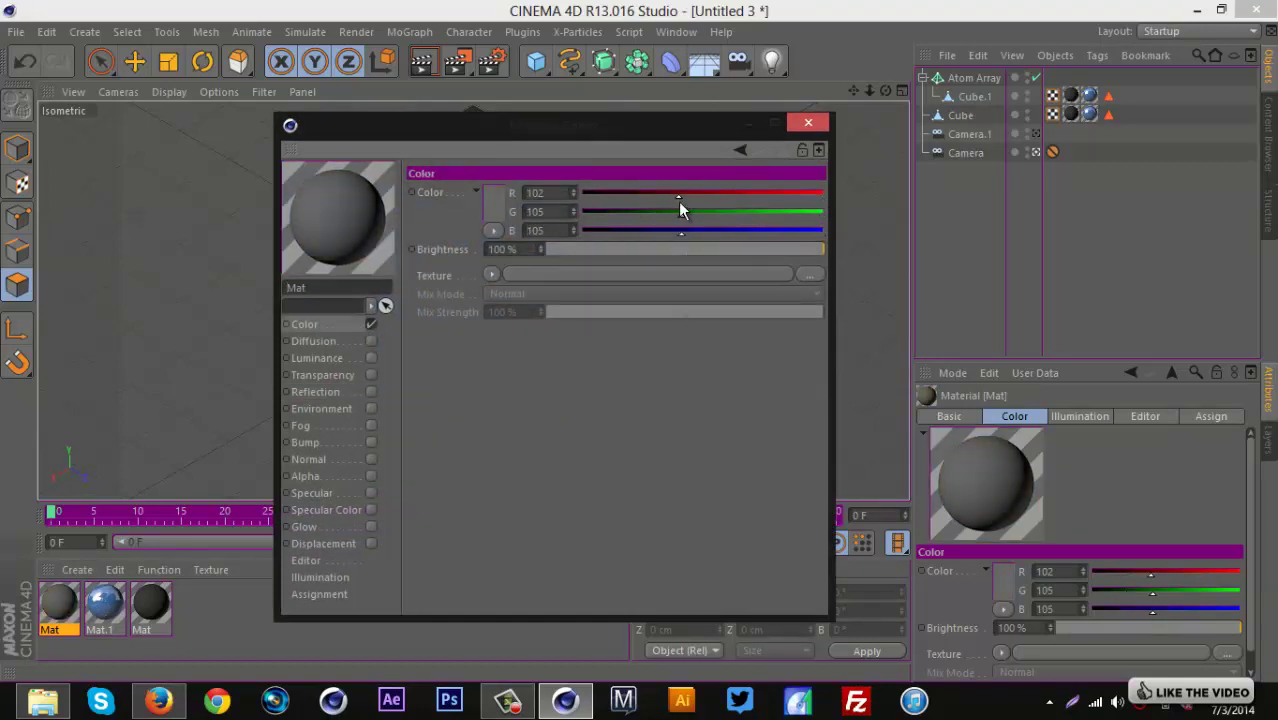
pyautogui.click(806, 127)
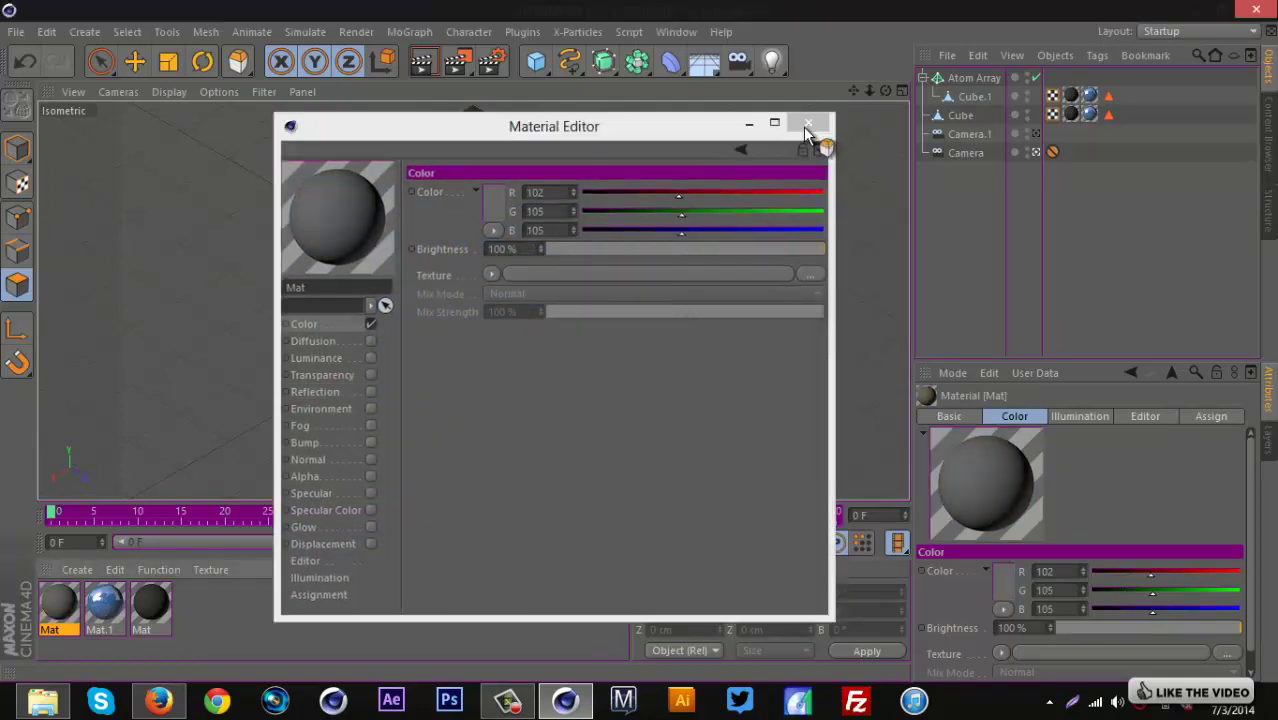
pyautogui.moveTo(1075, 79); pyautogui.dragTo(1048, 79)
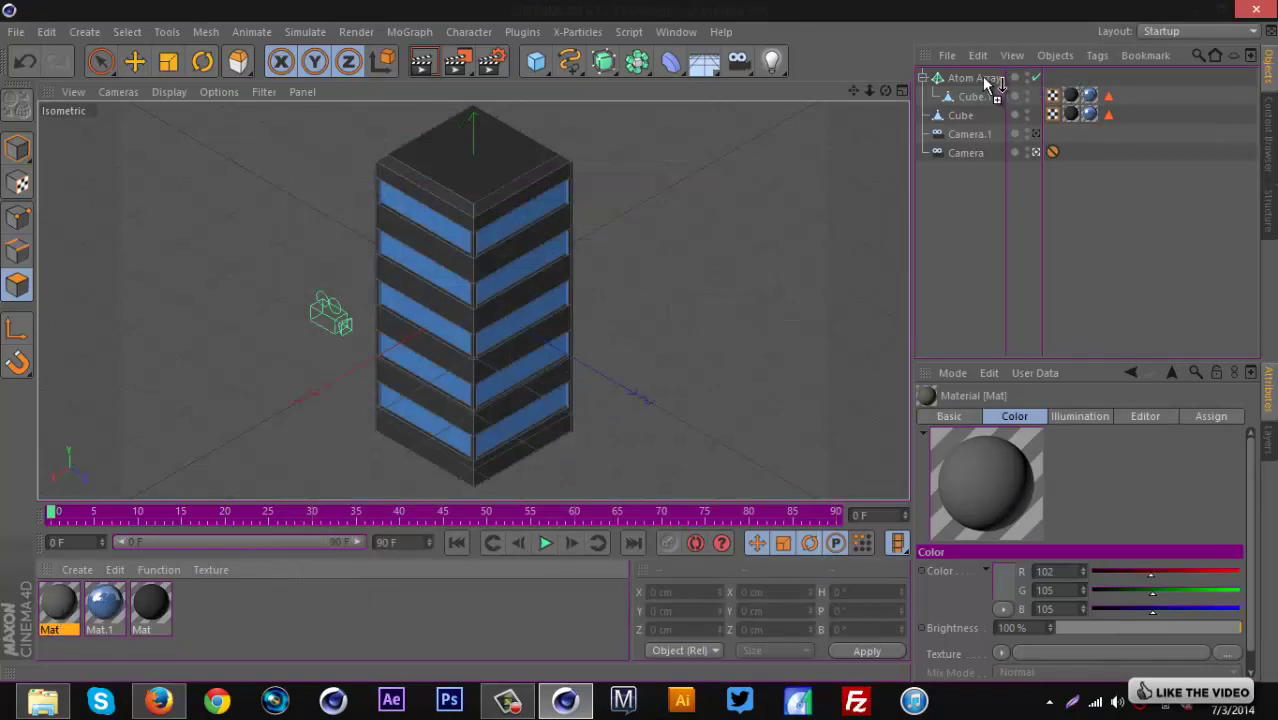
pyautogui.click(998, 193)
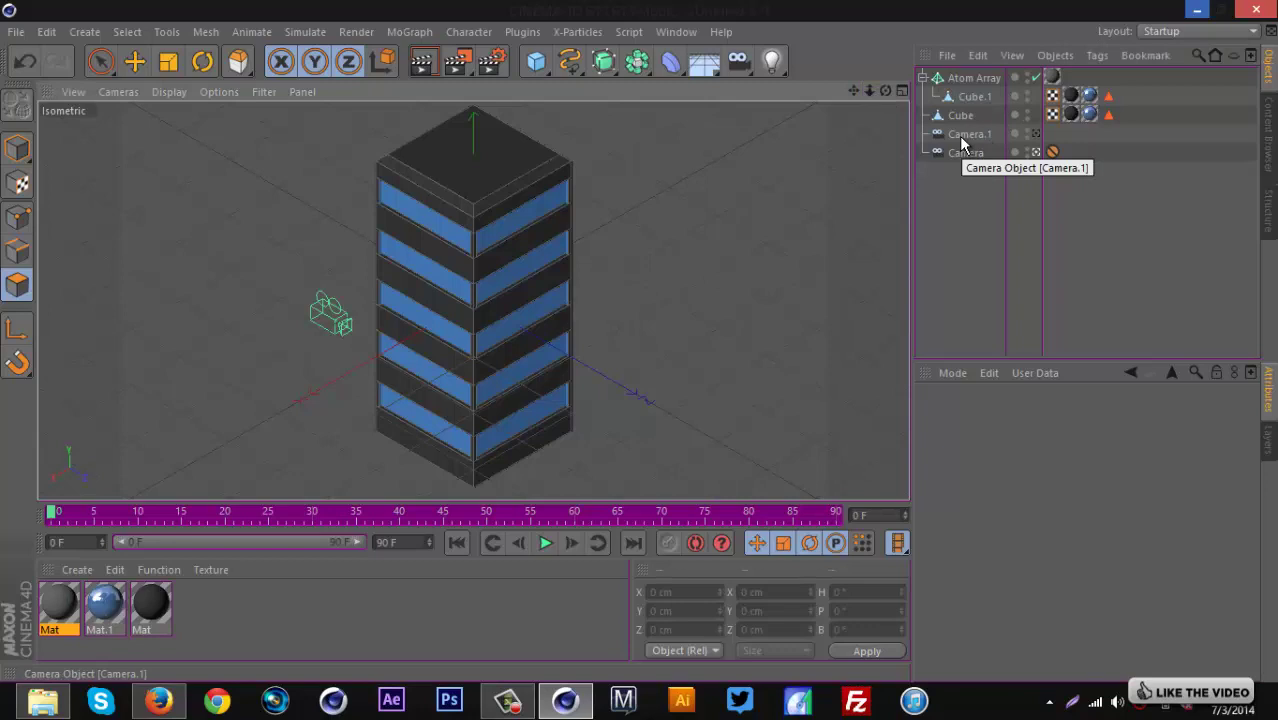
# Switch to model mode with the Move tool and group the Atom Array, tower and both cameras under one null.
pyautogui.click(17, 150)
pyautogui.click(134, 61)
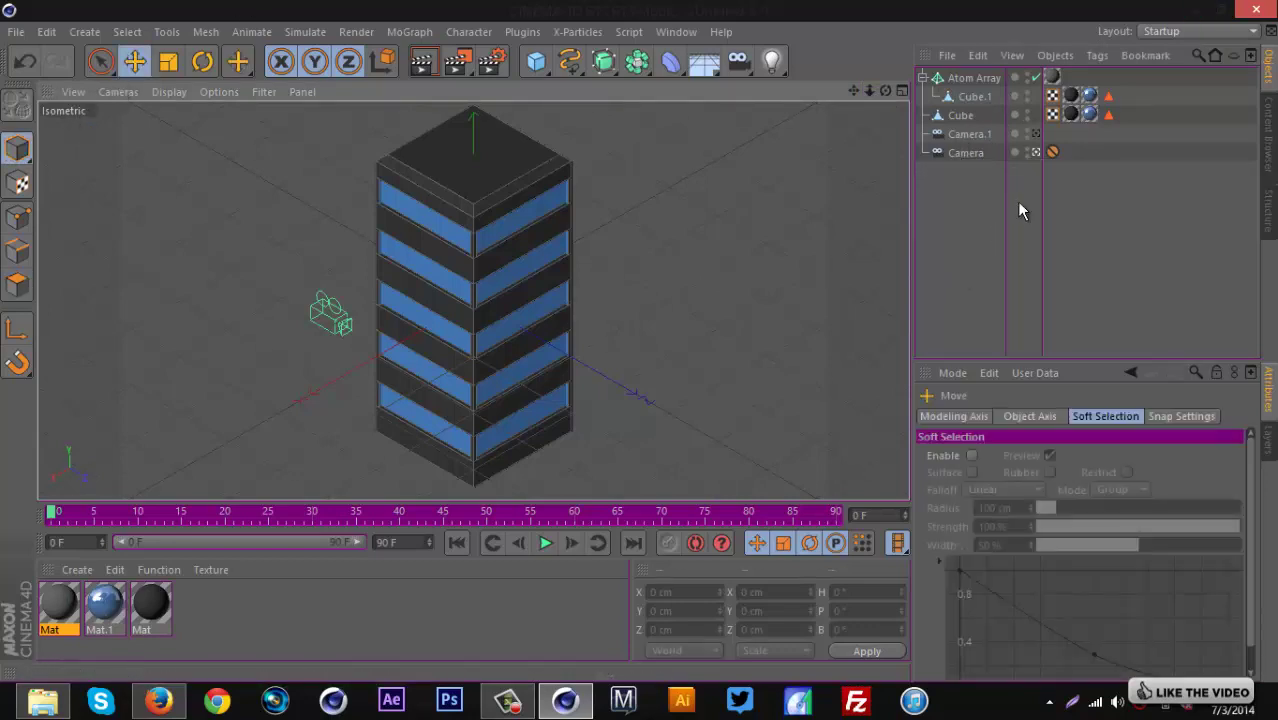
pyautogui.click(974, 79)
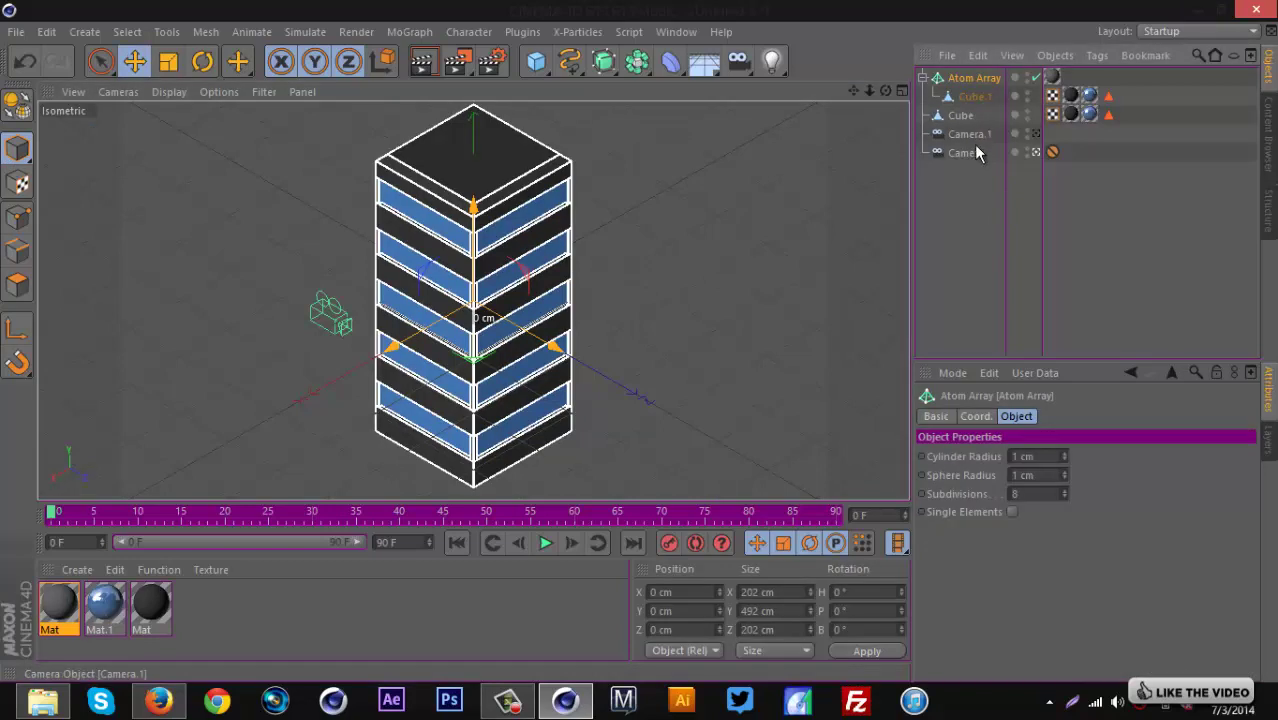
pyautogui.keyDown('shift'); pyautogui.click(966, 153); pyautogui.keyUp('shift')
pyautogui.rightClick(974, 157)
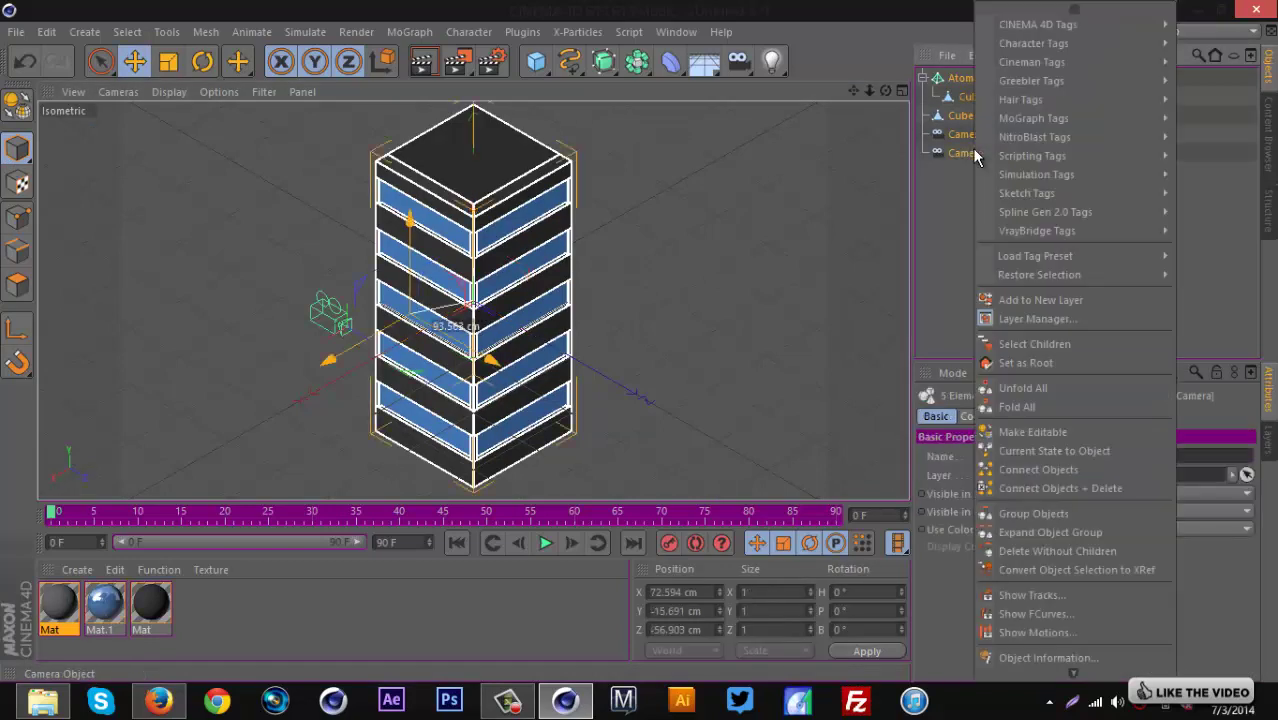
pyautogui.click(1046, 510)
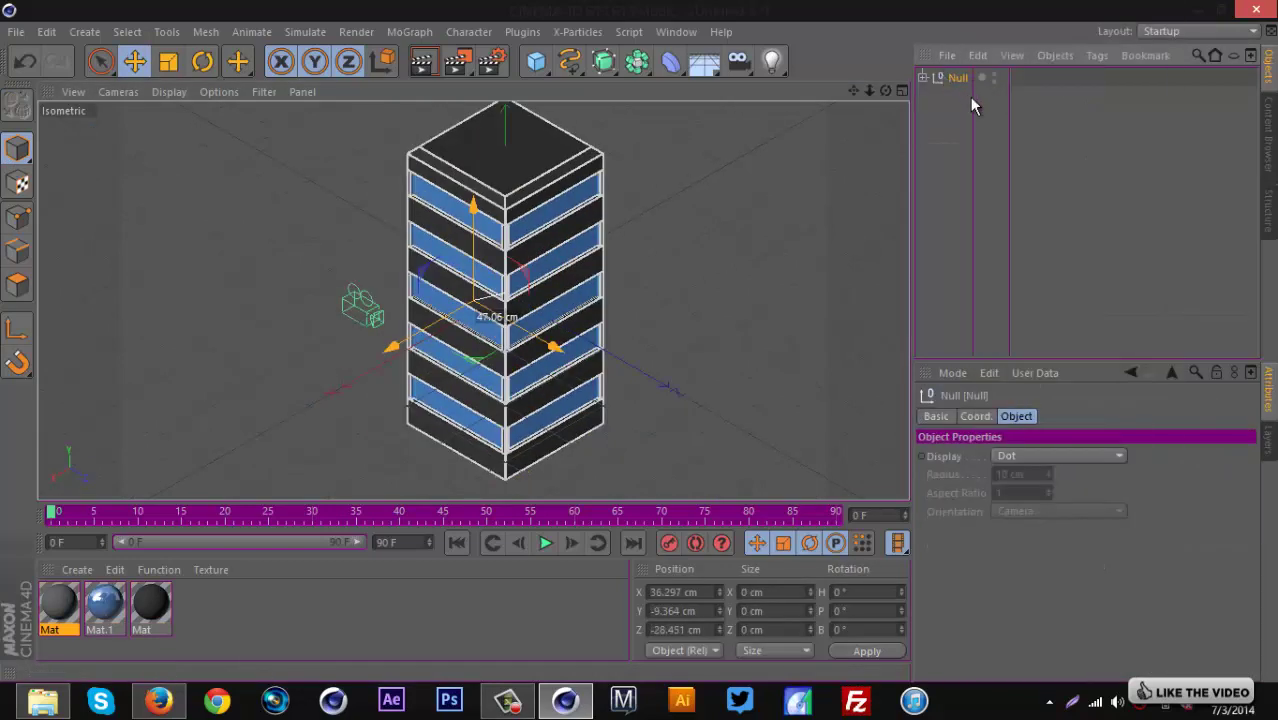
pyautogui.click(944, 157)
# Add an omni light and move it above and beside the tower, to about X 255 cm and Y 321 cm.
pyautogui.click(775, 64)
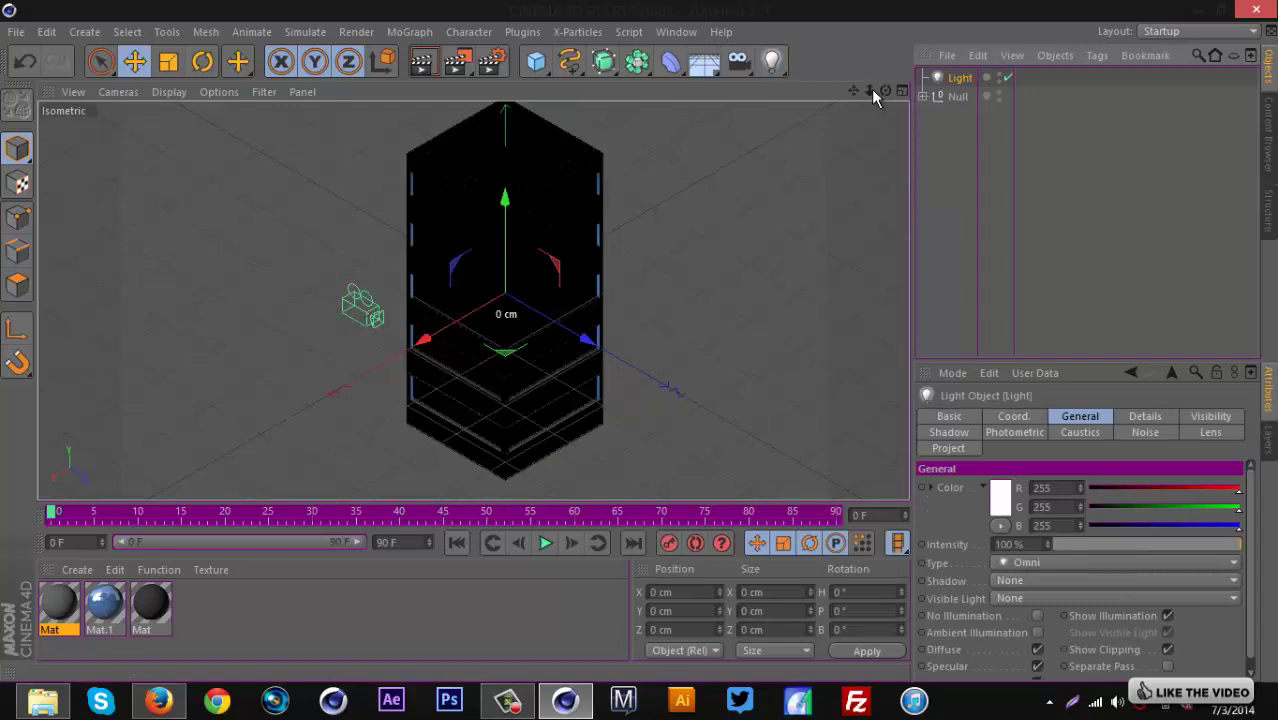
pyautogui.click(924, 96)
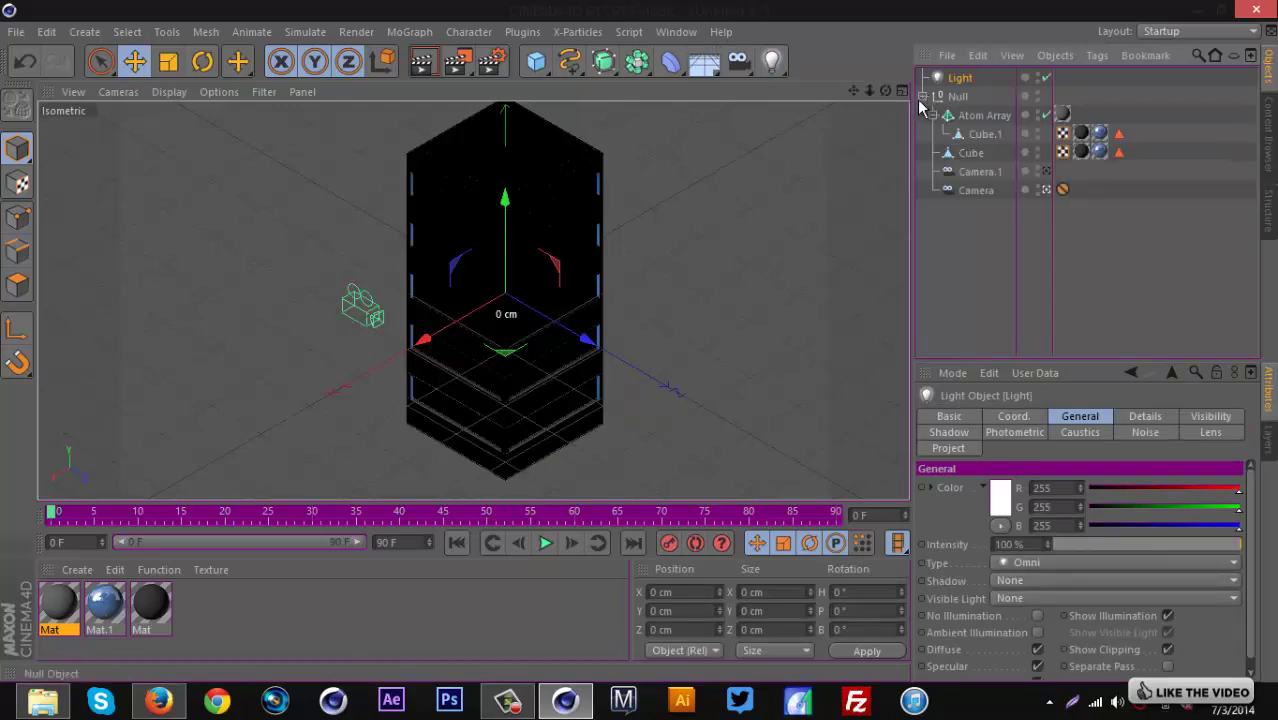
pyautogui.click(1045, 190)
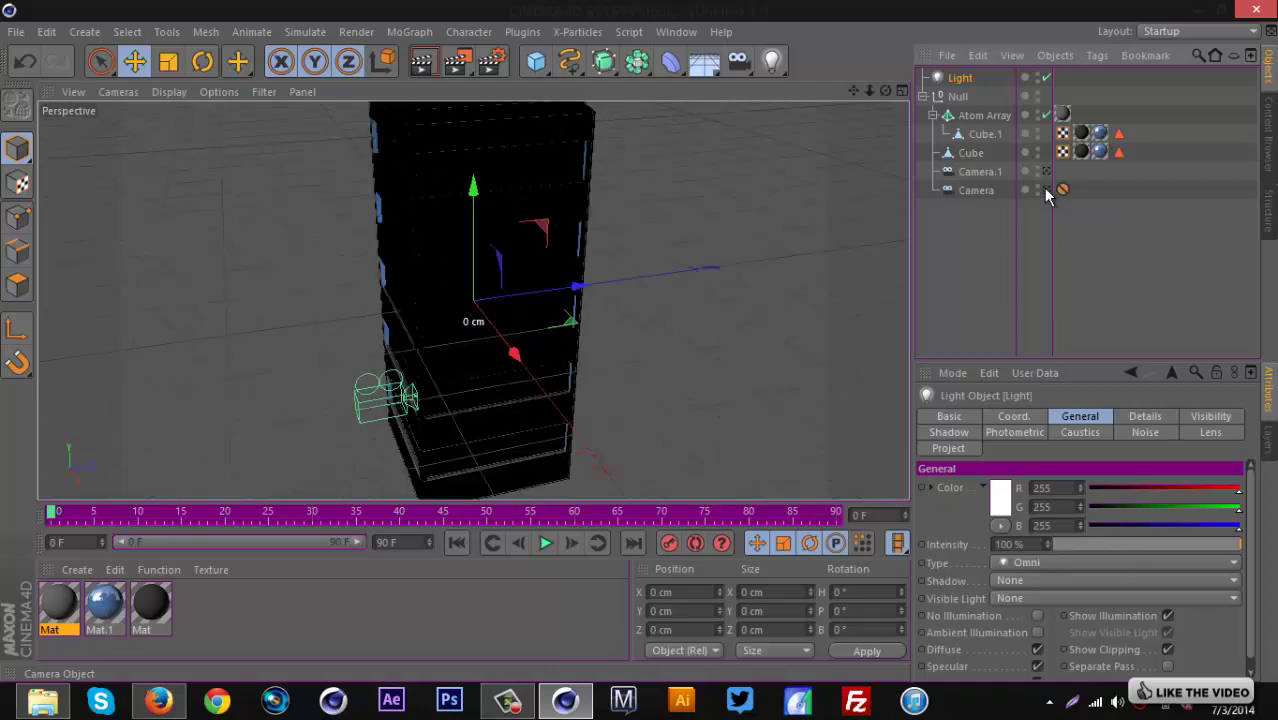
pyautogui.moveTo(886, 92); pyautogui.dragTo(640, 345)
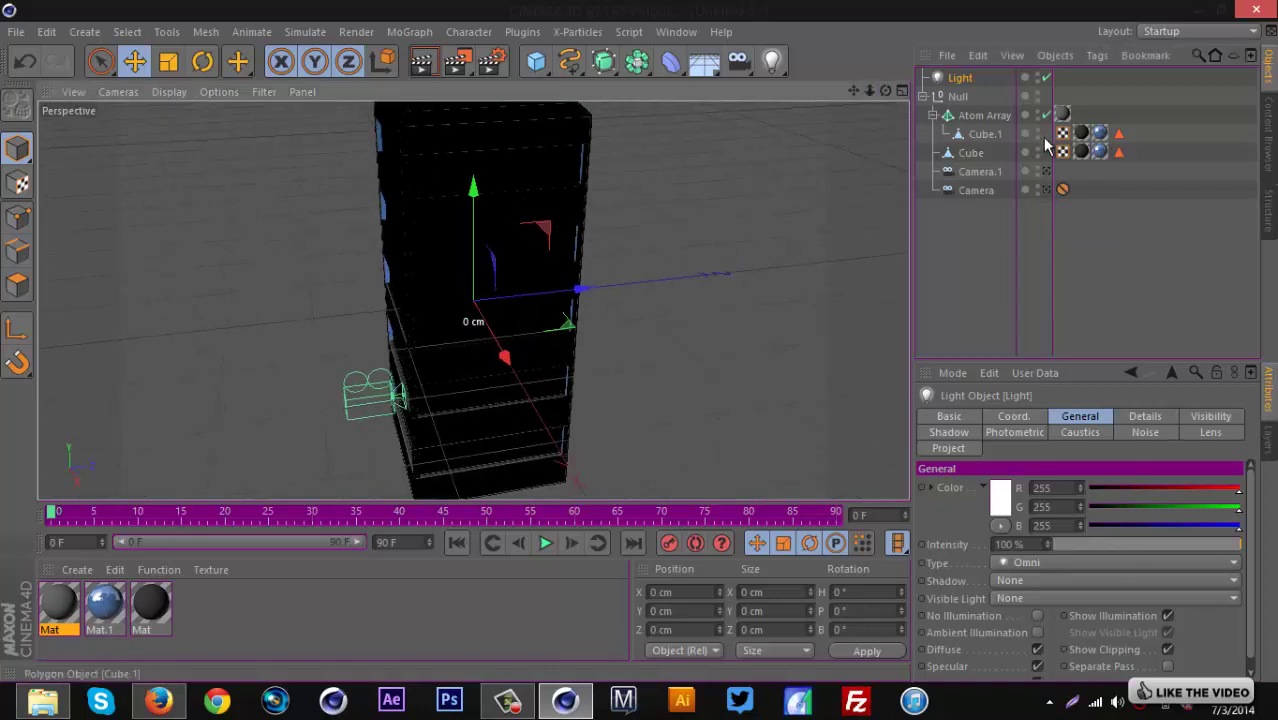
pyautogui.click(1045, 190)
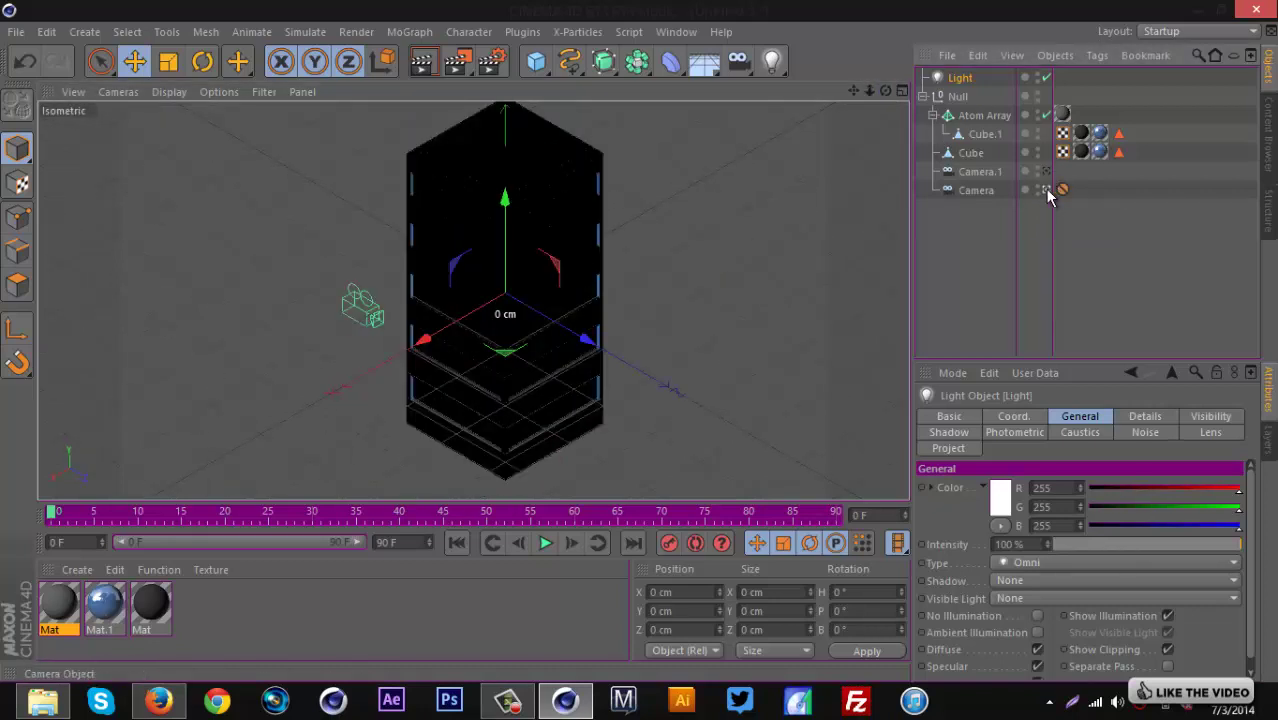
pyautogui.click(1045, 190)
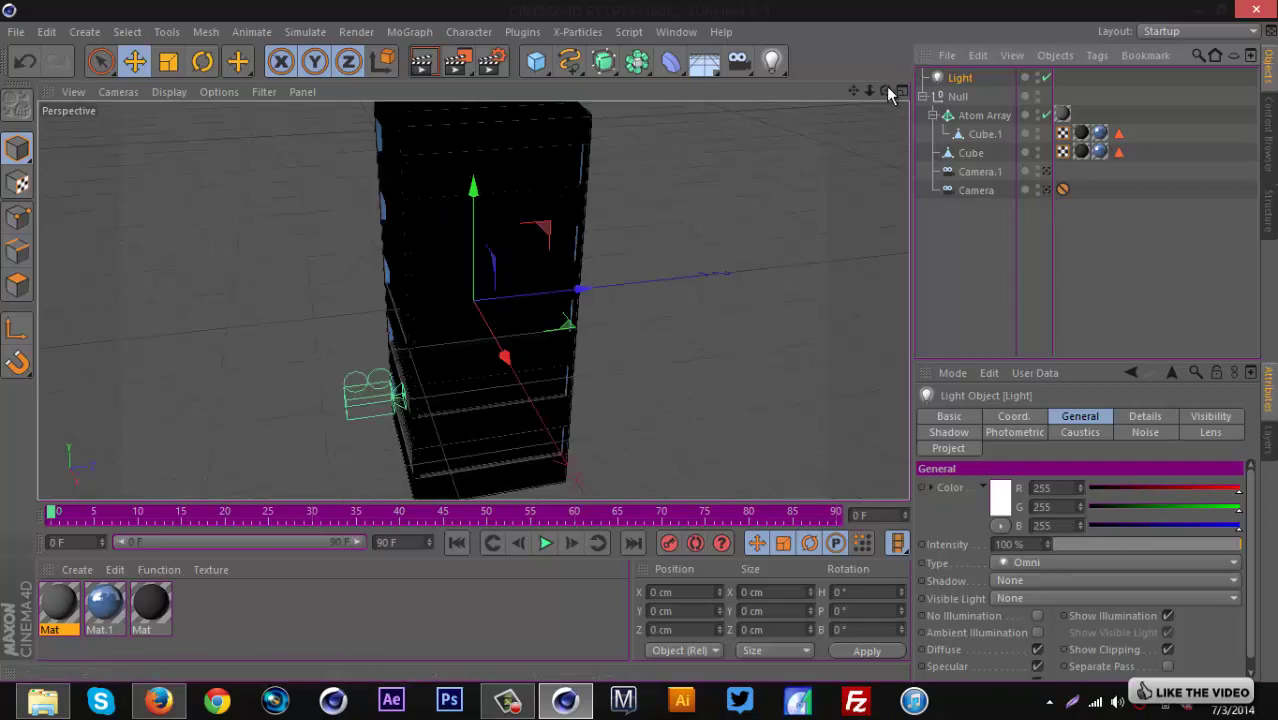
pyautogui.moveTo(886, 92); pyautogui.dragTo(975, 92)
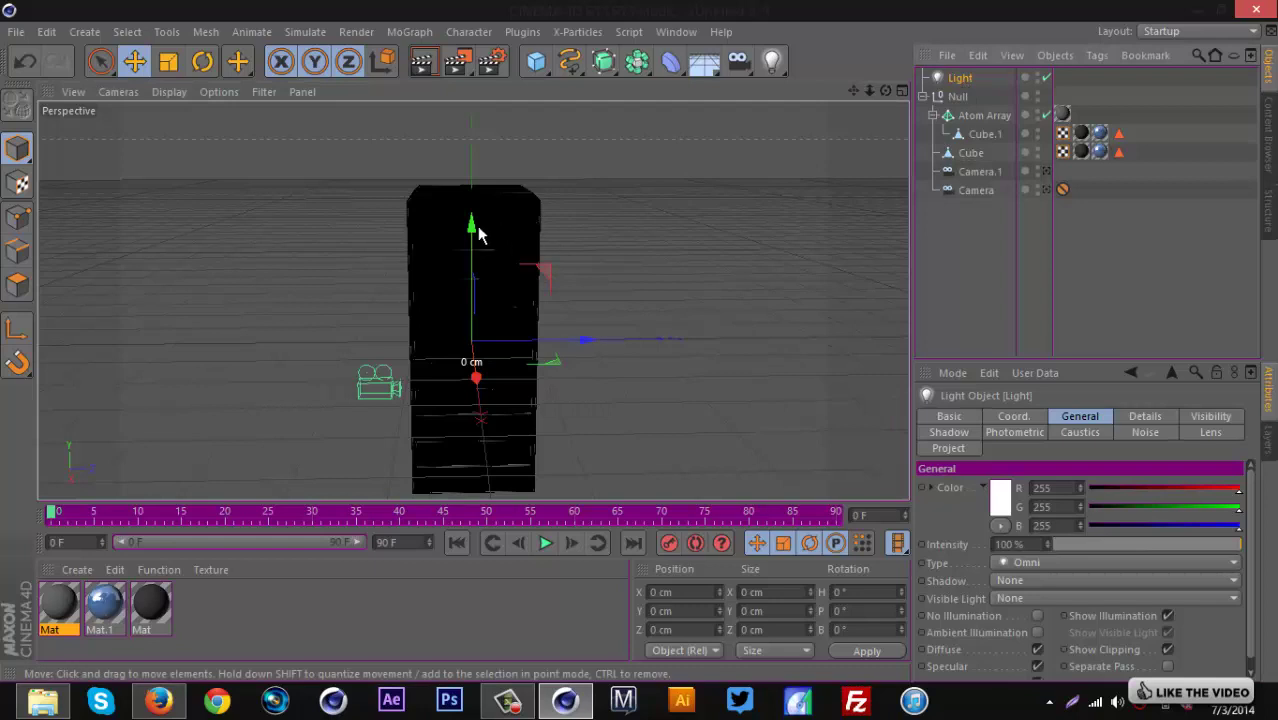
pyautogui.moveTo(478, 234); pyautogui.dragTo(600, 147)
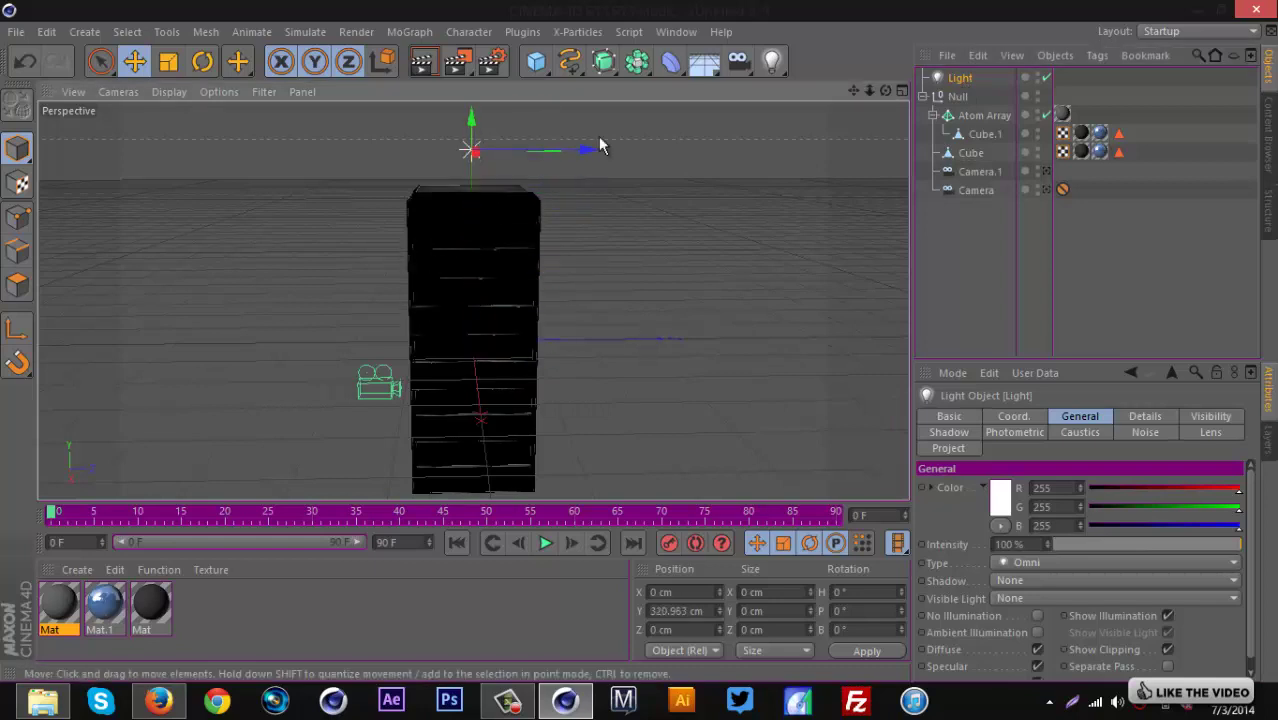
pyautogui.keyDown('alt'); pyautogui.moveTo(645, 351); pyautogui.dragTo(619, 123); pyautogui.keyUp('alt')
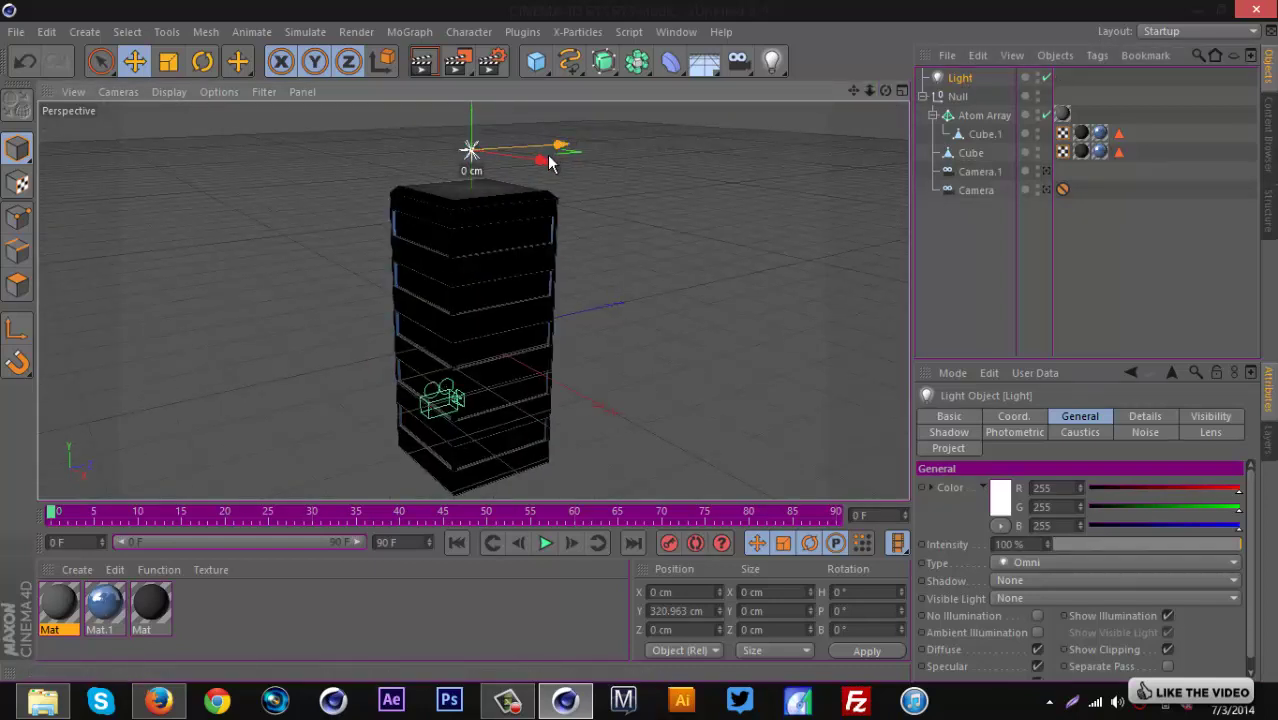
pyautogui.moveTo(553, 162); pyautogui.dragTo(662, 188)
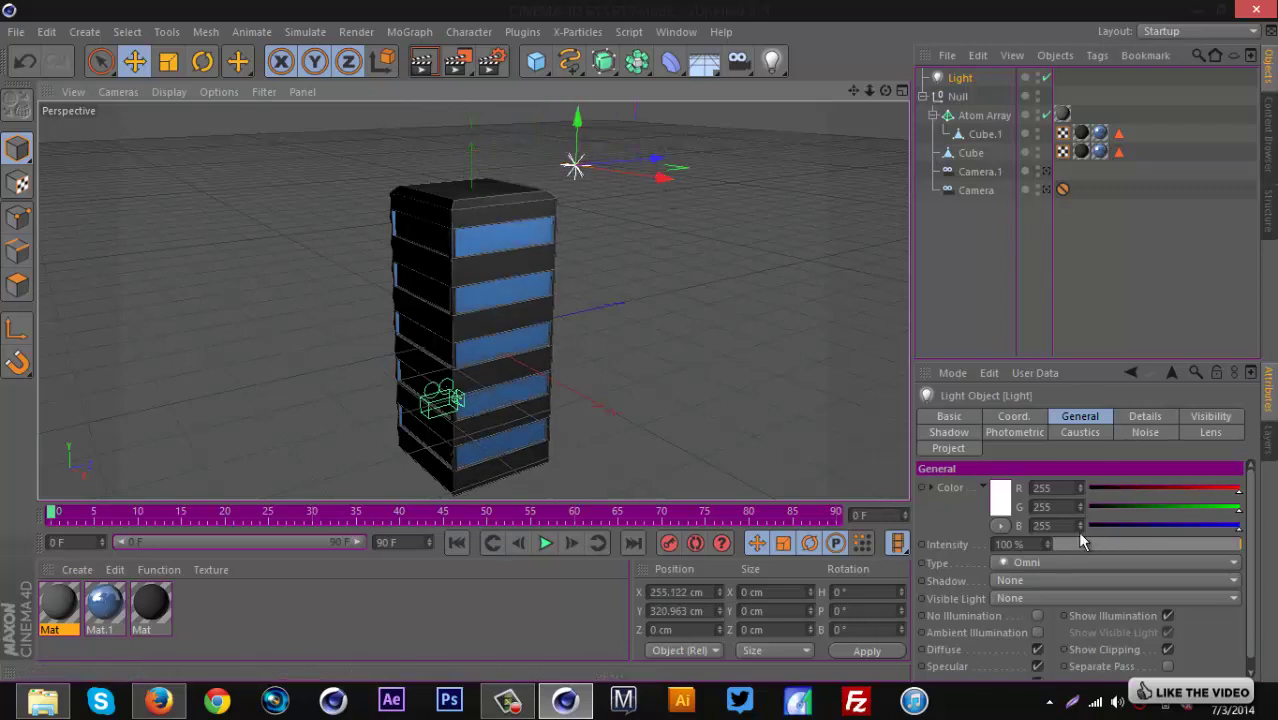
# Give the light Shadow Maps (Soft) shadows and set its intensity to 30 %.
pyautogui.click(1054, 580)
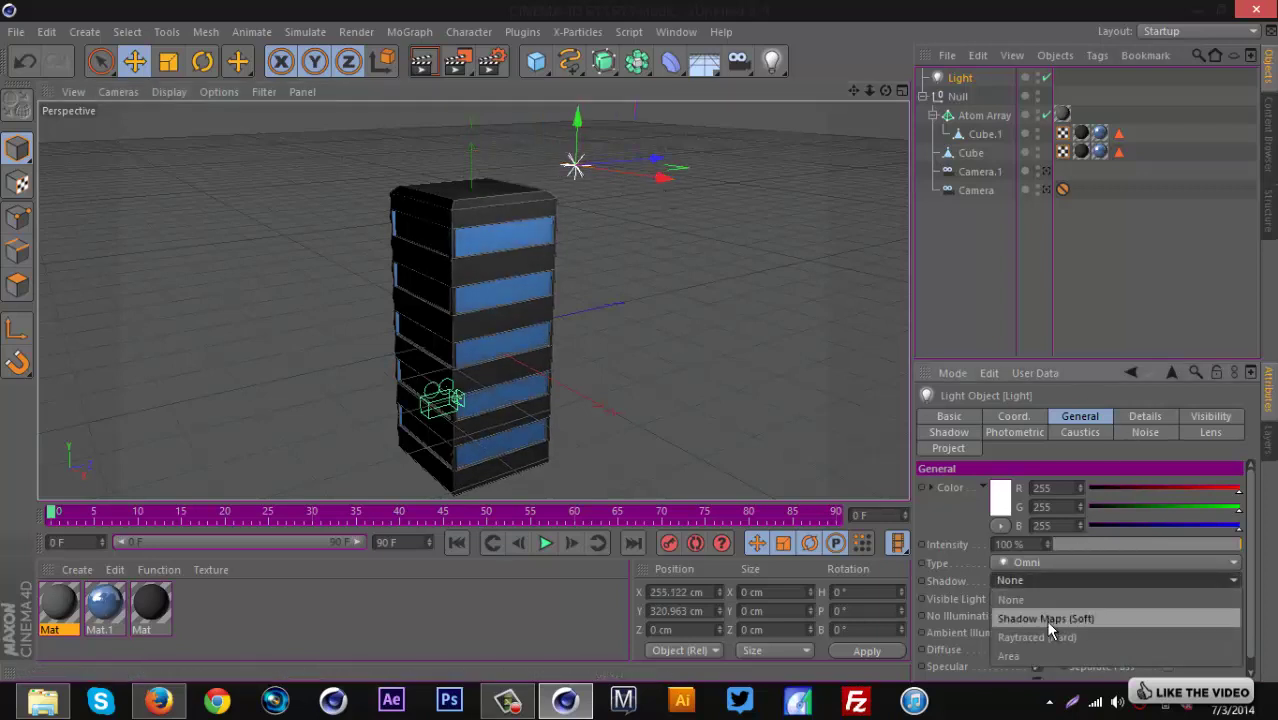
pyautogui.click(1045, 617)
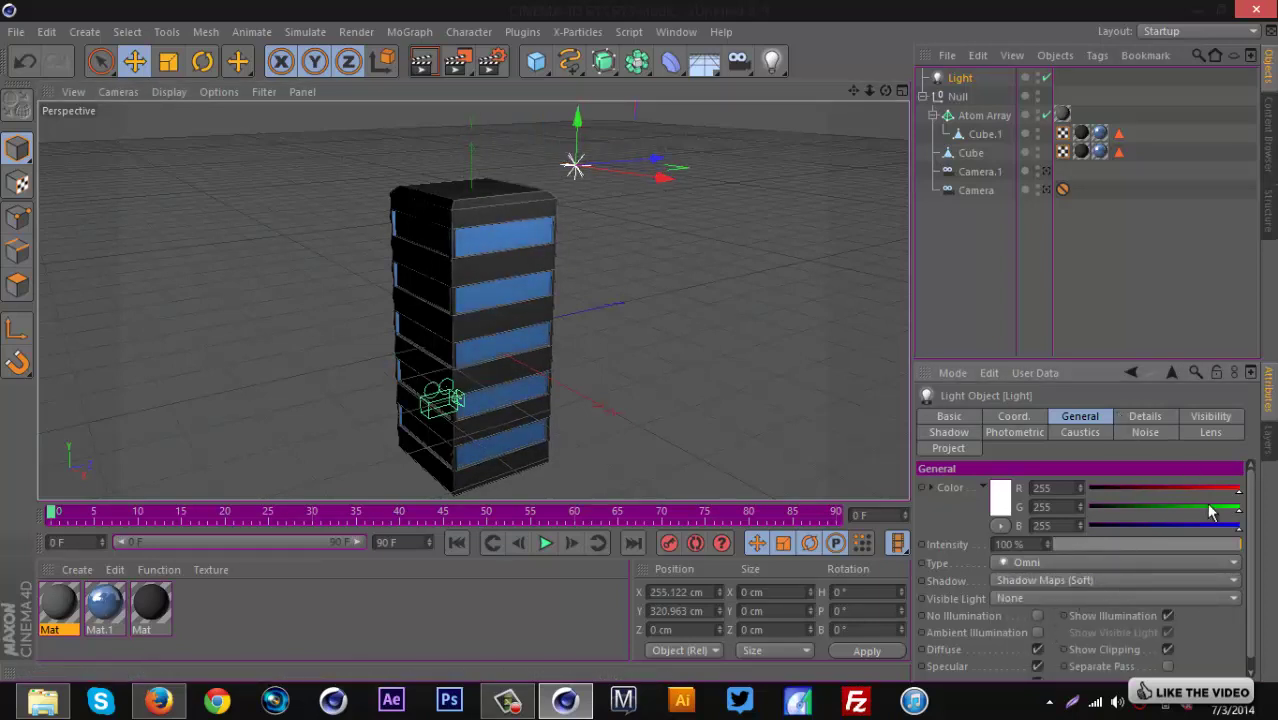
pyautogui.click(1099, 541)
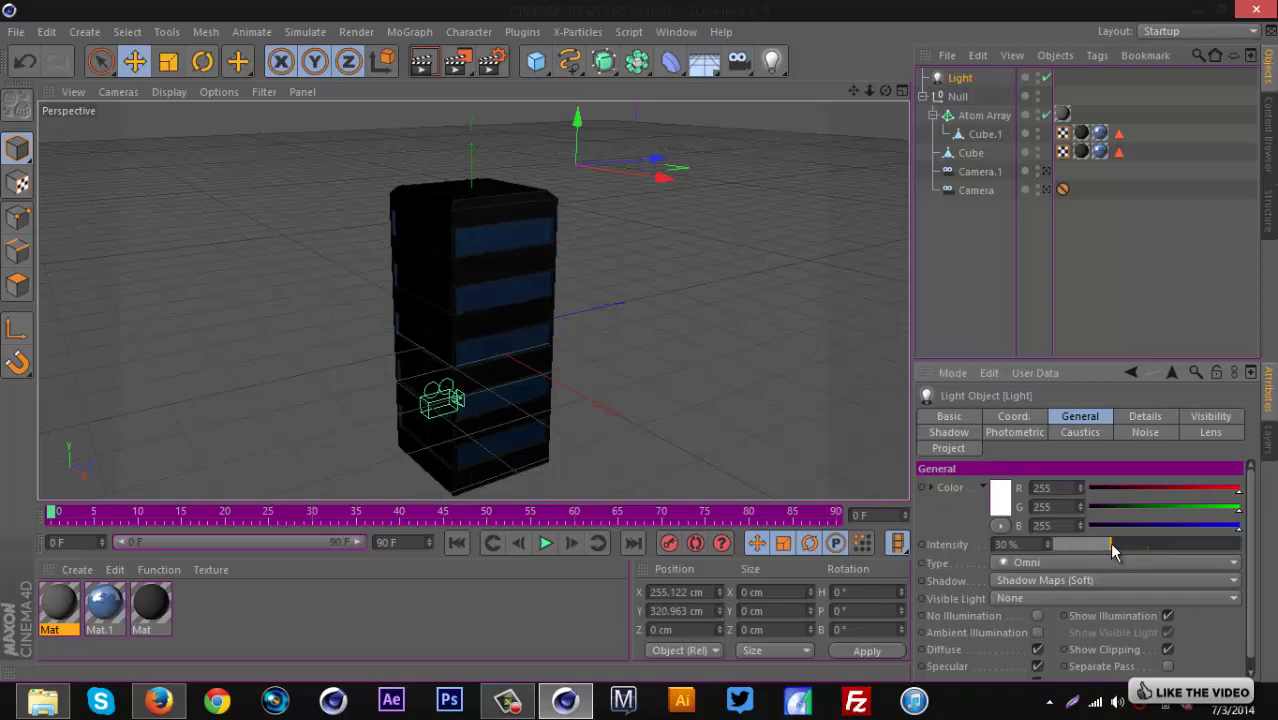
# Move the light farther from the tower, to about X 941, Y 602 and Z 110 cm, and check it through Camera.1.
pyautogui.moveTo(659, 180); pyautogui.dragTo(858, 237)
pyautogui.moveTo(813, 126); pyautogui.dragTo(640, 343)
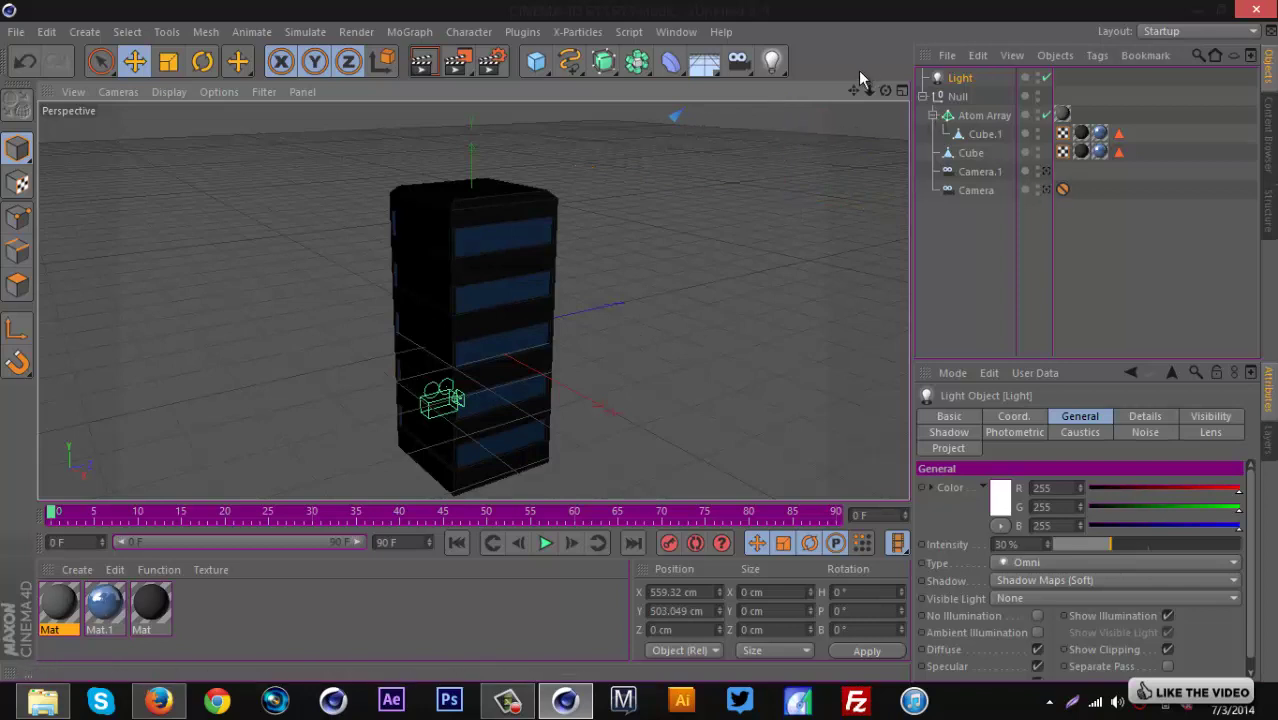
pyautogui.moveTo(872, 90); pyautogui.dragTo(642, 348)
pyautogui.moveTo(690, 203); pyautogui.dragTo(819, 217)
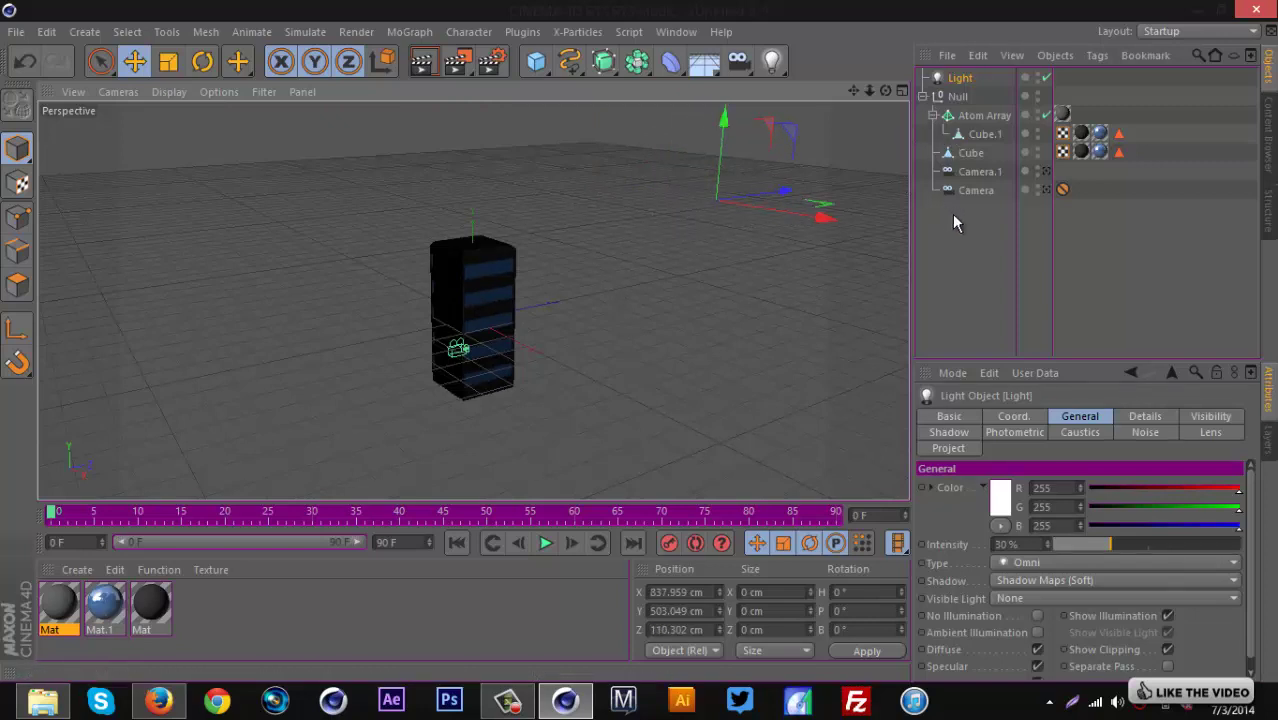
pyautogui.moveTo(822, 220); pyautogui.dragTo(862, 228)
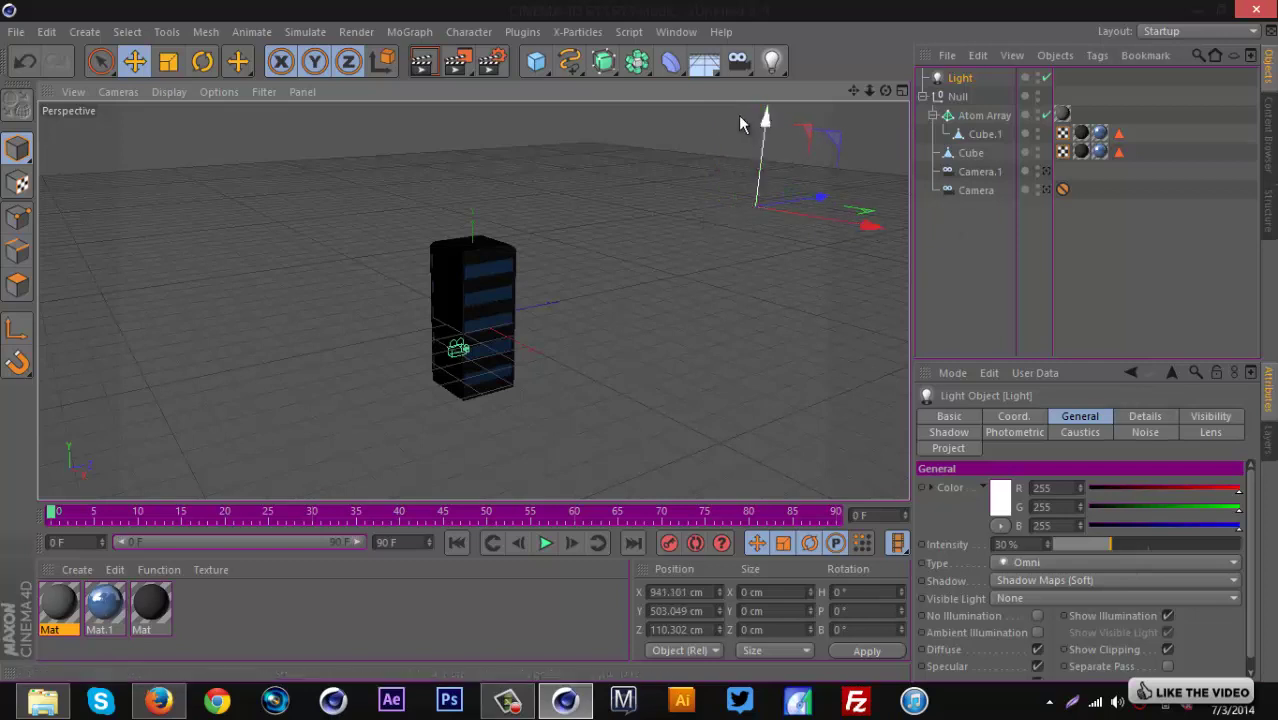
pyautogui.moveTo(766, 124); pyautogui.dragTo(766, 78)
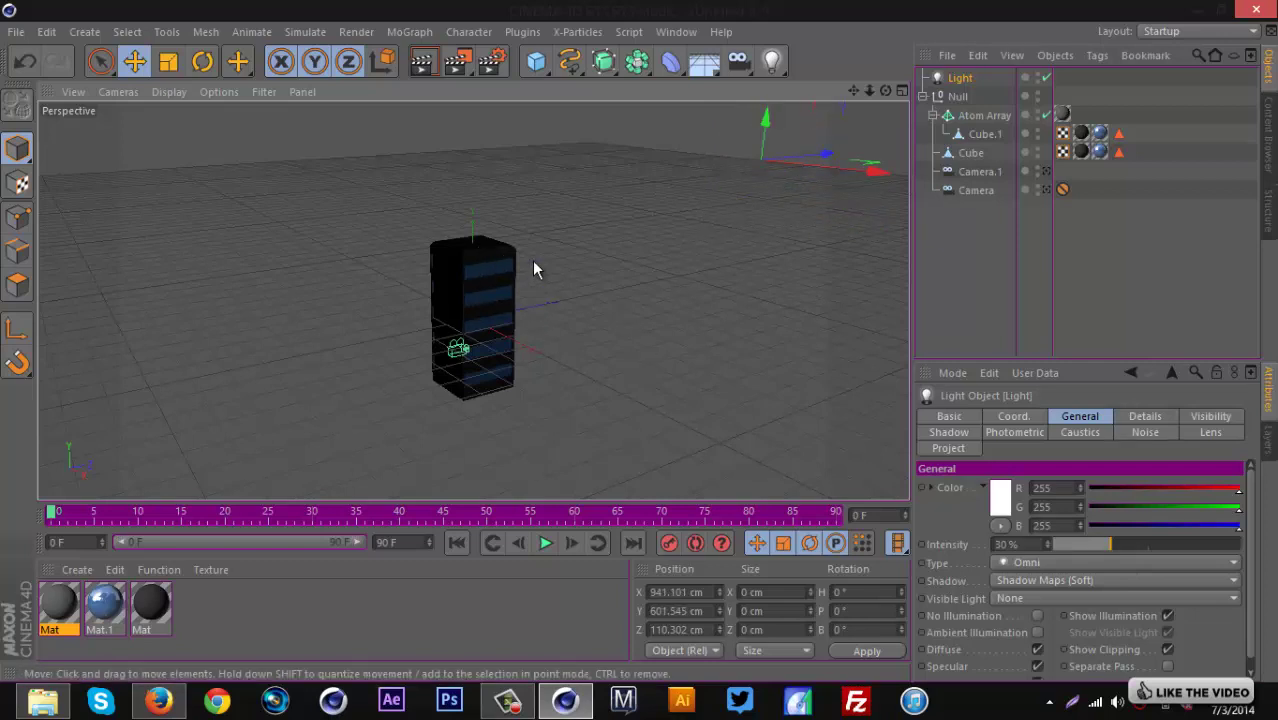
pyautogui.click(1046, 190)
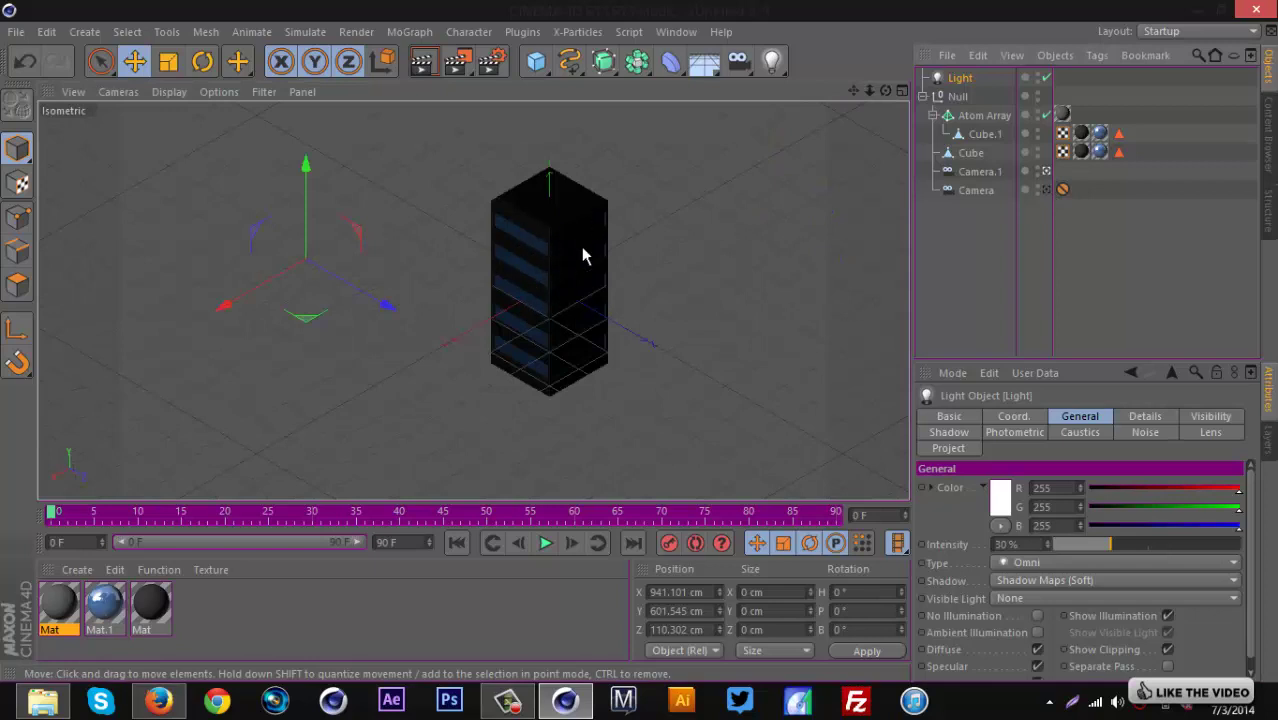
pyautogui.click(1046, 190)
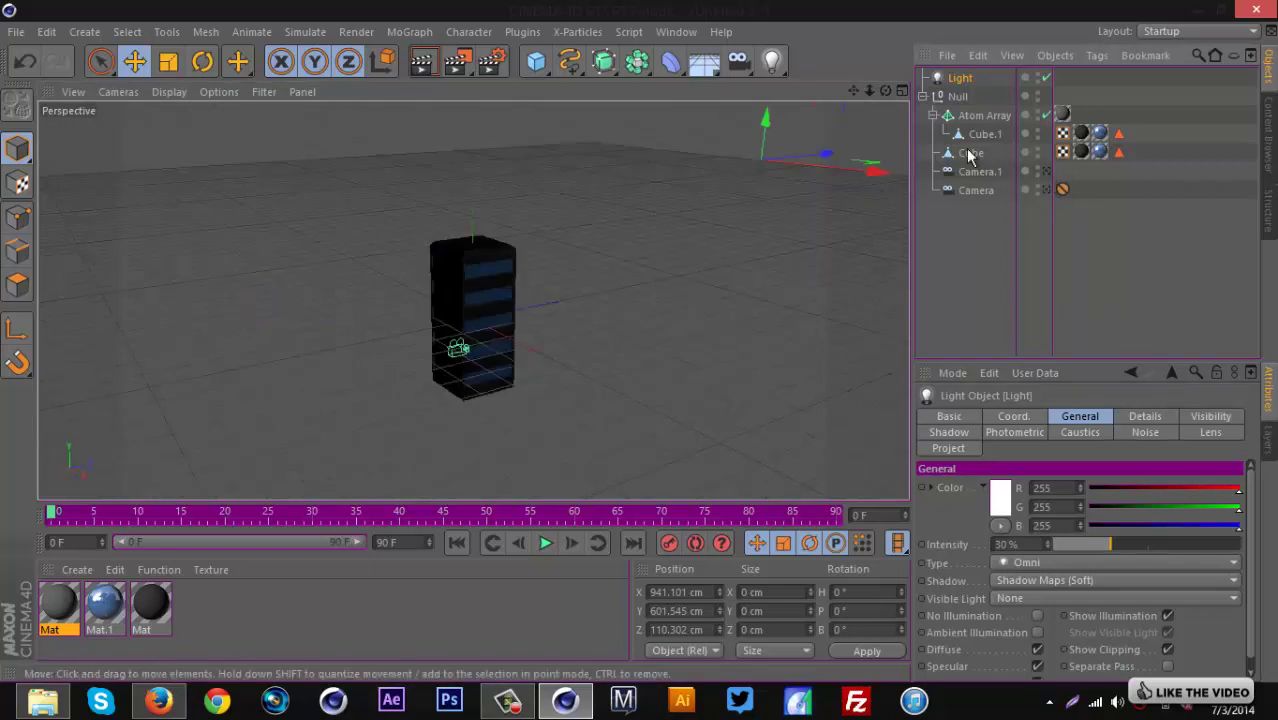
# Add a second omni light coloured RGB 70, 86, 115, with 20 % intensity and Shadow Maps (Soft) shadows.
pyautogui.moveTo(884, 91); pyautogui.dragTo(725, 85)
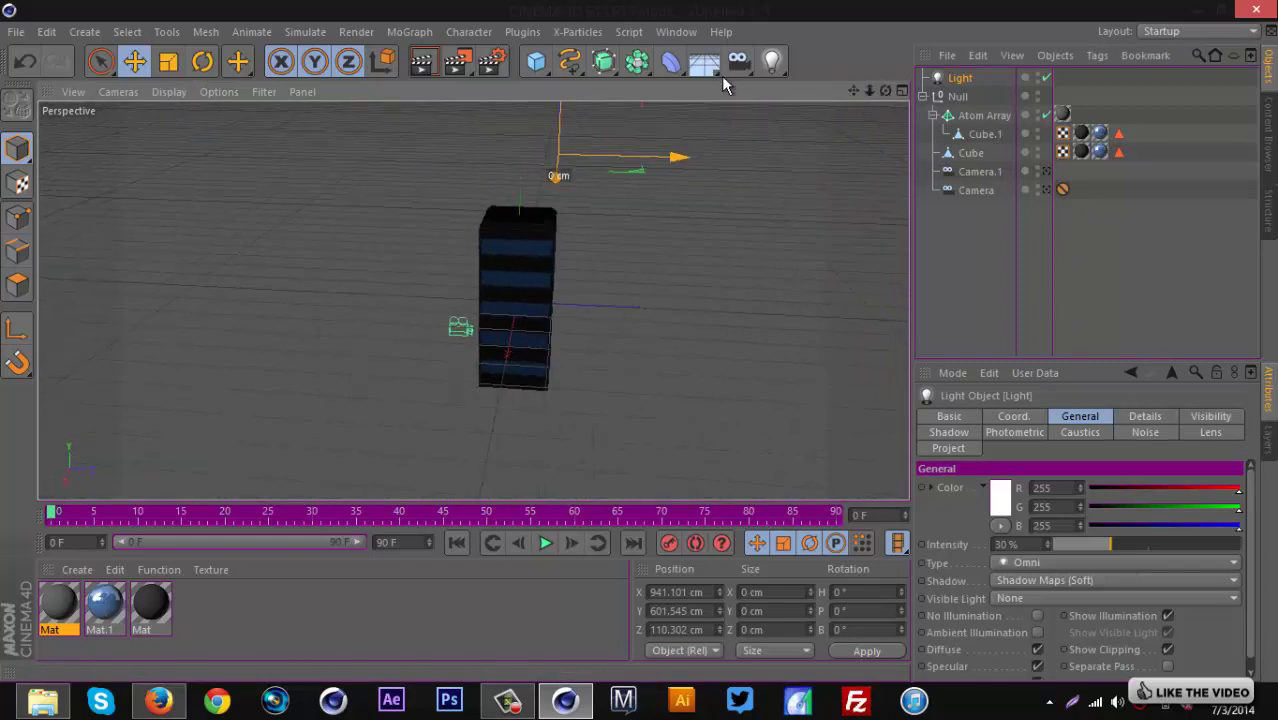
pyautogui.click(772, 61)
pyautogui.click(838, 78)
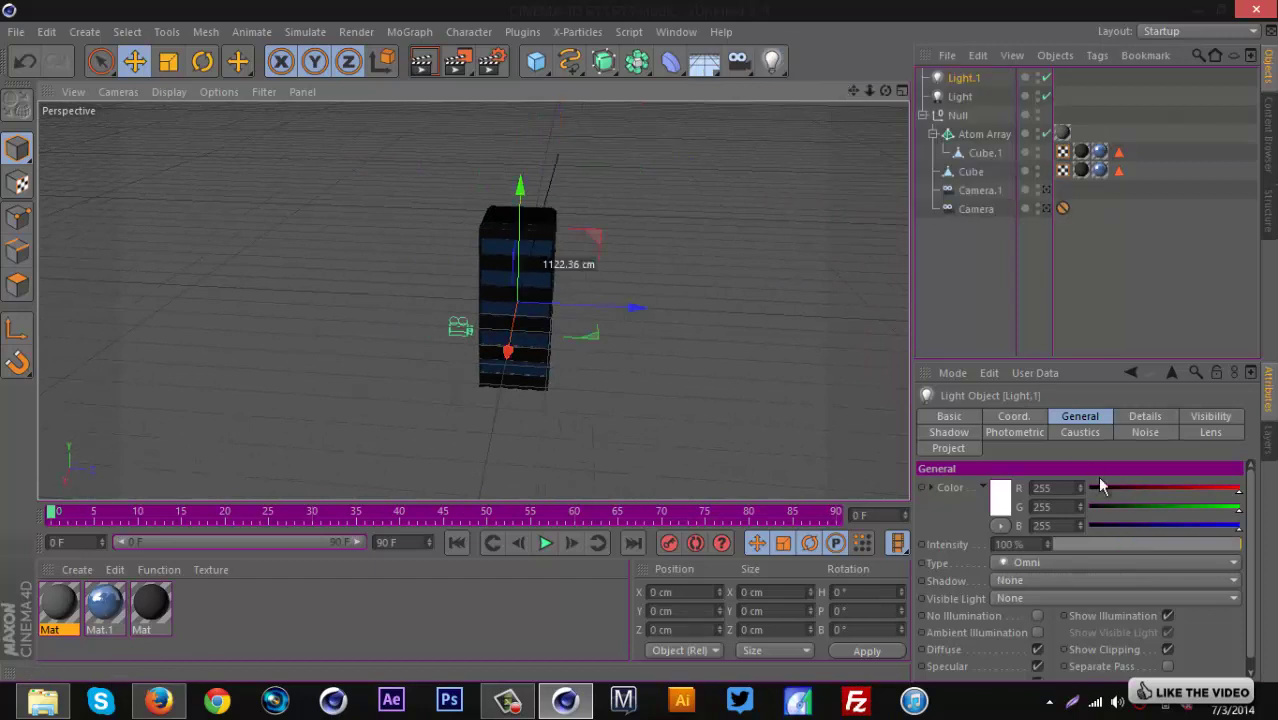
pyautogui.moveTo(1153, 491)
pyautogui.mouseDown()
pyautogui.moveTo(1129, 487)
pyautogui.moveTo(1166, 507)
pyautogui.moveTo(1142, 508)
pyautogui.mouseUp()
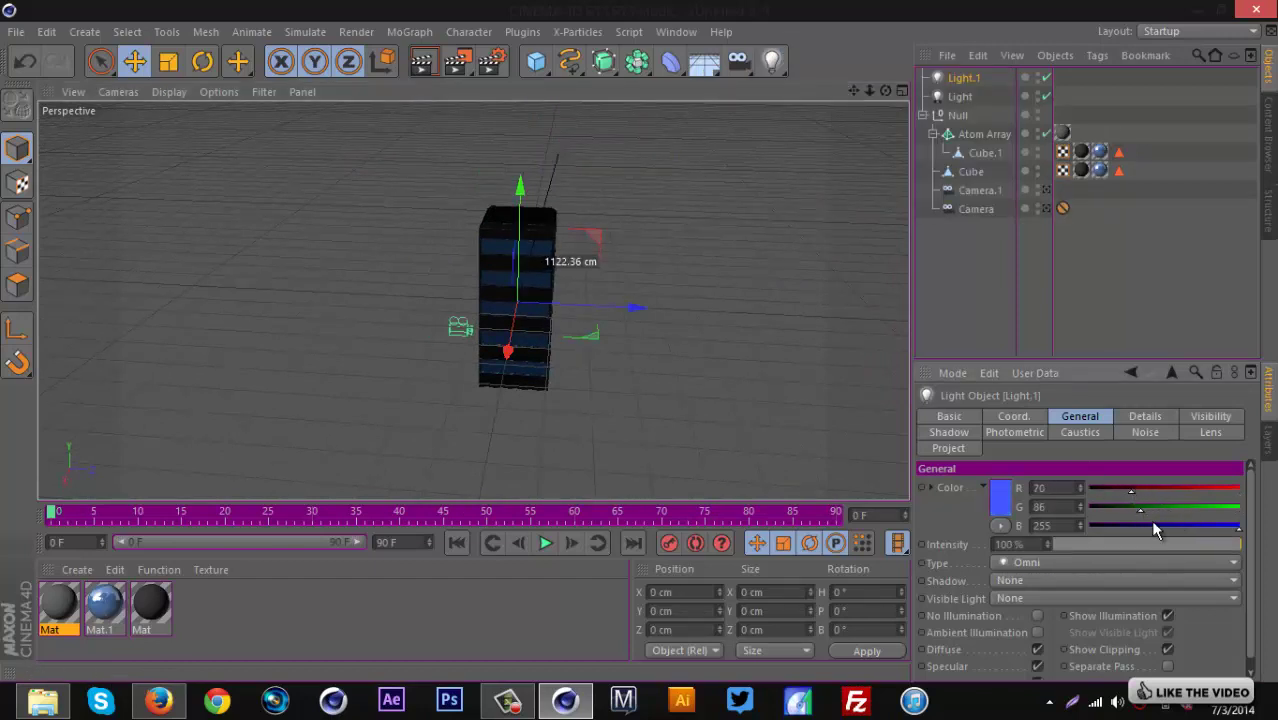
pyautogui.click(1158, 525)
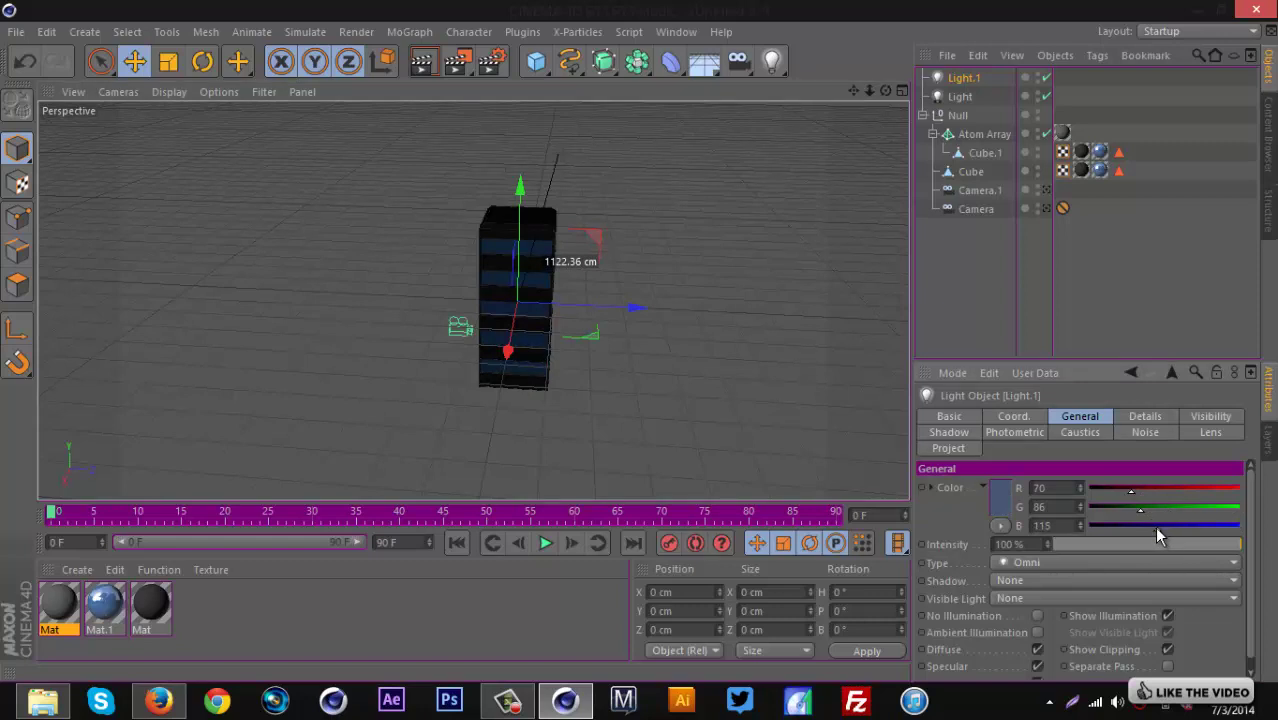
pyautogui.click(1076, 545)
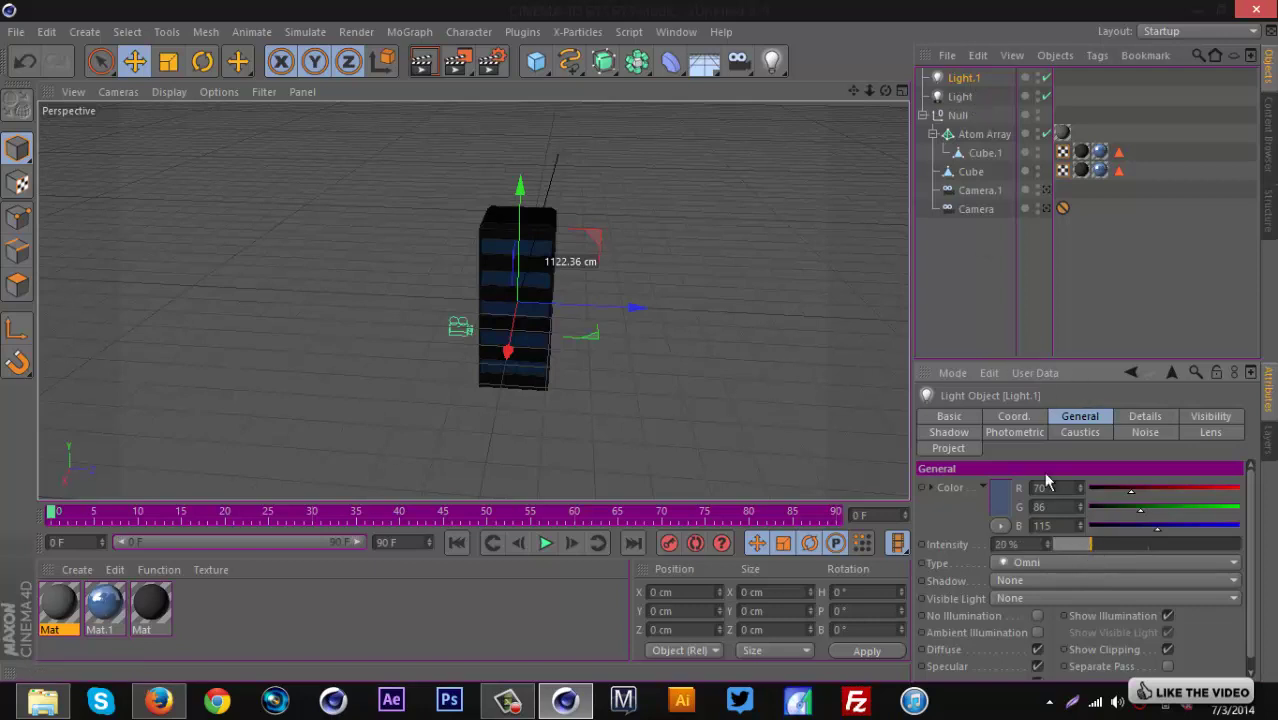
pyautogui.click(1031, 582)
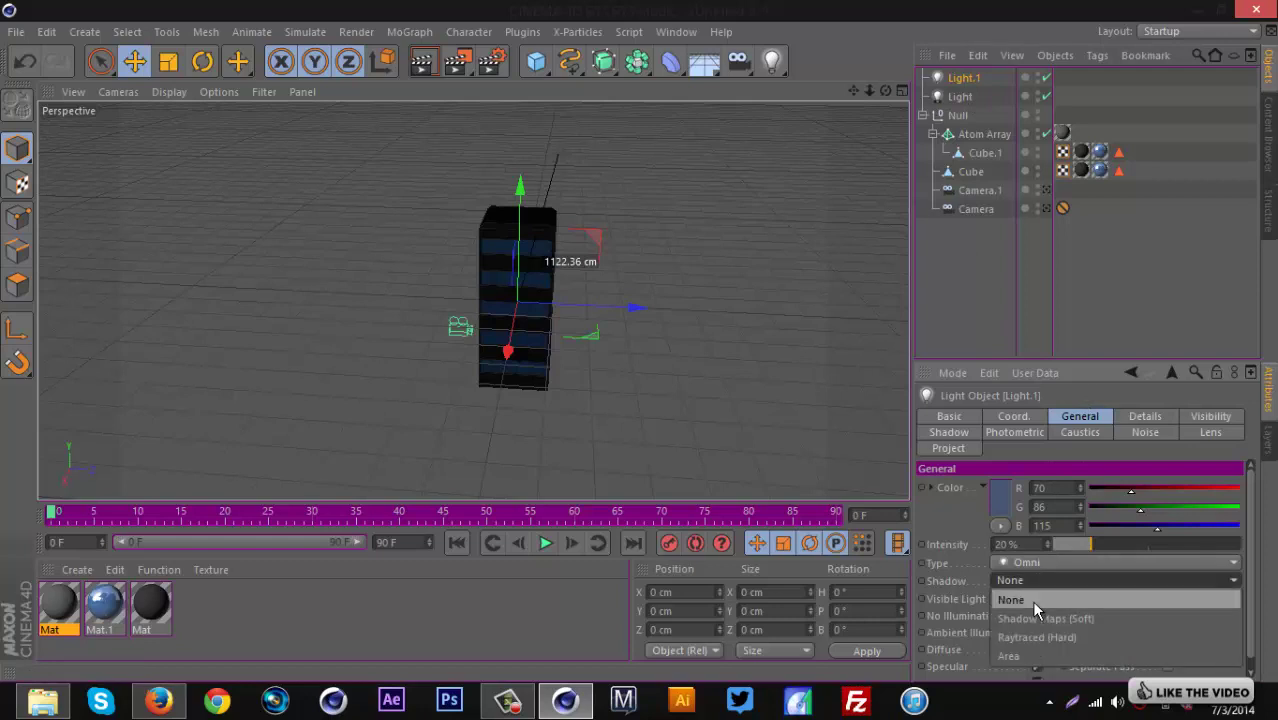
pyautogui.click(1031, 617)
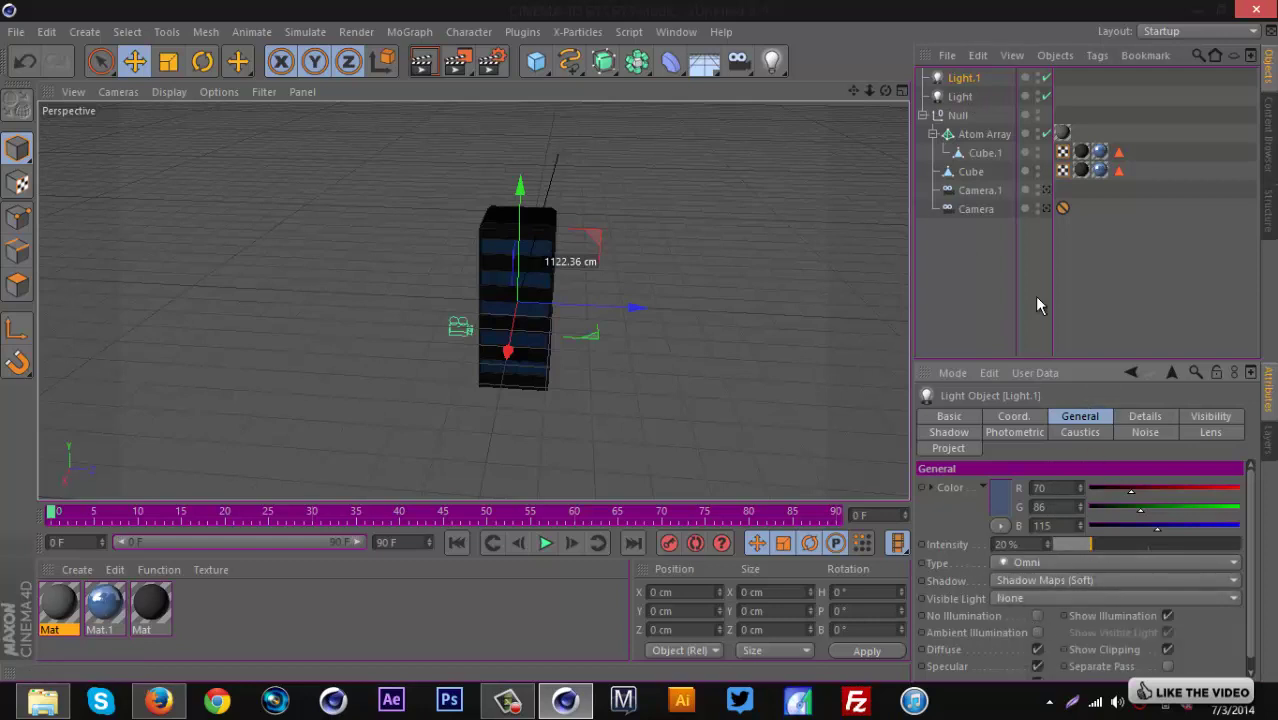
# Place the blue light and a pasted copy on opposite sides of the tower along Z, the copy at about Z 1331 cm.
pyautogui.moveTo(634, 313); pyautogui.dragTo(640, 342)
pyautogui.hotkey('ctrl', 'c')
pyautogui.hotkey('ctrl', 'v')
# Move the white light and Light.1 together to about Y 451 and Z -856 cm, and deselect them.
pyautogui.click(958, 116)
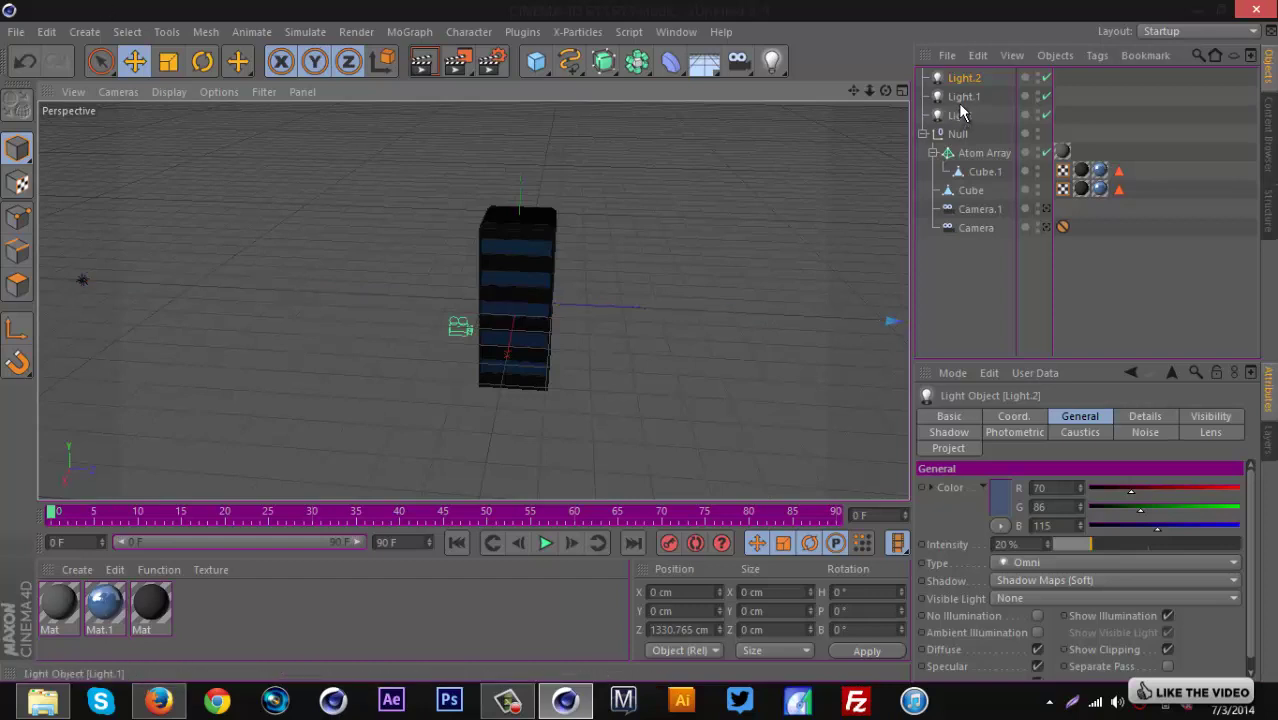
pyautogui.keyDown('ctrl'); pyautogui.click(958, 100); pyautogui.keyUp('ctrl')
pyautogui.moveTo(209, 130); pyautogui.dragTo(208, 117)
pyautogui.moveTo(333, 185); pyautogui.dragTo(233, 185)
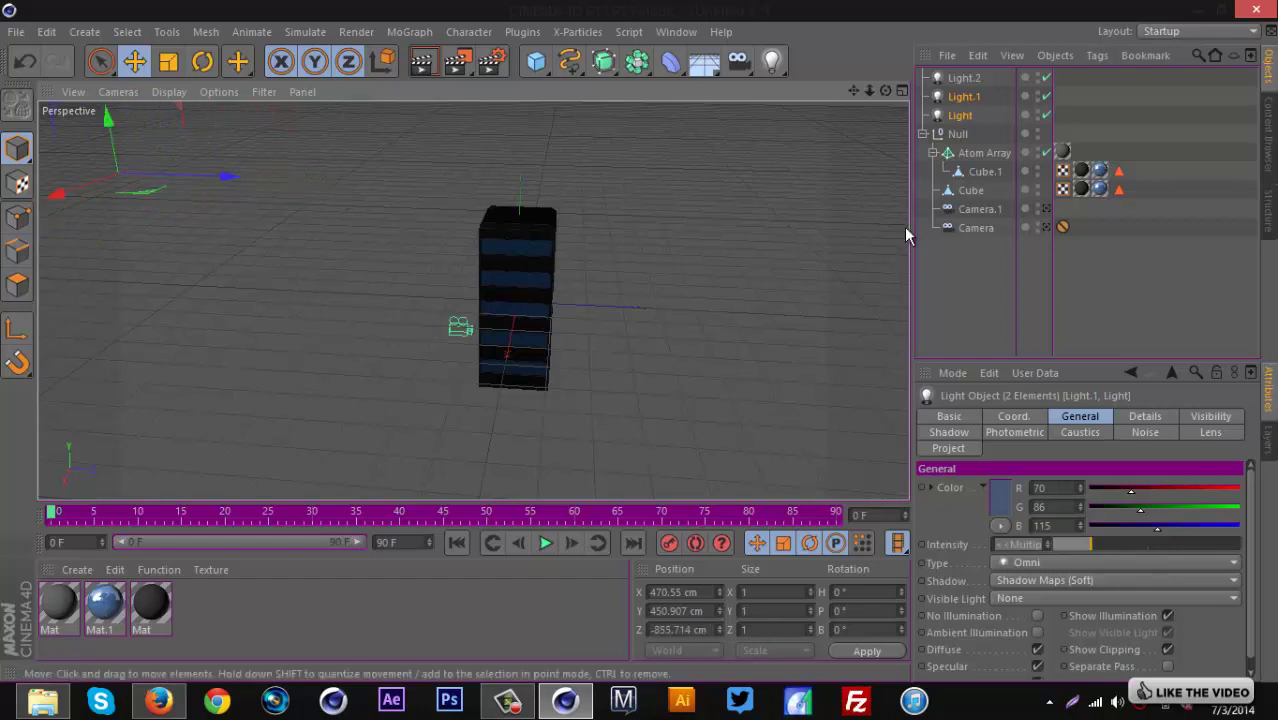
pyautogui.click(981, 288)
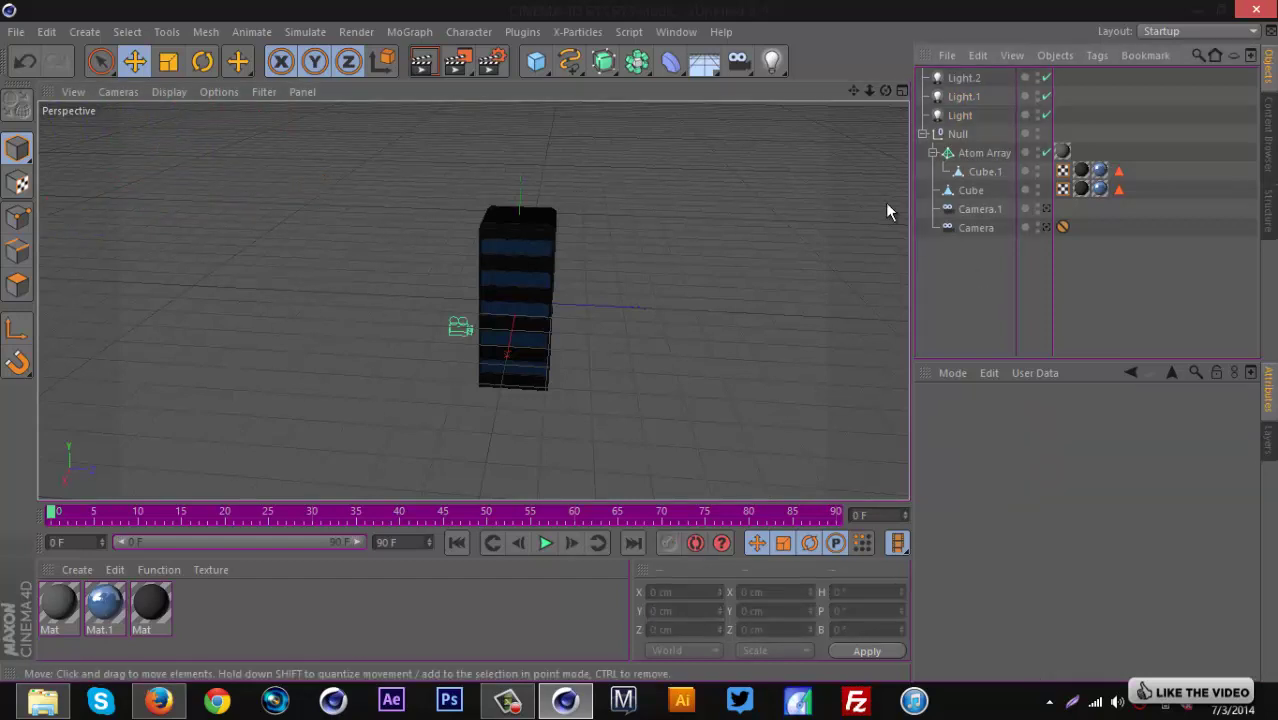
# Add a Physical Sky and set the gamma correction of its sky to 1.1.
pyautogui.click(705, 66)
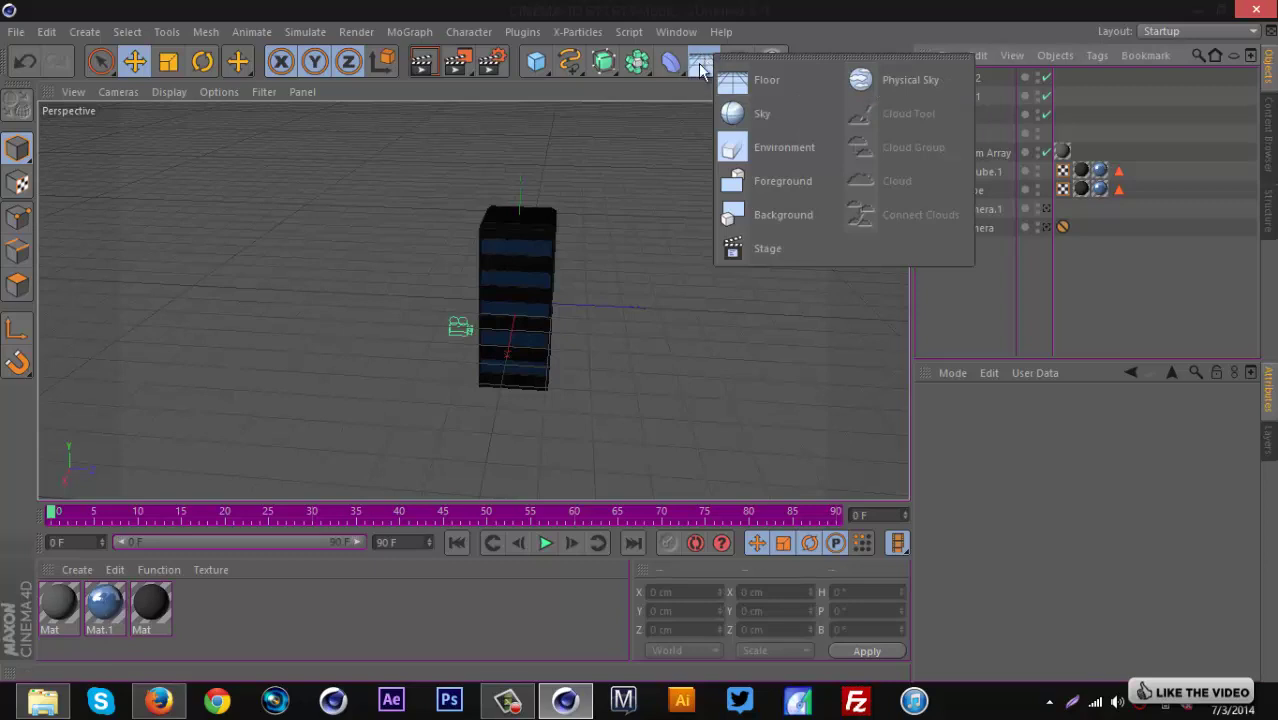
pyautogui.click(899, 76)
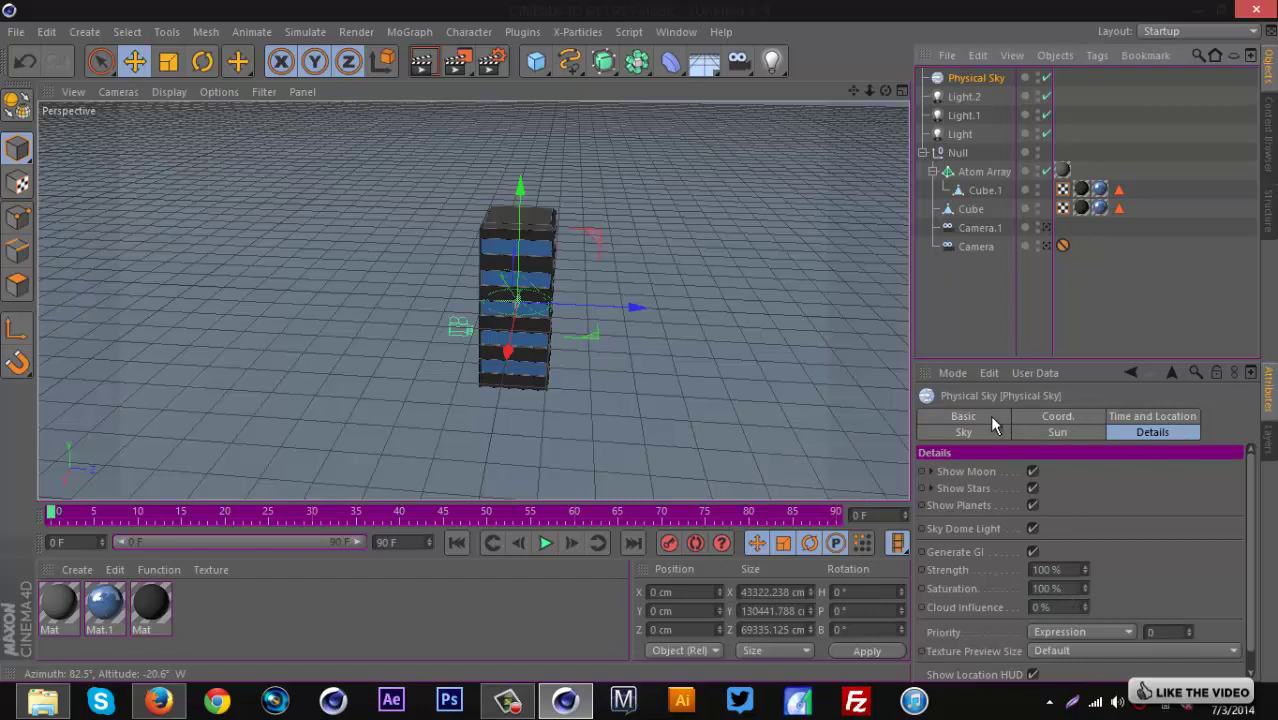
pyautogui.click(983, 415)
pyautogui.click(1048, 416)
pyautogui.click(1152, 416)
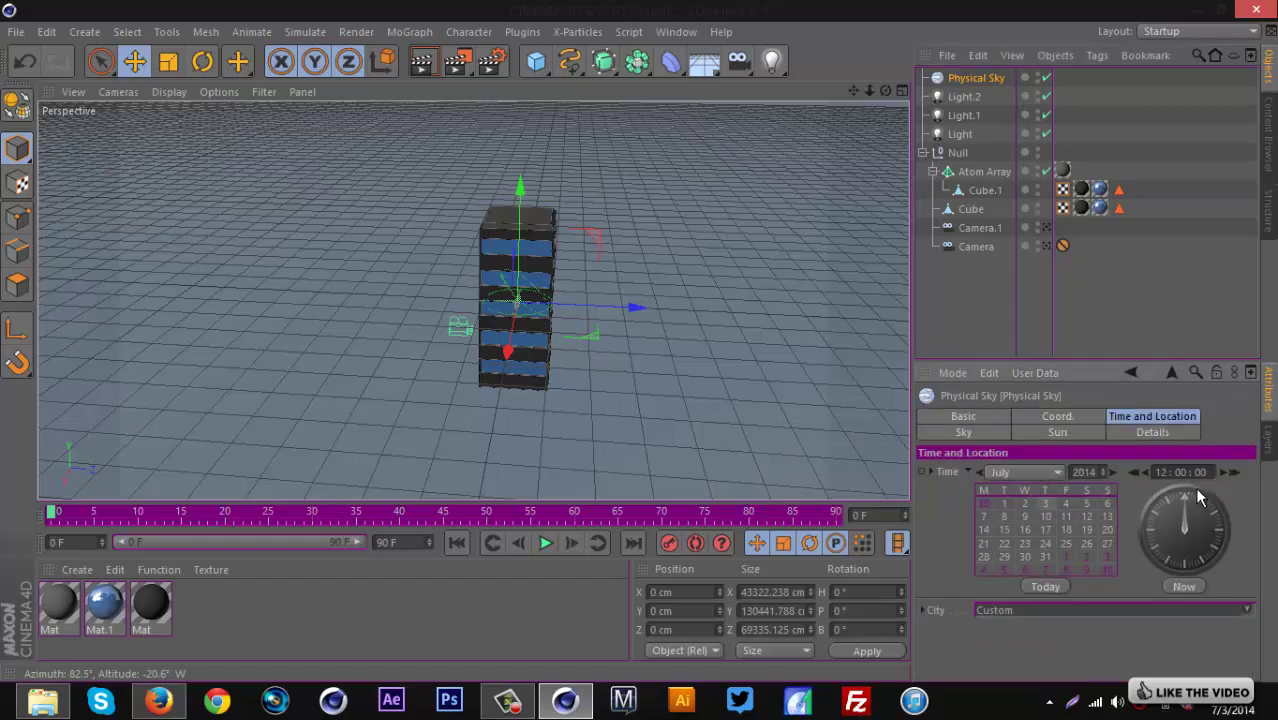
pyautogui.click(960, 432)
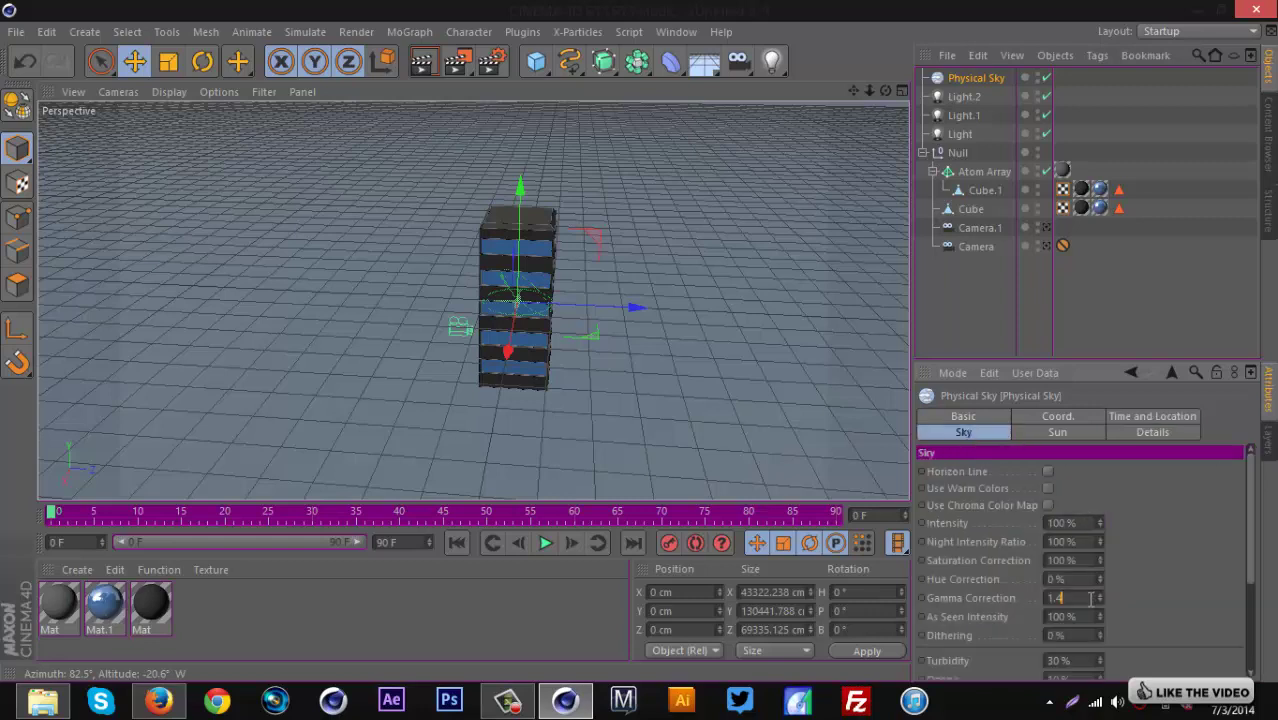
pyautogui.press('Return')
pyautogui.moveTo(1099, 606); pyautogui.dragTo(930, 597)
pyautogui.write('1.1')
pyautogui.press('Return')
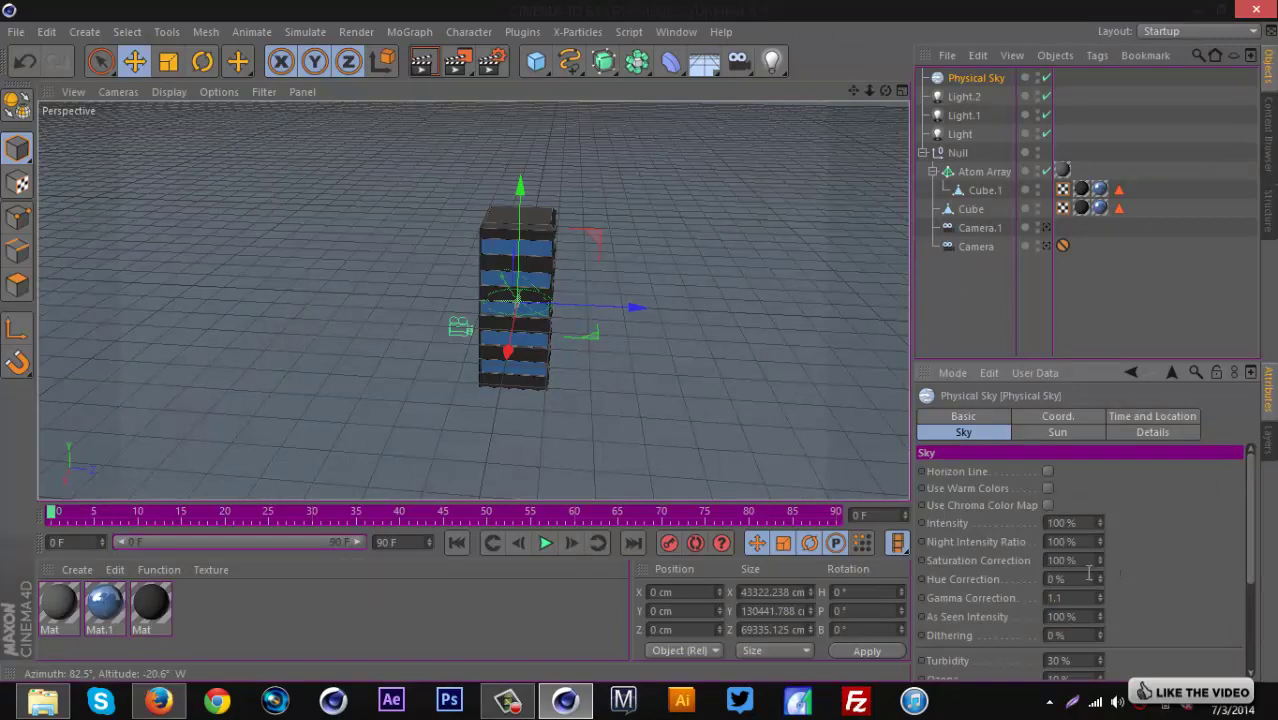
pyautogui.click(1052, 597)
# Enable a custom colour for the Physical Sky's sun and make it a pale, warm off-white.
pyautogui.click(1058, 434)
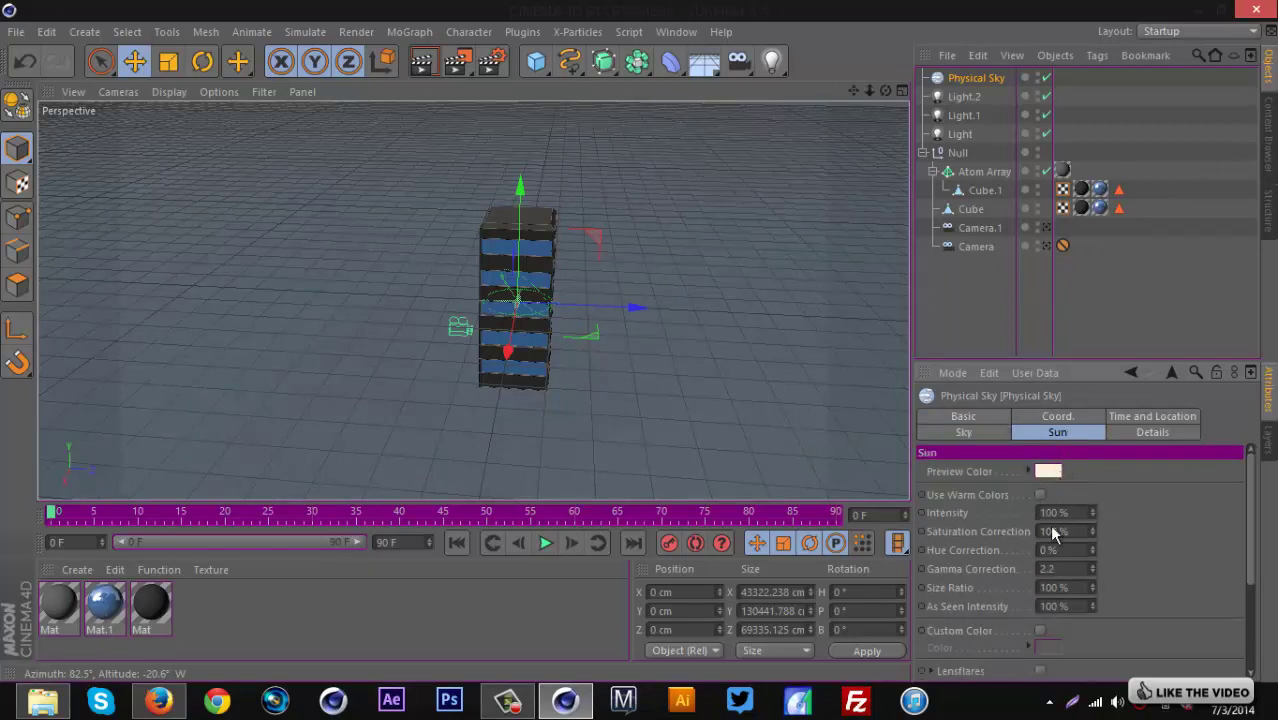
pyautogui.click(1040, 630)
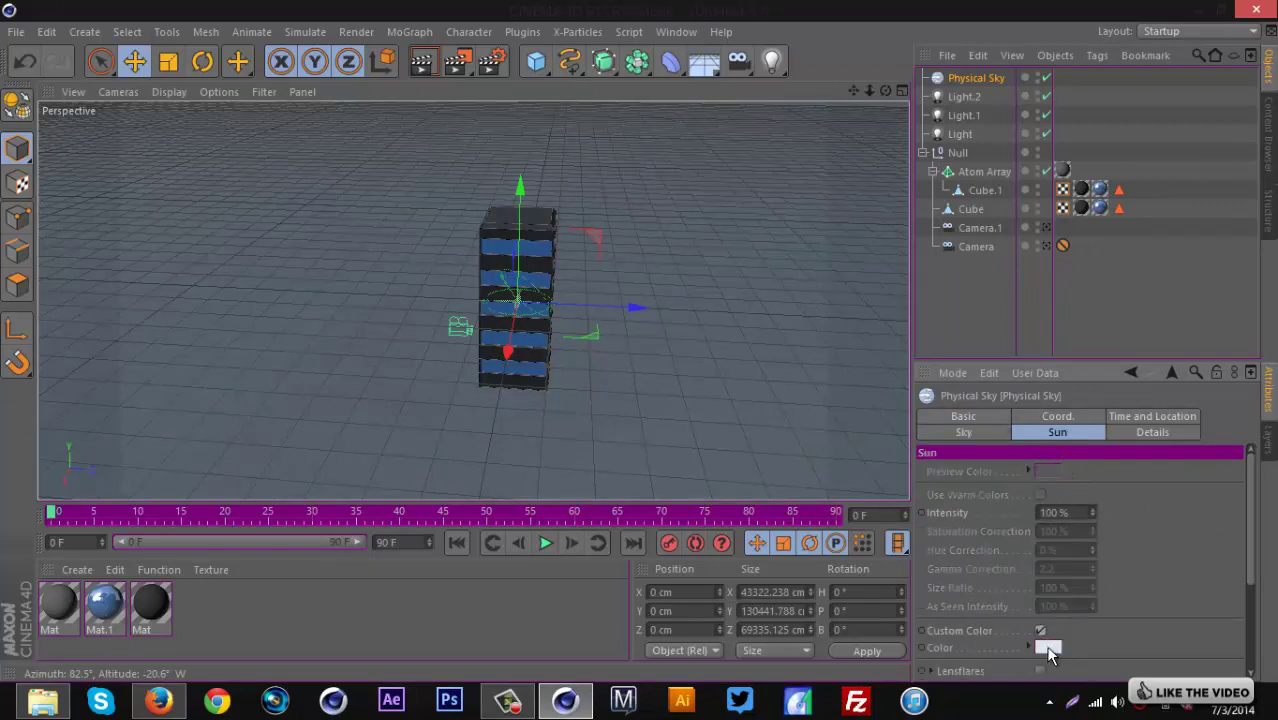
pyautogui.click(1047, 647)
pyautogui.moveTo(1100, 503); pyautogui.dragTo(1027, 512)
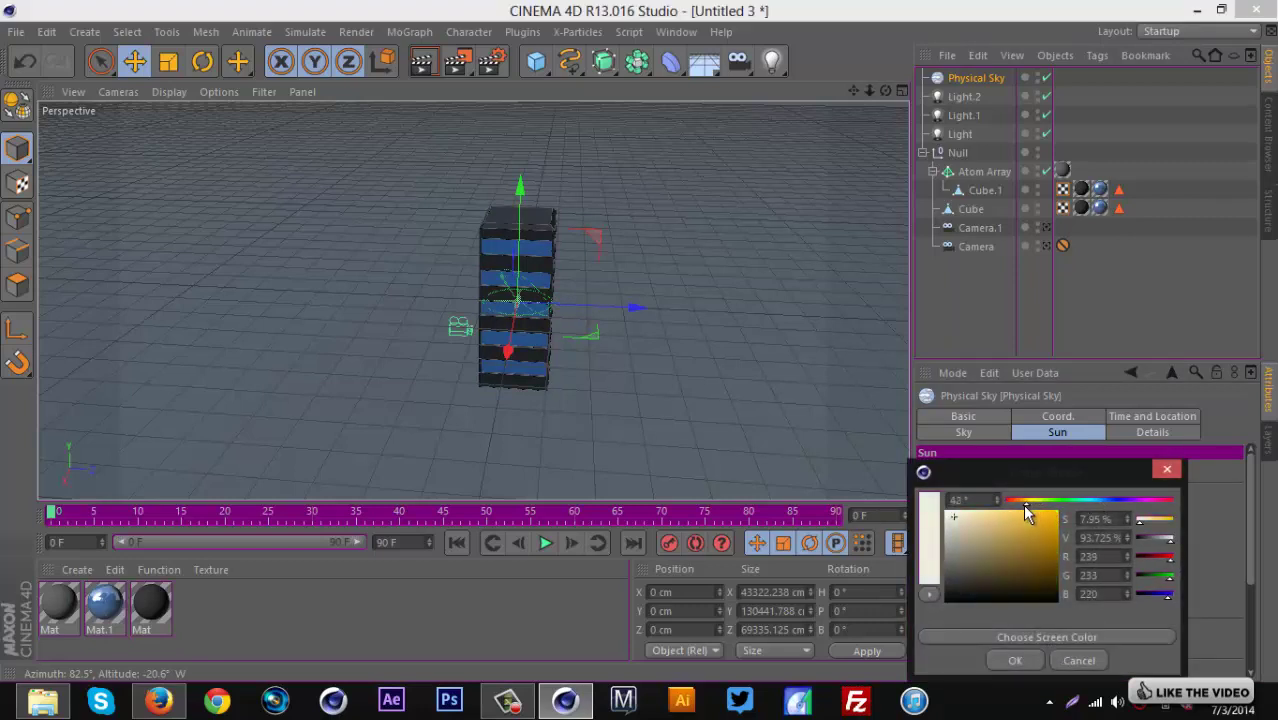
pyautogui.click(1016, 661)
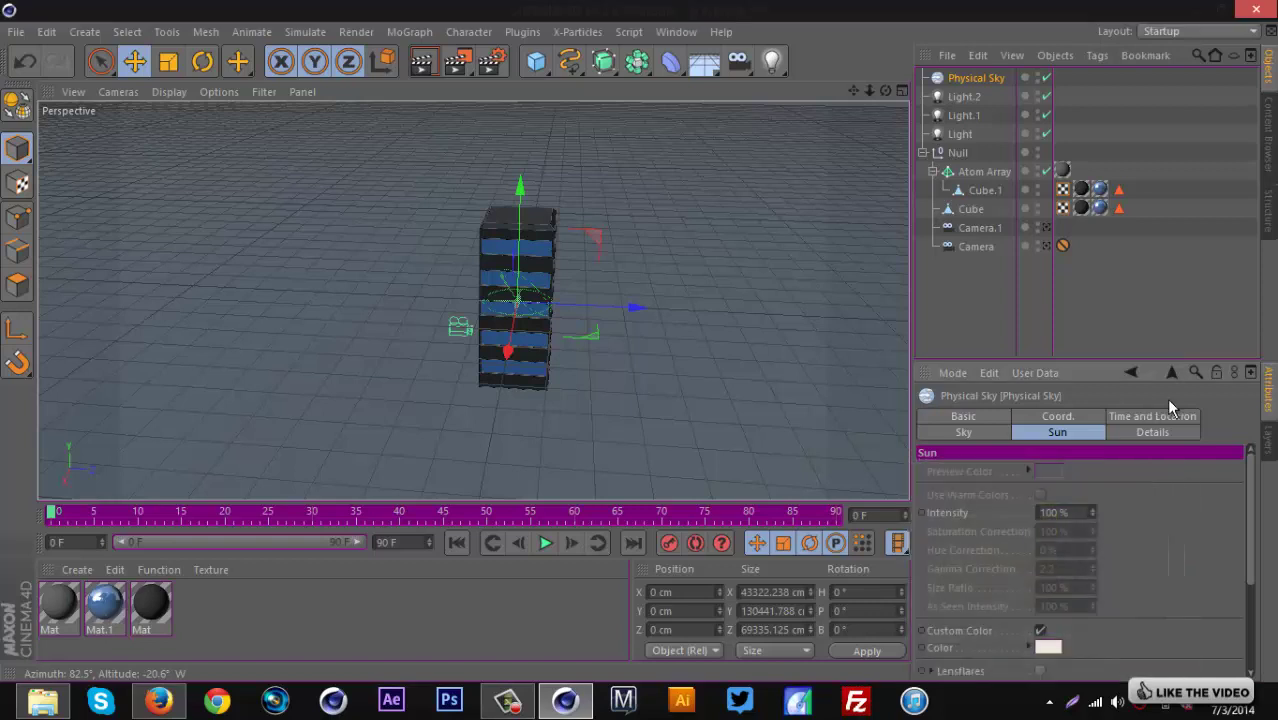
# Add a Compositing tag to the Physical Sky and review its tag properties.
pyautogui.click(1126, 436)
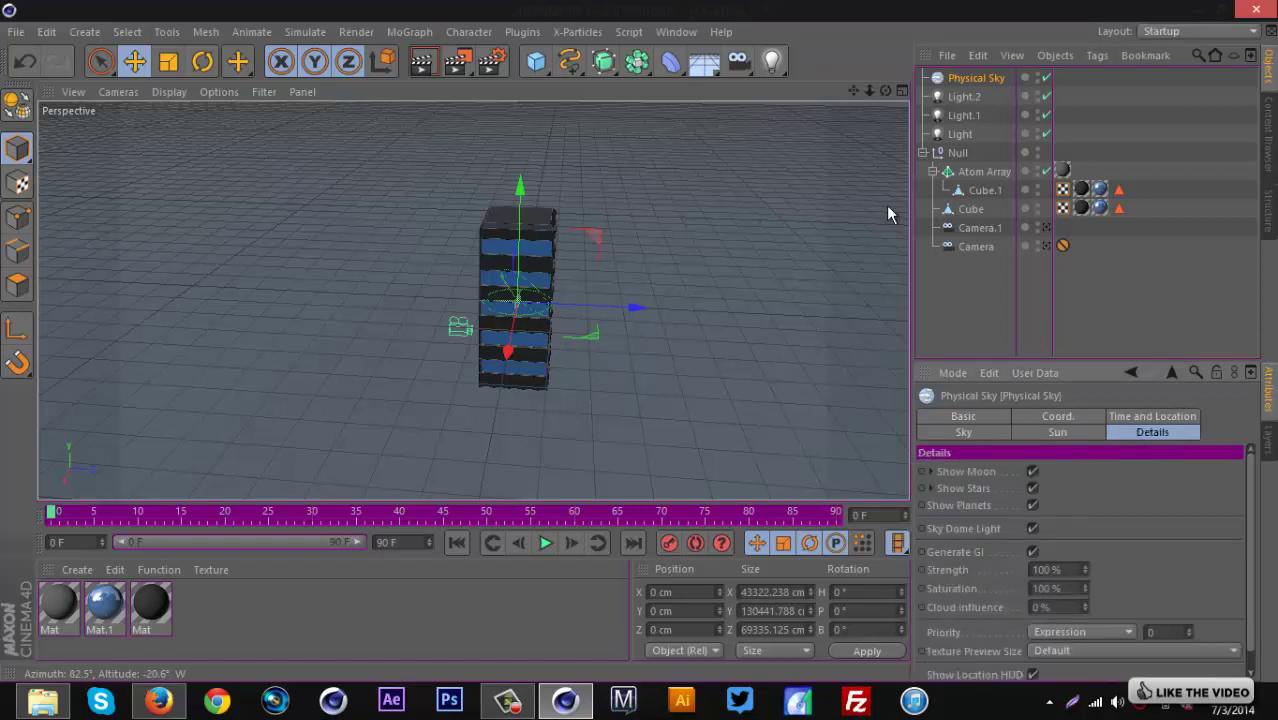
pyautogui.rightClick(978, 80)
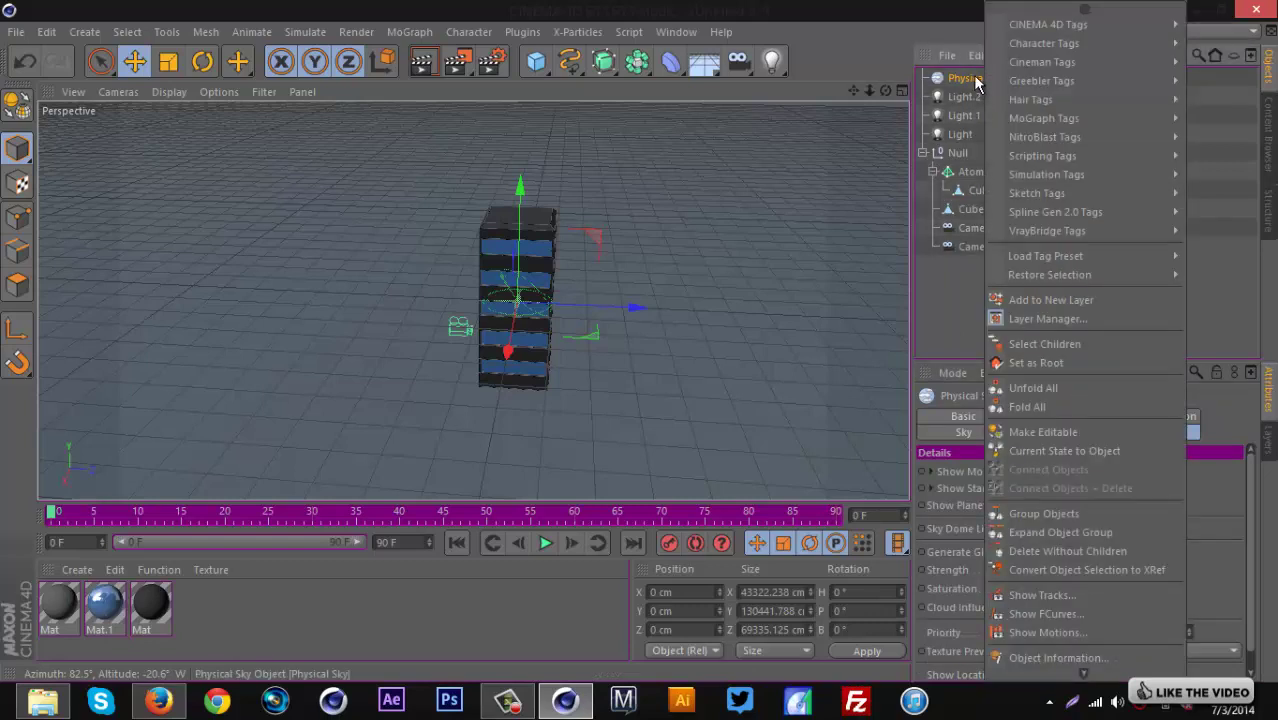
pyautogui.moveTo(1042, 25)
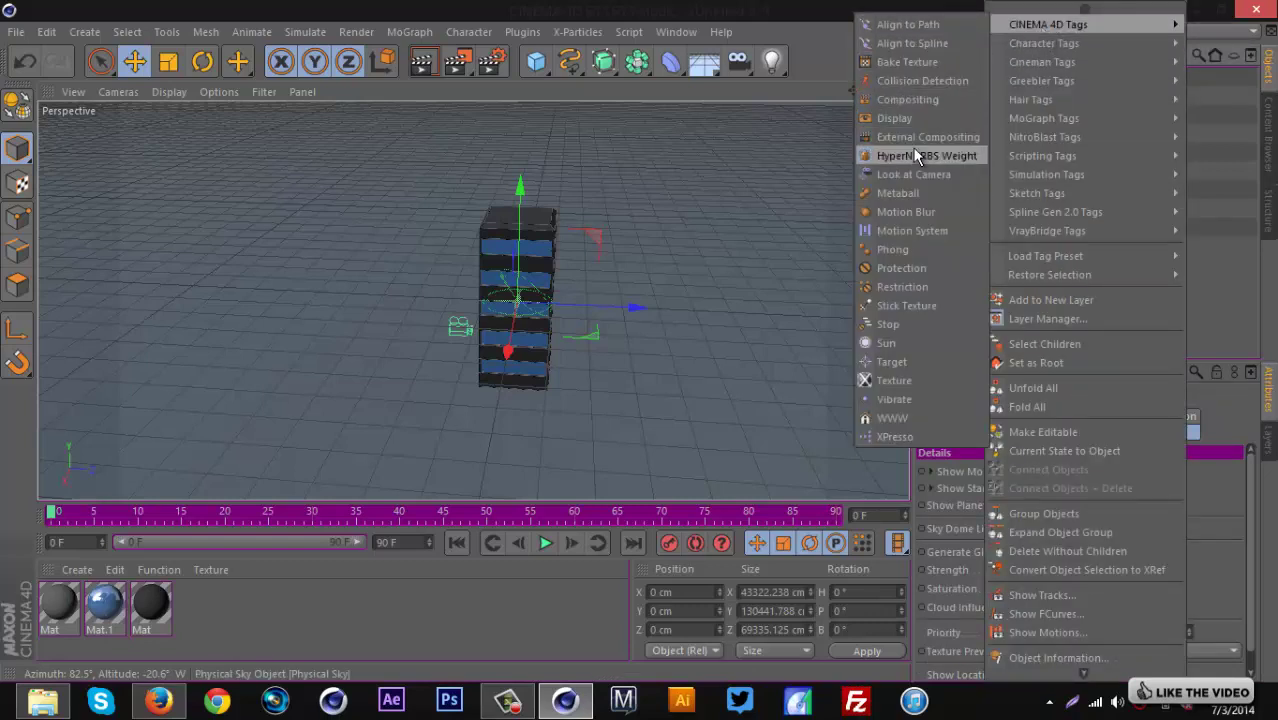
pyautogui.click(907, 99)
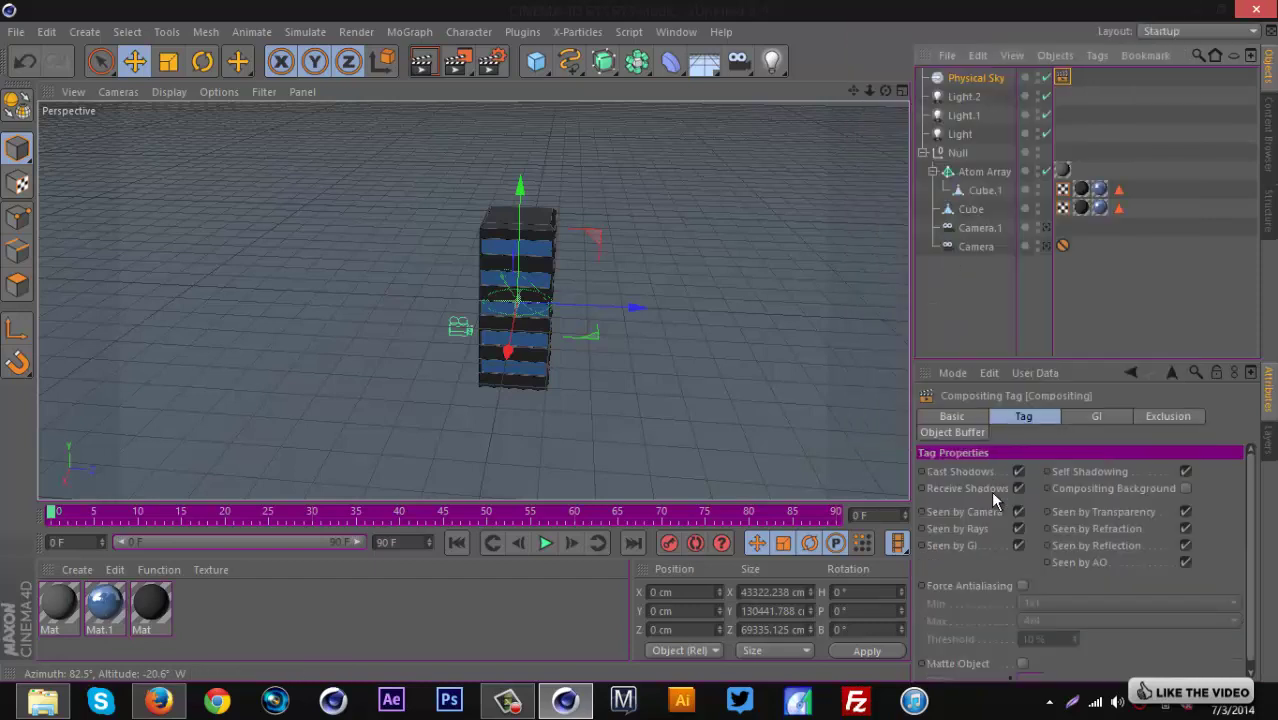
pyautogui.click(975, 80)
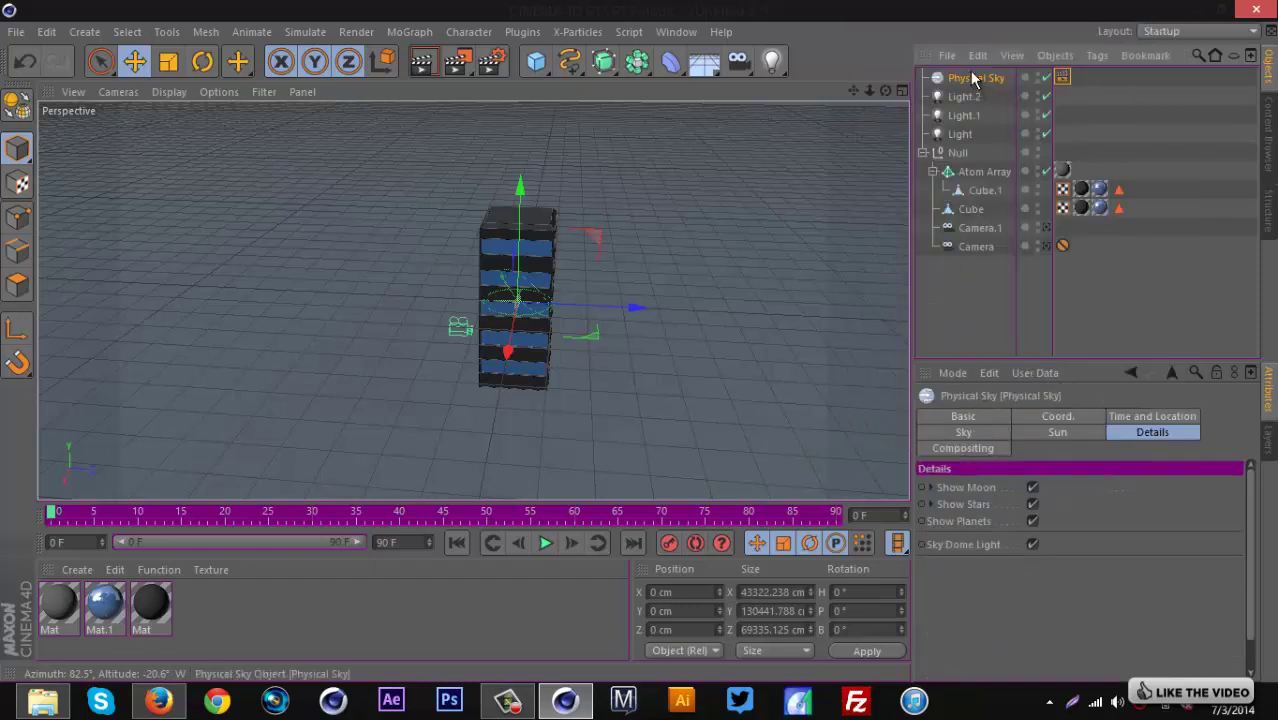
pyautogui.click(990, 447)
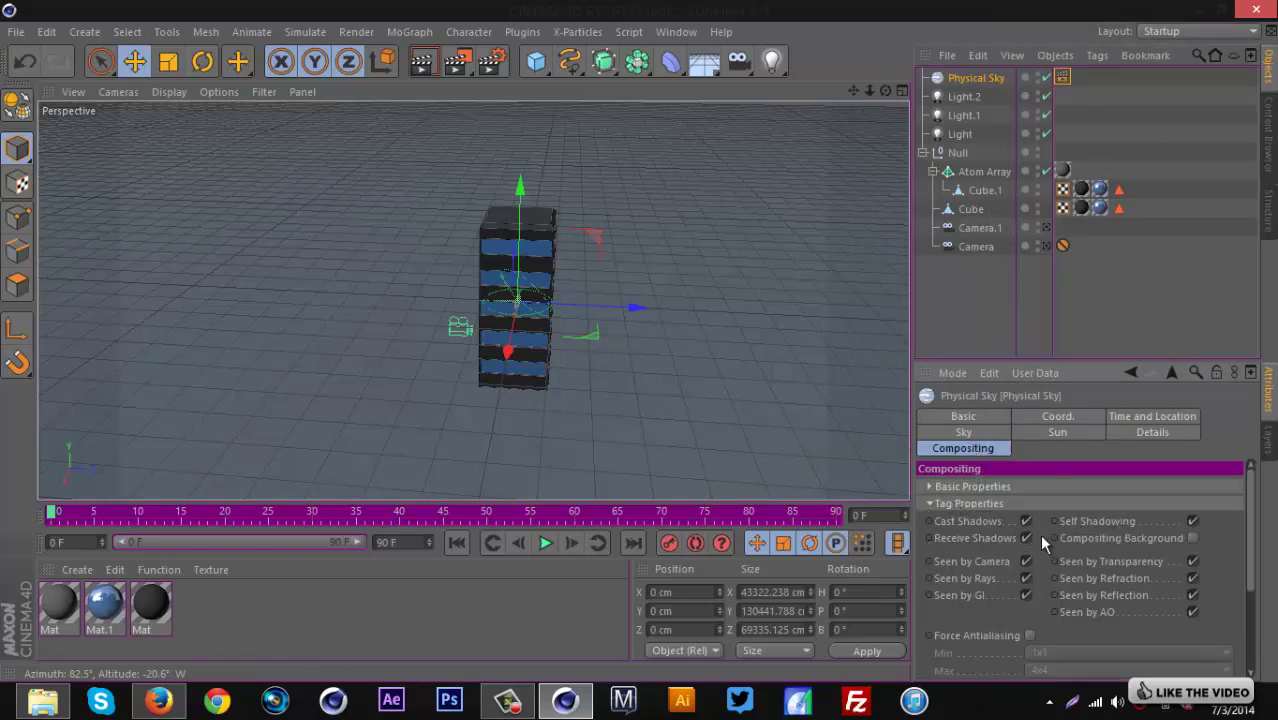
pyautogui.click(930, 503)
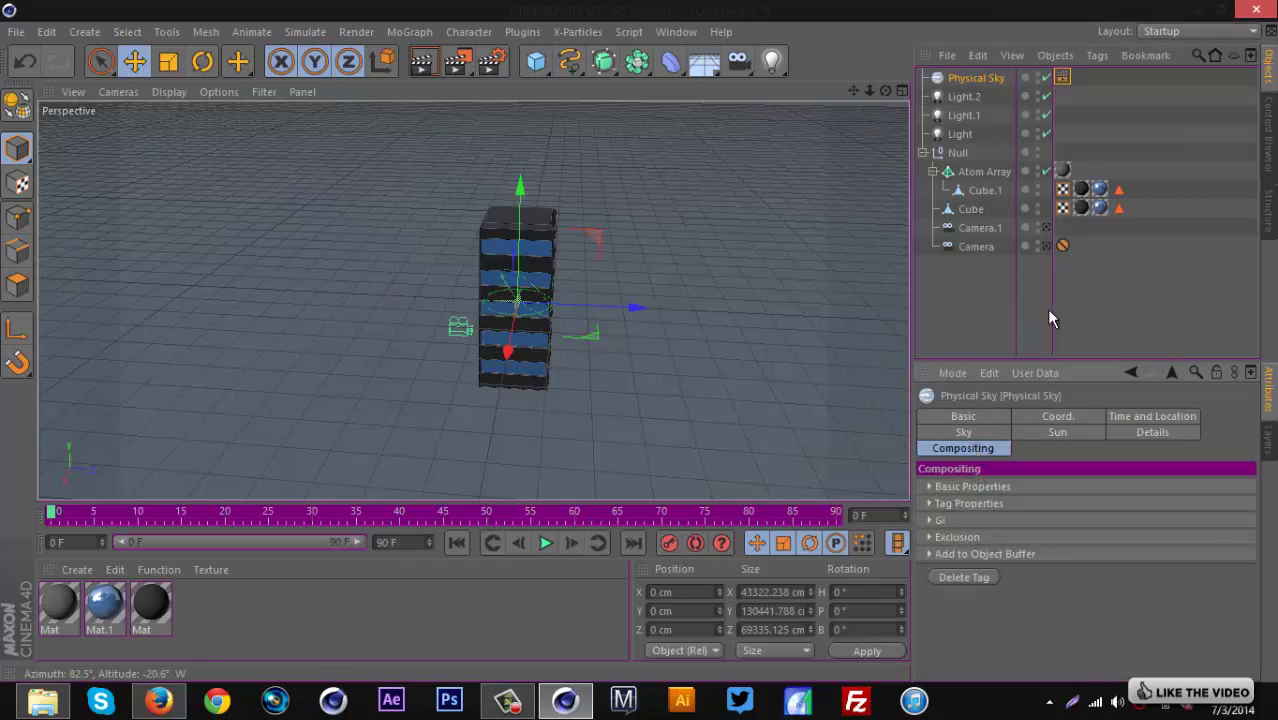
# Look through the isometric Camera at the tower and render the view to check the lighting.
pyautogui.click(1046, 229)
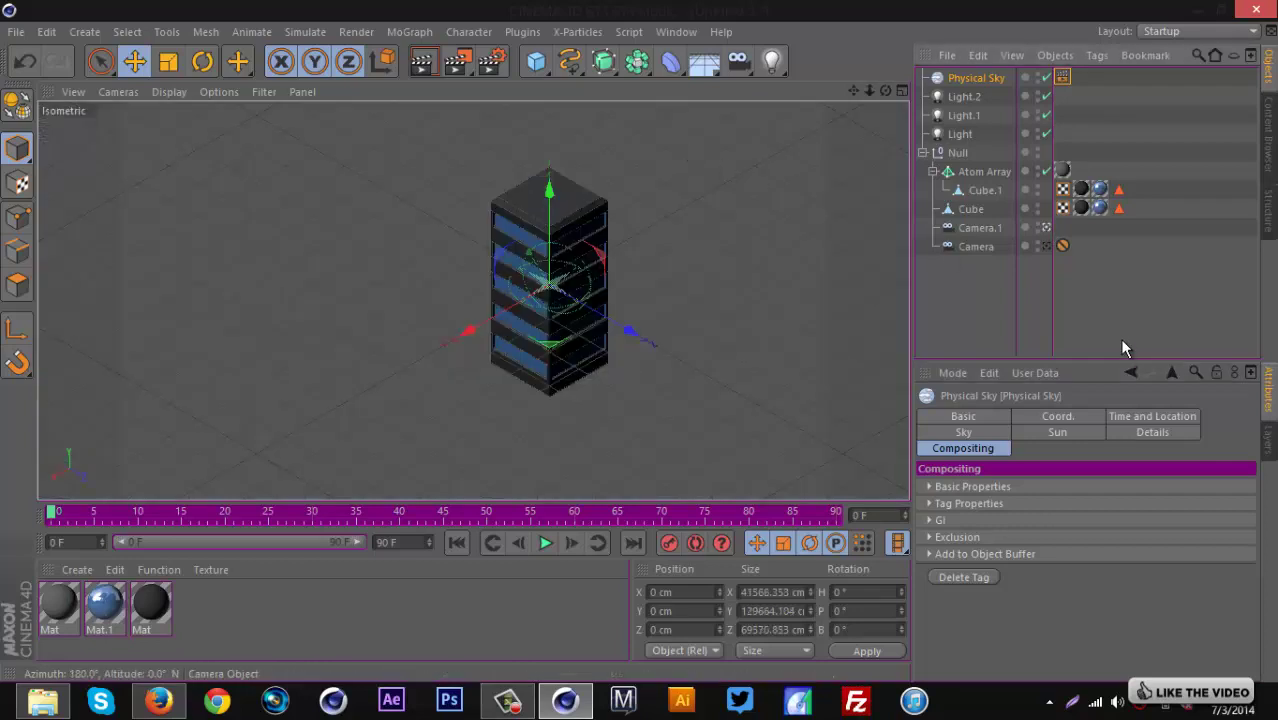
pyautogui.click(1046, 247)
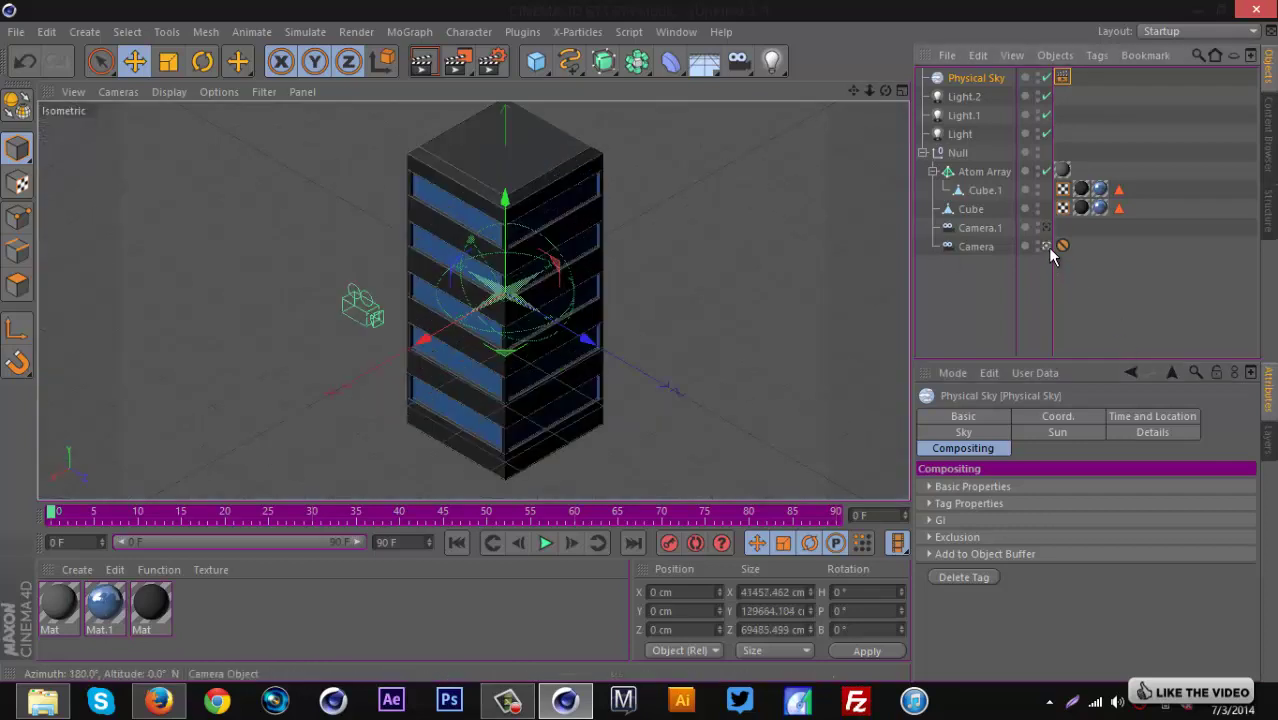
pyautogui.click(421, 62)
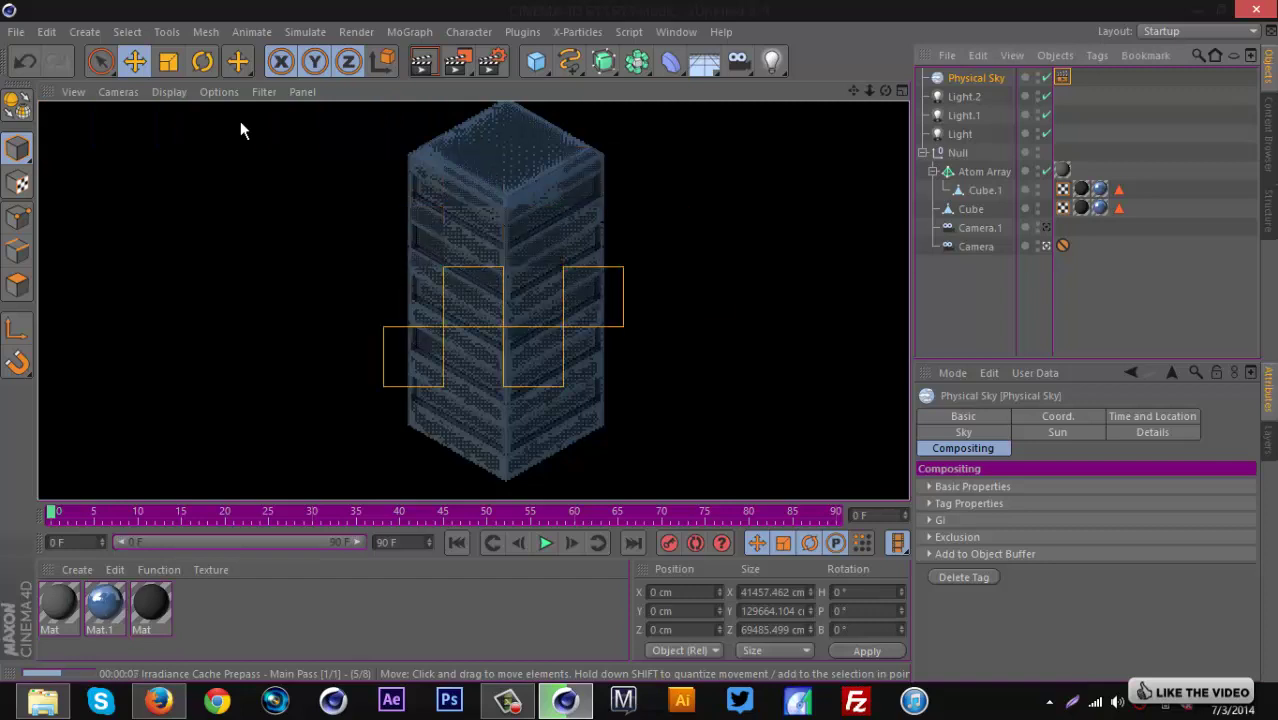
pyautogui.click(507, 700)
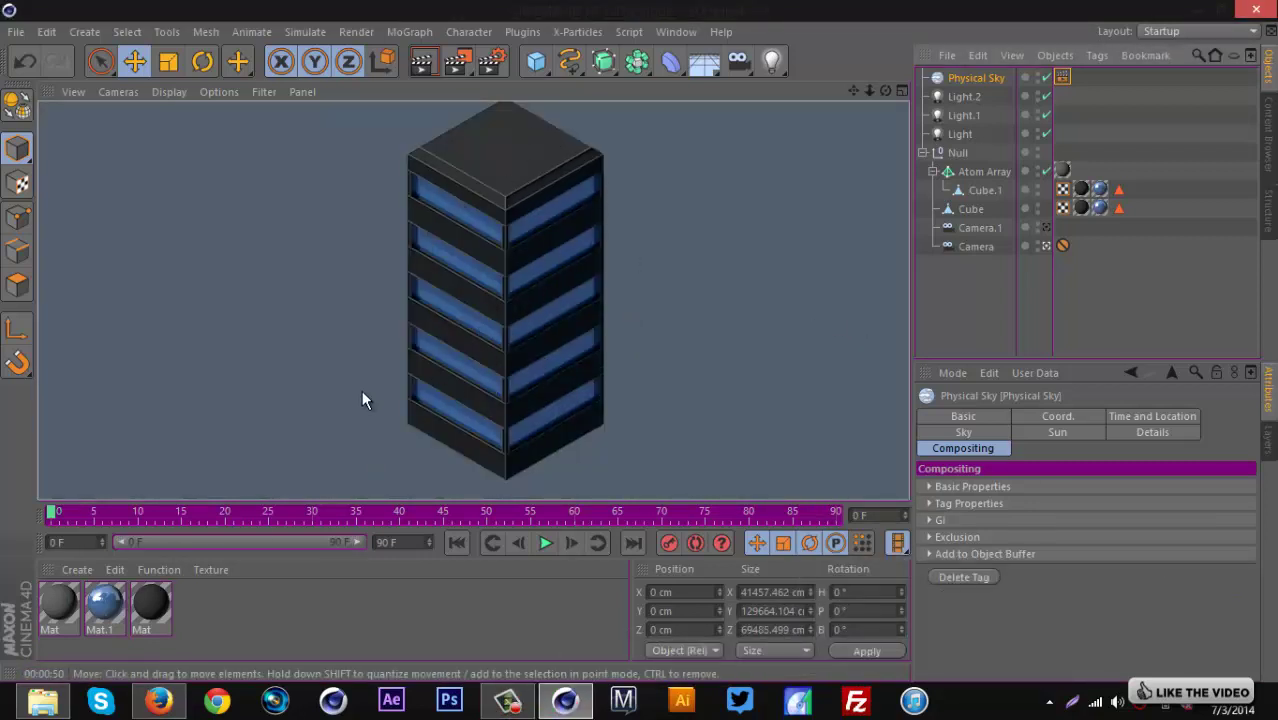
# Lighten the tower's dark grey material to RGB 103, 104, 103.
pyautogui.doubleClick(152, 603)
pyautogui.click(678, 191)
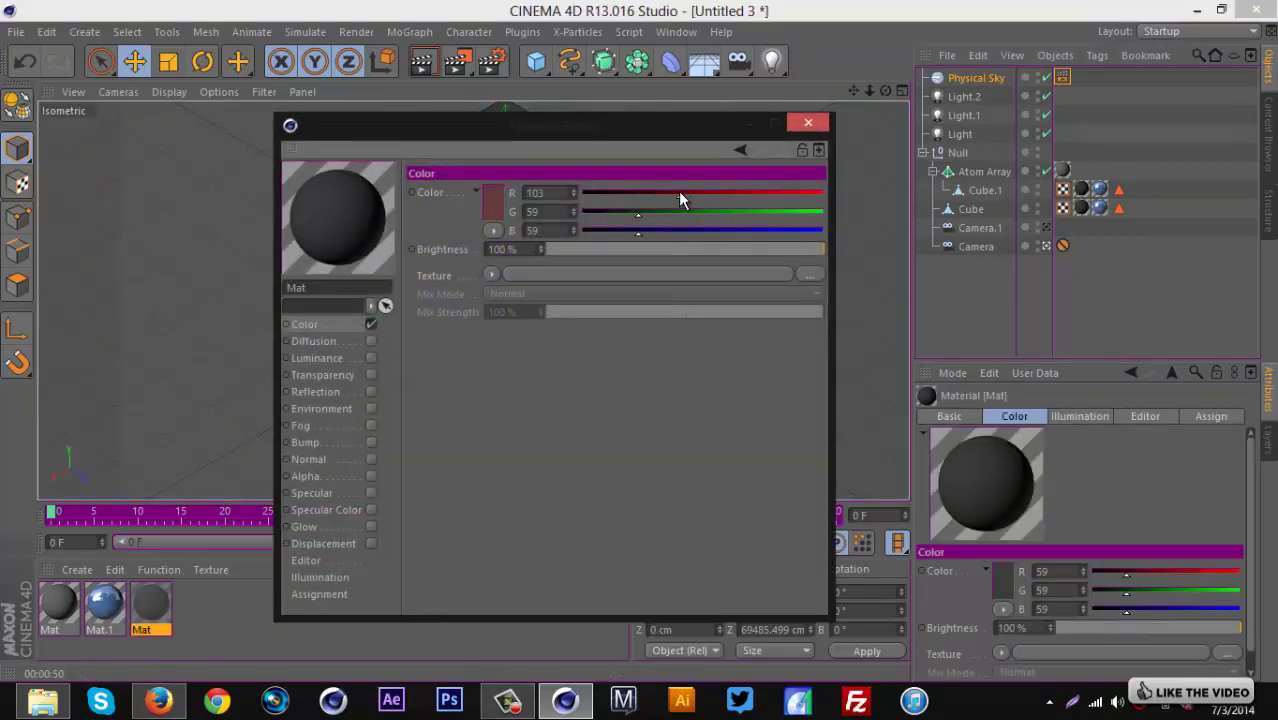
pyautogui.click(679, 208)
pyautogui.click(678, 227)
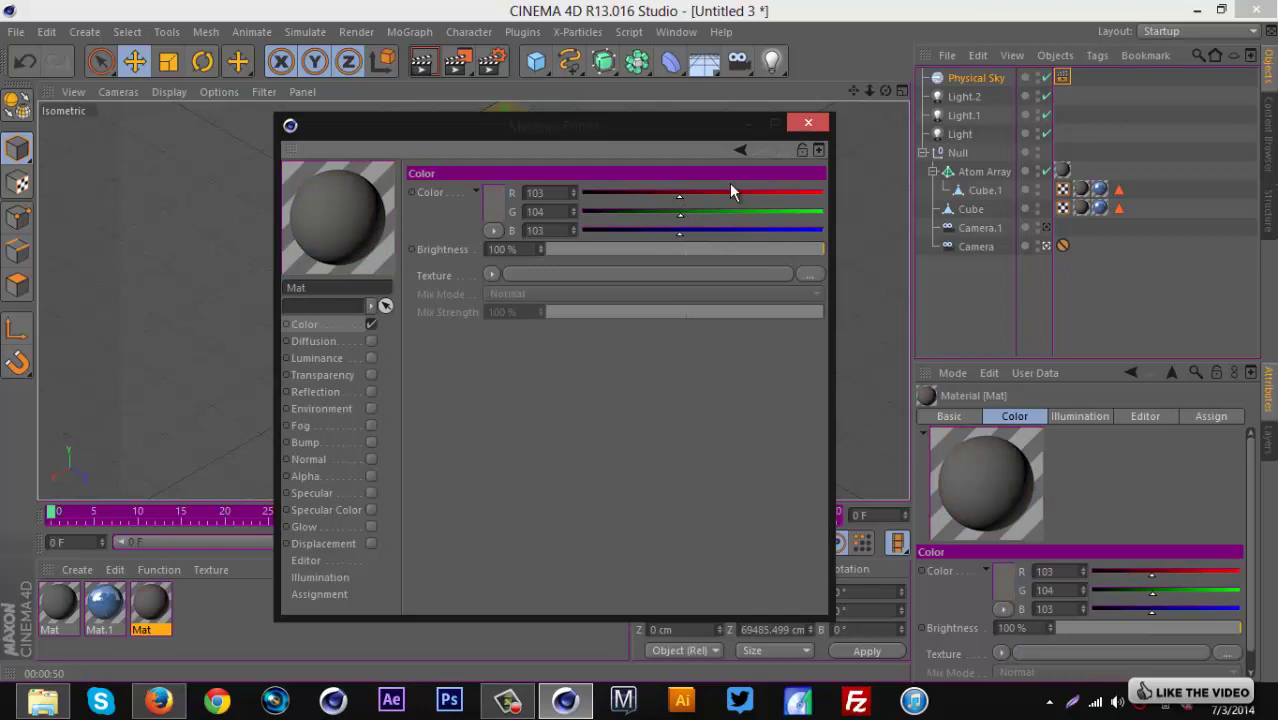
pyautogui.click(808, 123)
# Move the white light farther from the tower, to about X 1475, Y 856 and Z 65 cm, and check it through Camera.
pyautogui.click(963, 117)
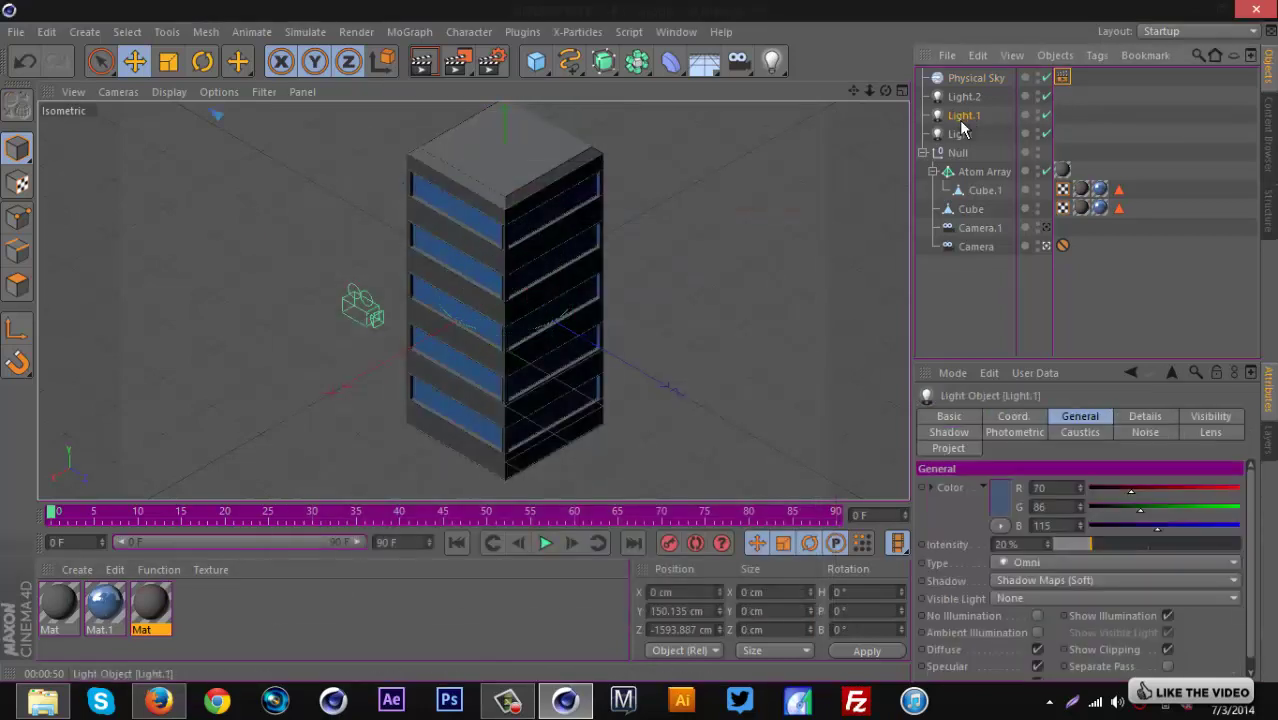
pyautogui.click(1045, 245)
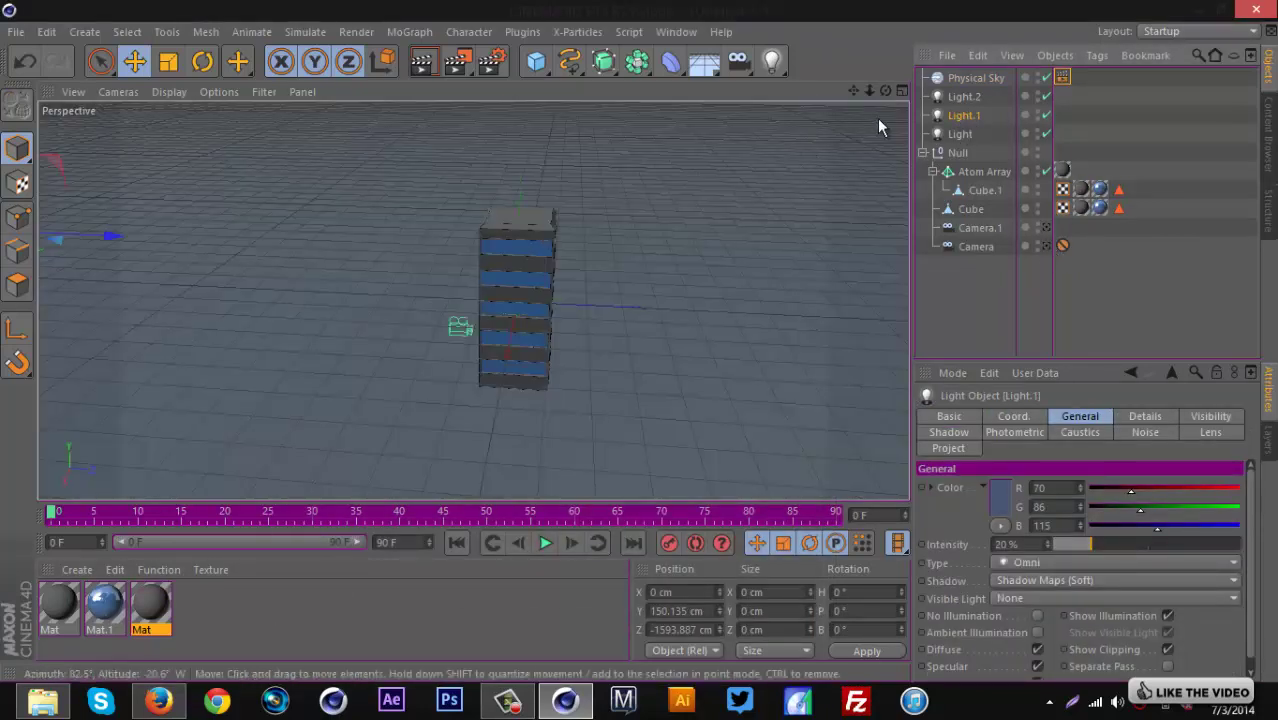
pyautogui.click(973, 134)
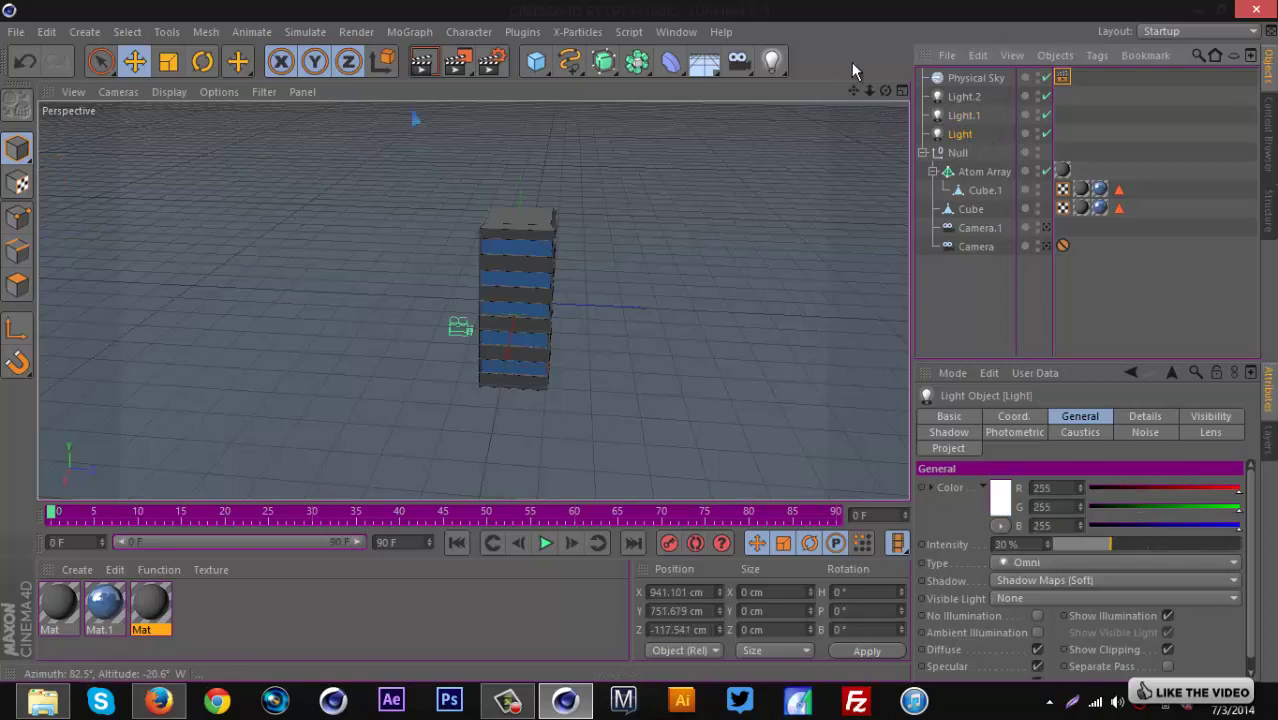
pyautogui.moveTo(882, 91); pyautogui.dragTo(641, 342)
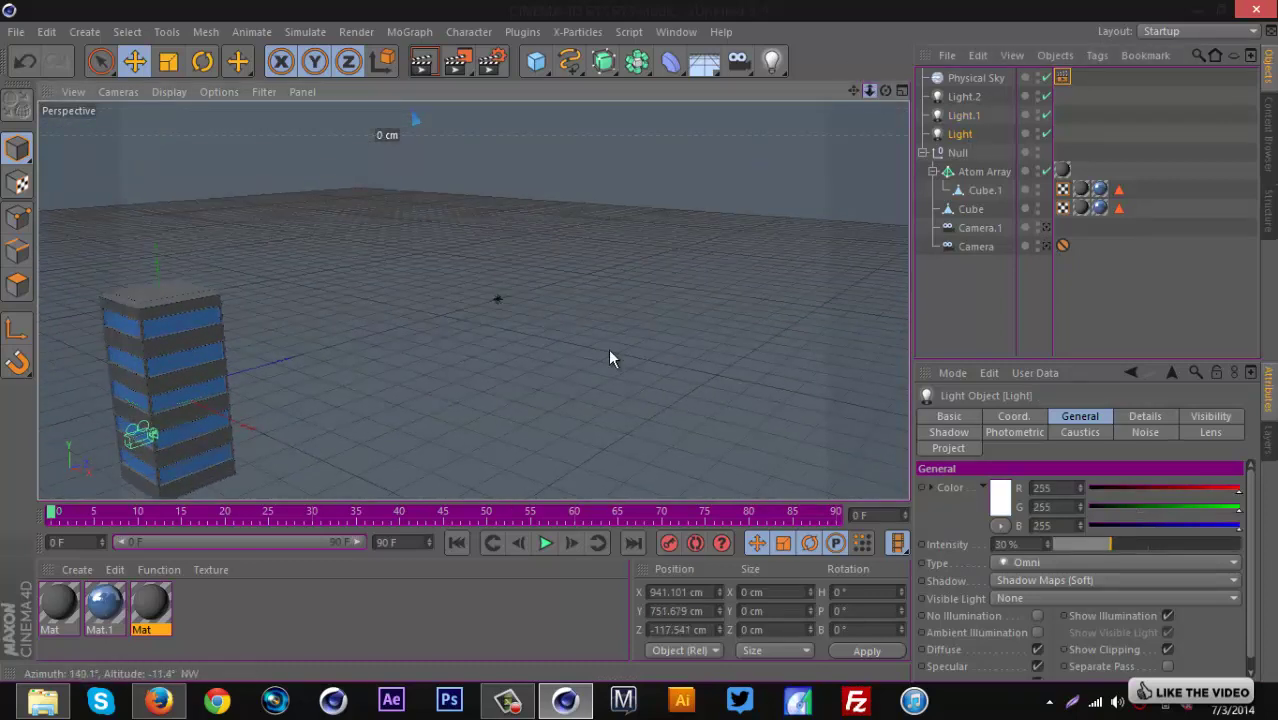
pyautogui.scroll(-3, 615, 356)
pyautogui.moveTo(522, 222); pyautogui.dragTo(572, 206)
pyautogui.moveTo(475, 205); pyautogui.dragTo(476, 84)
pyautogui.moveTo(606, 190); pyautogui.dragTo(720, 196)
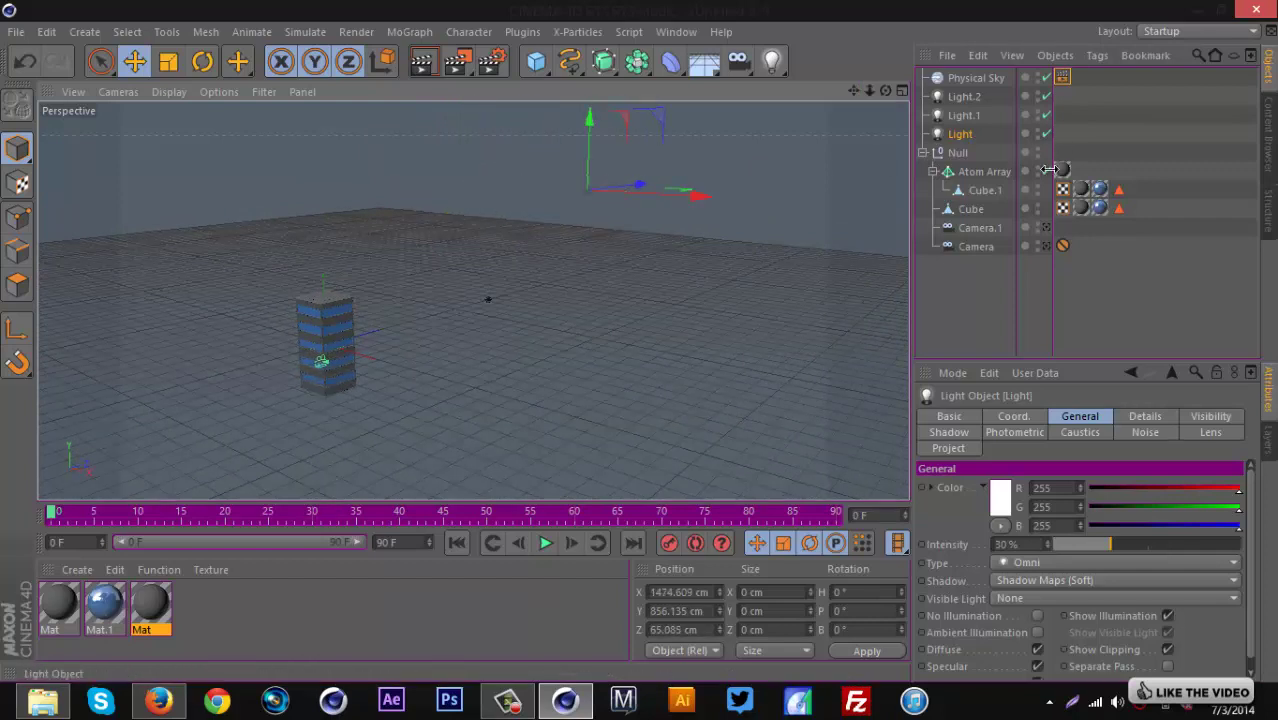
pyautogui.click(1045, 245)
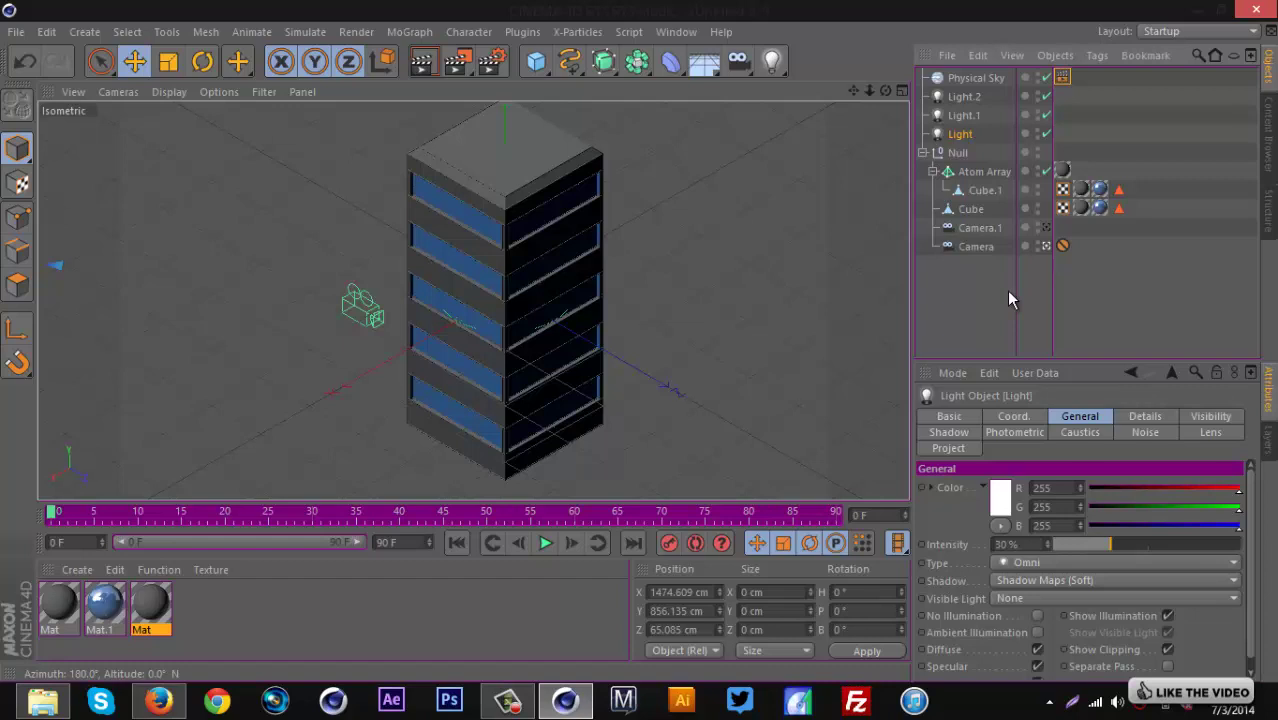
pyautogui.click(507, 700)
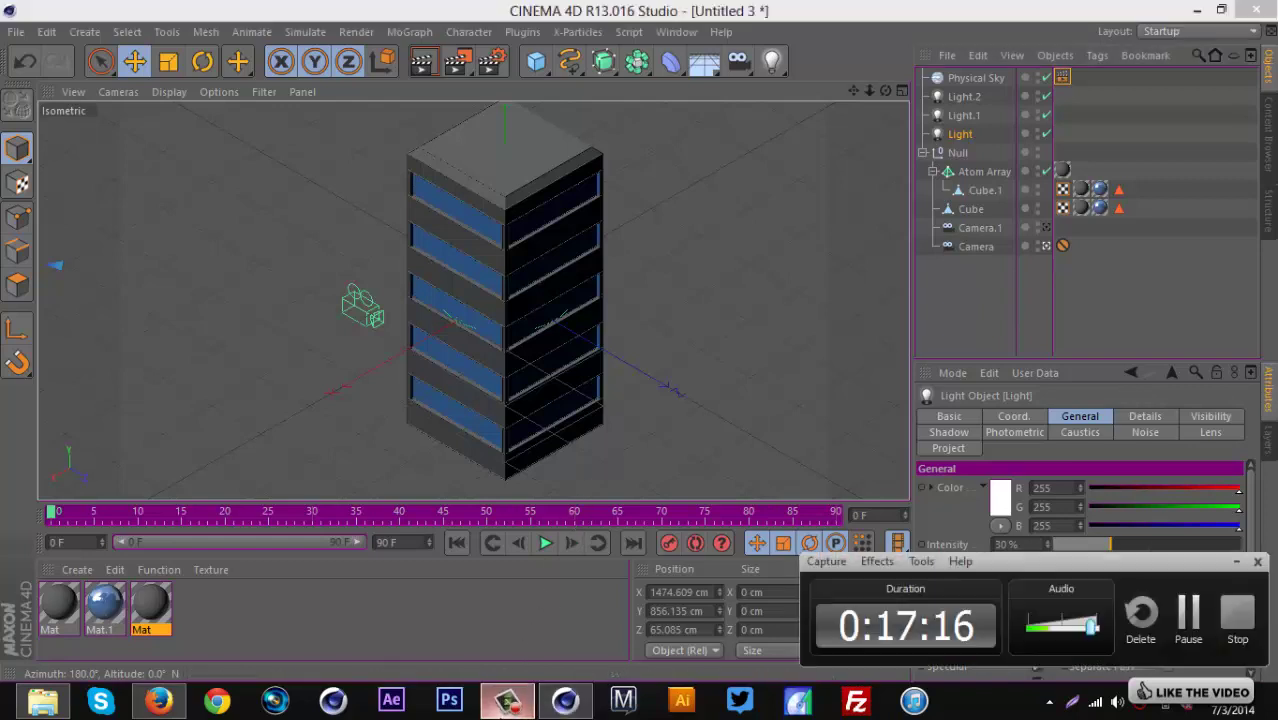